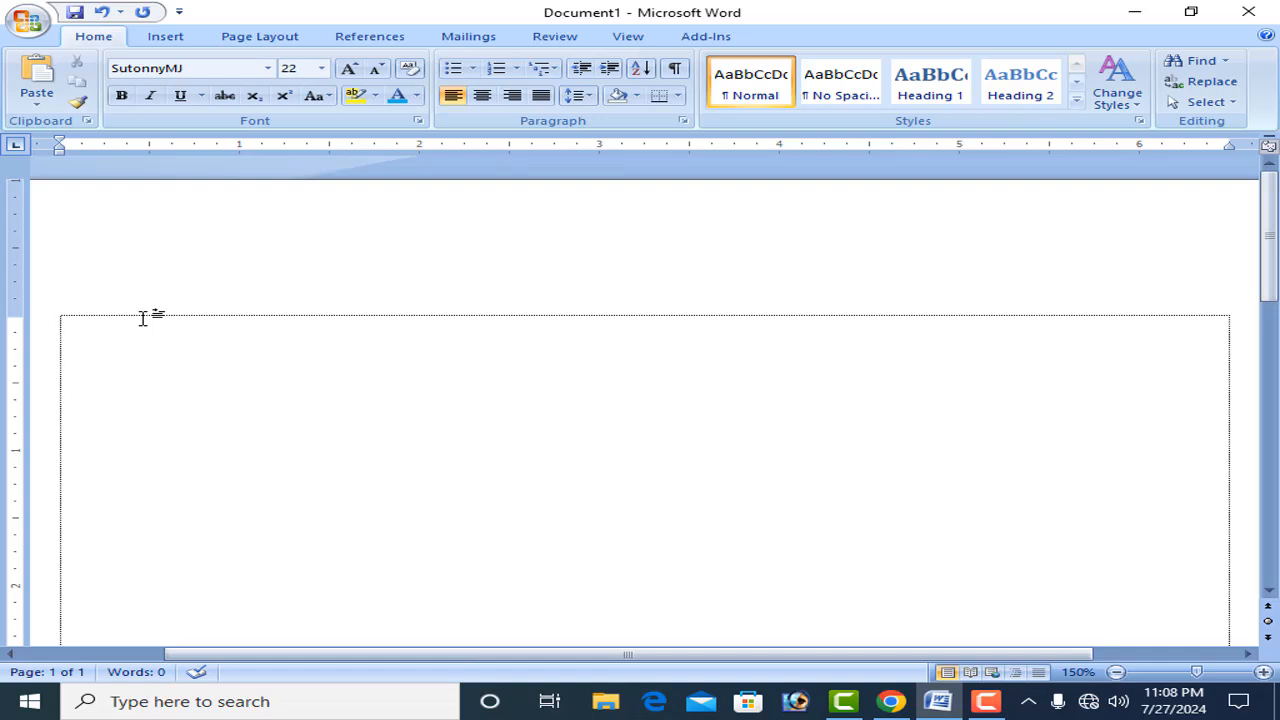
- Enter "বিস্মিল্লাহির রাহমানির রাহিম" as the first line of the document
text(বি)
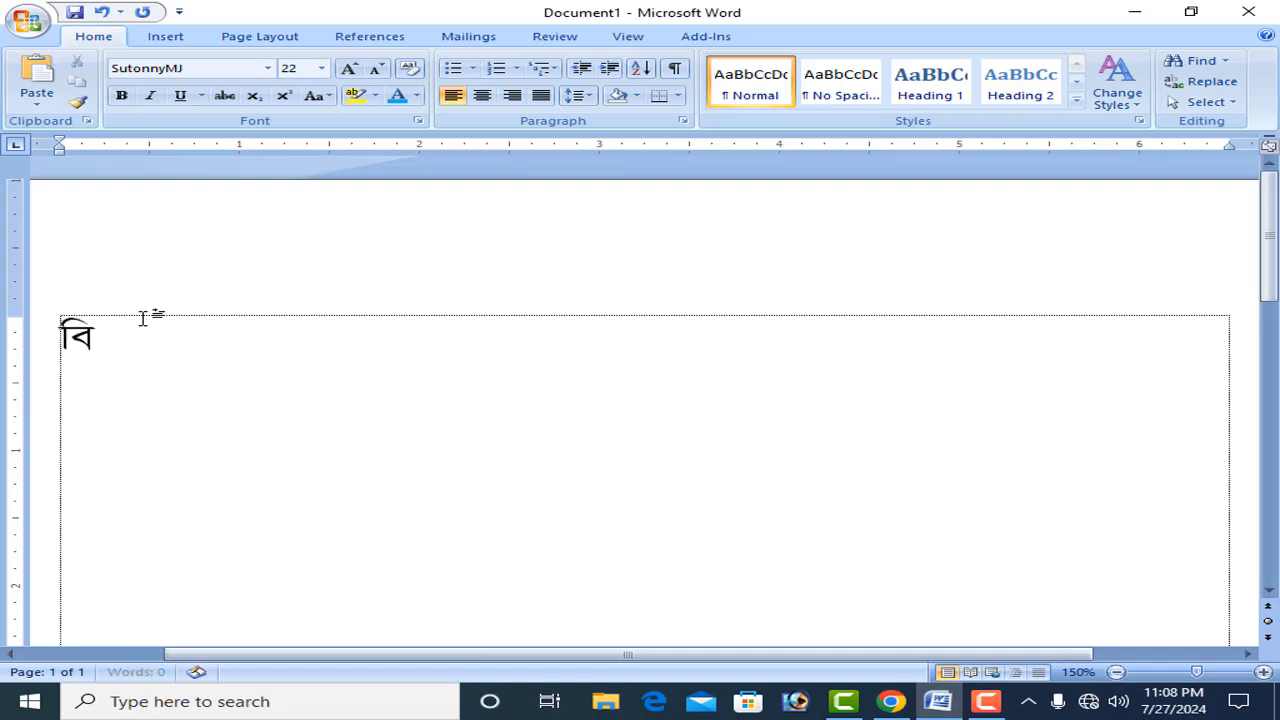
text(স্মি)
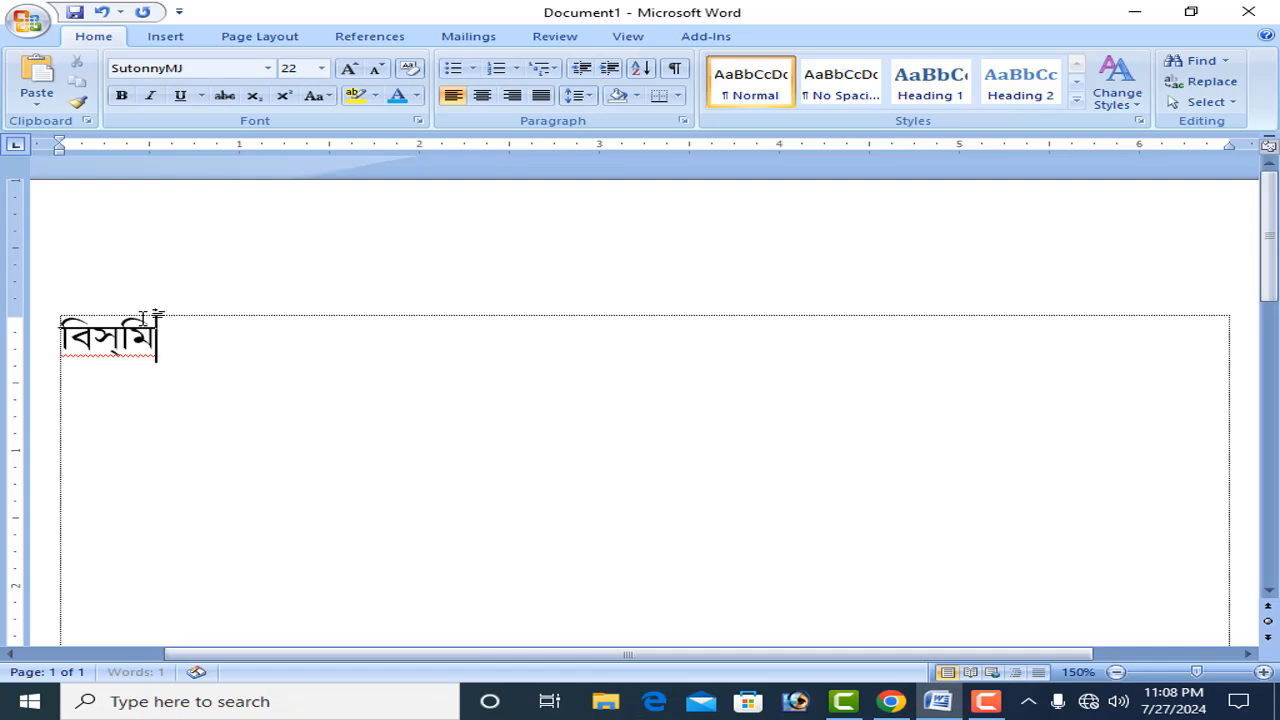
text(র্)
key(BackSpace)
key(BackSpace)
text(র)
key(BackSpace)
text(ল)
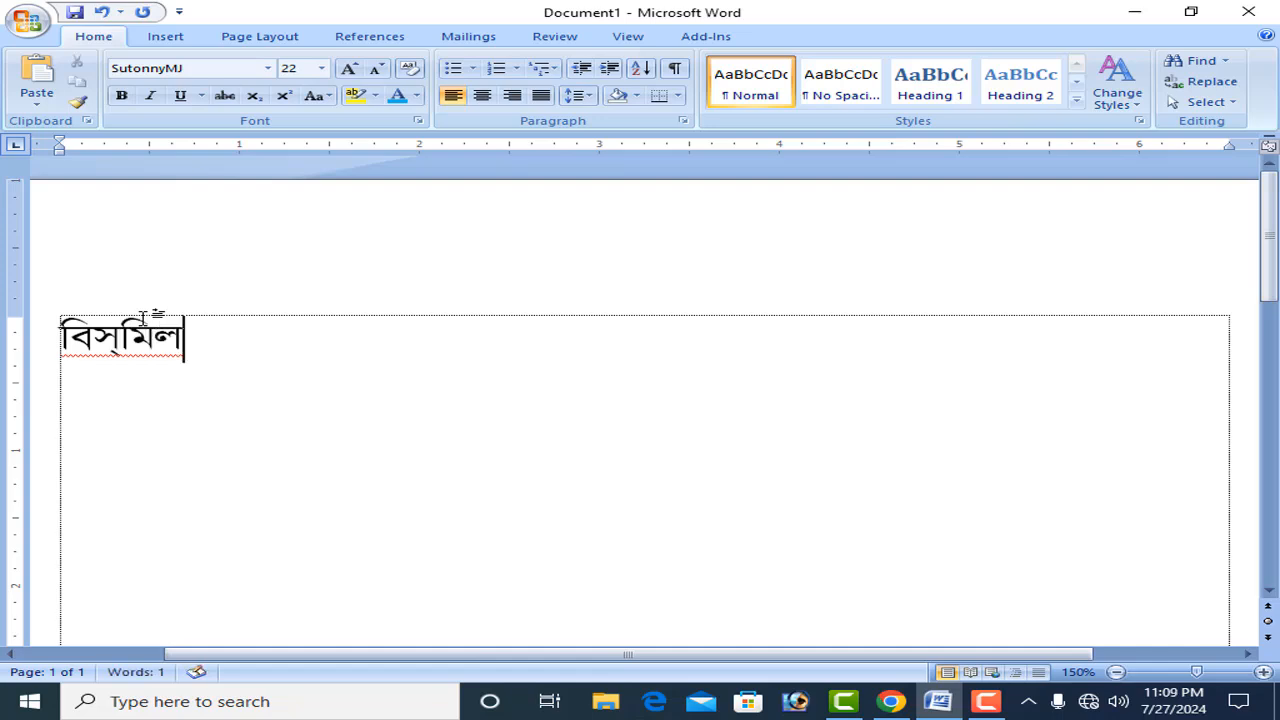
text(্লা)
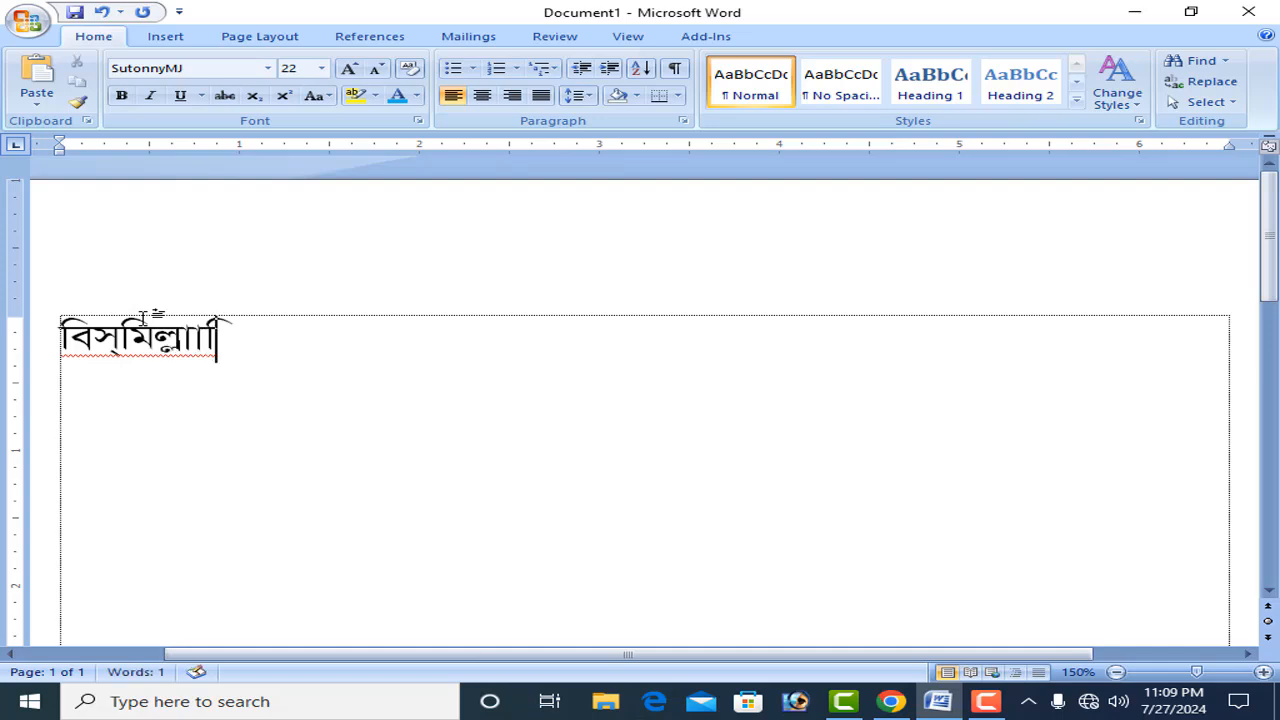
text(হির র)
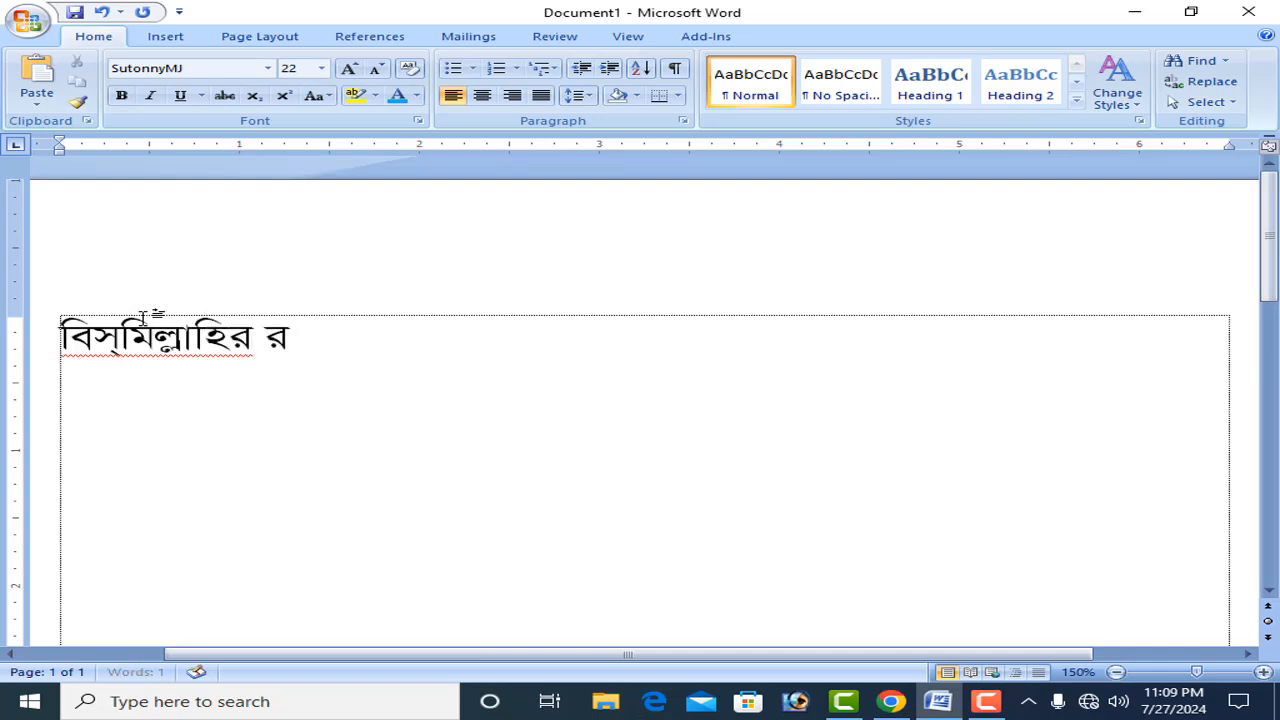
text(াহমা)
key(BackSpace)
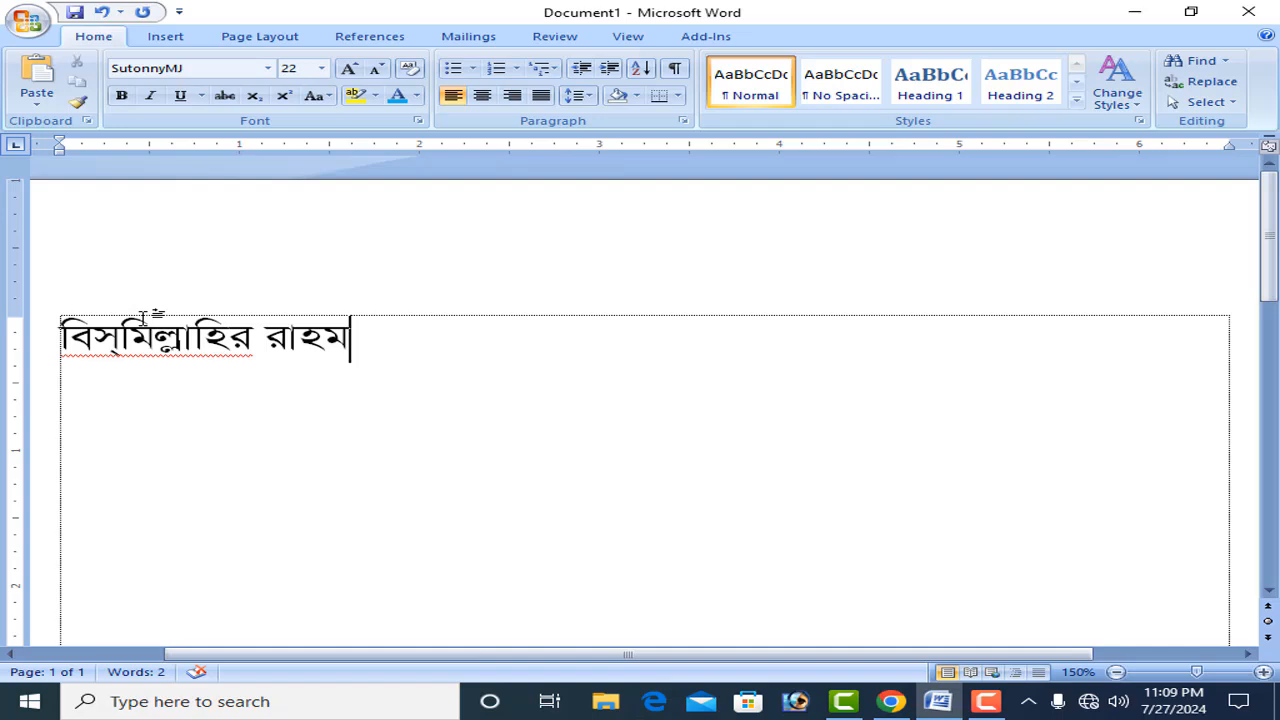
text(ানির রাহিম)
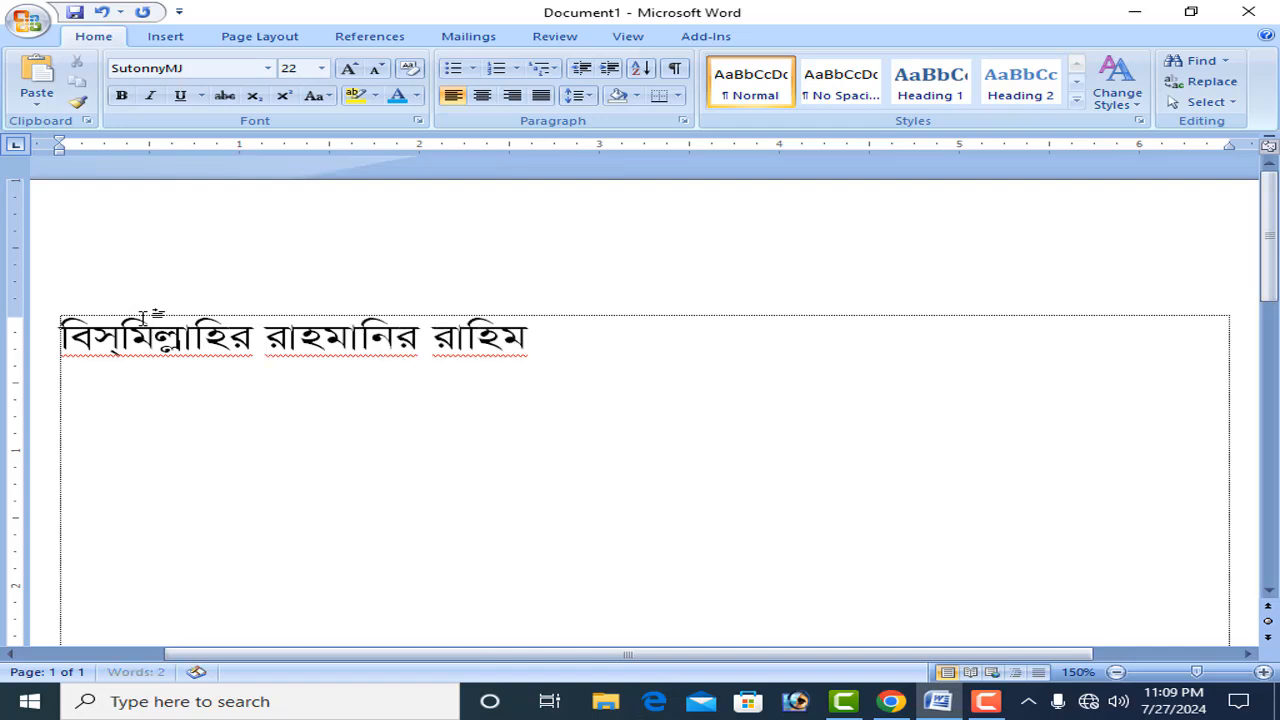
- Add the title "মাসিক ভাড়া উত্তোলণের শীট" on a second line, dismissing the driver notification
key(Return)
text(মাসিক)
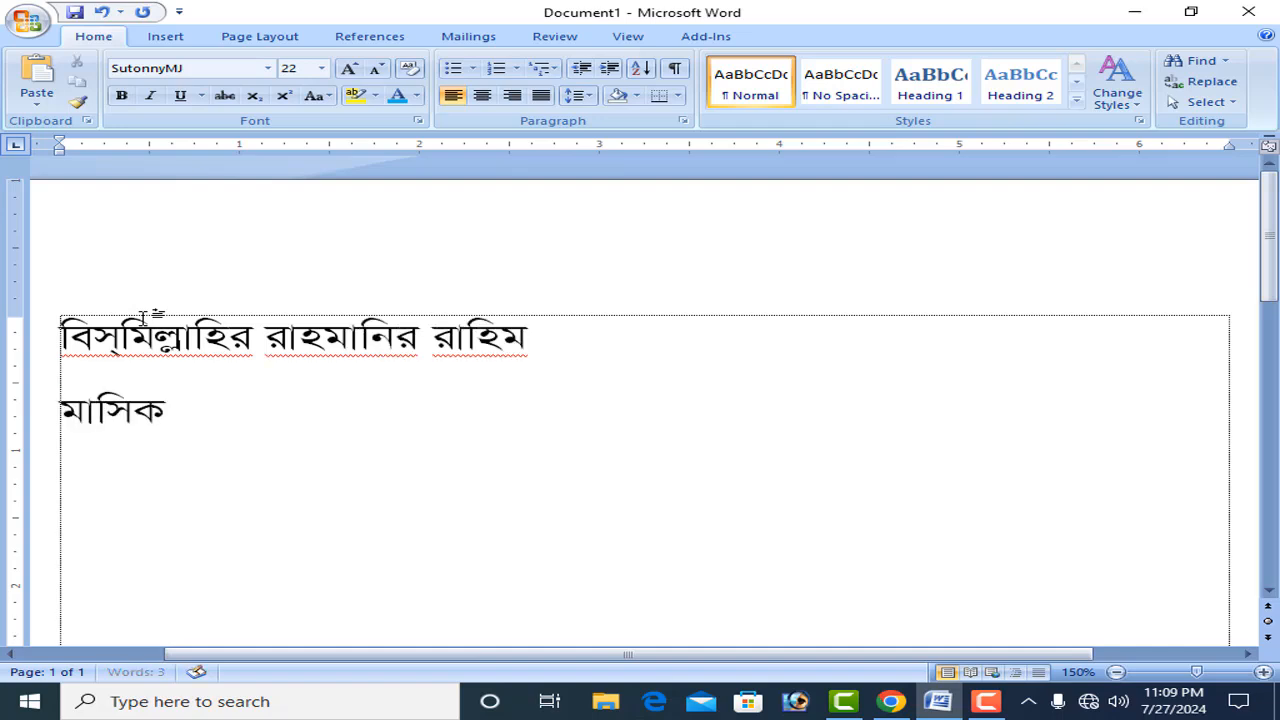
text( ভাড়া )
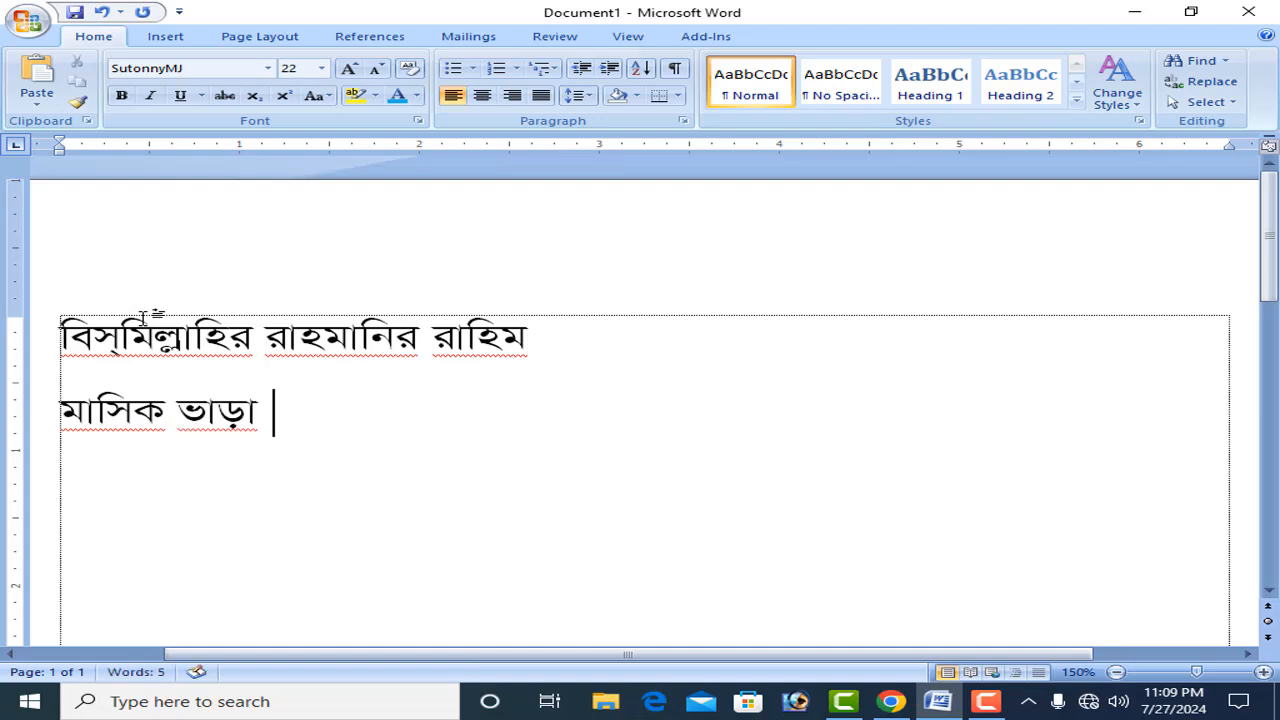
text(উত্তে)
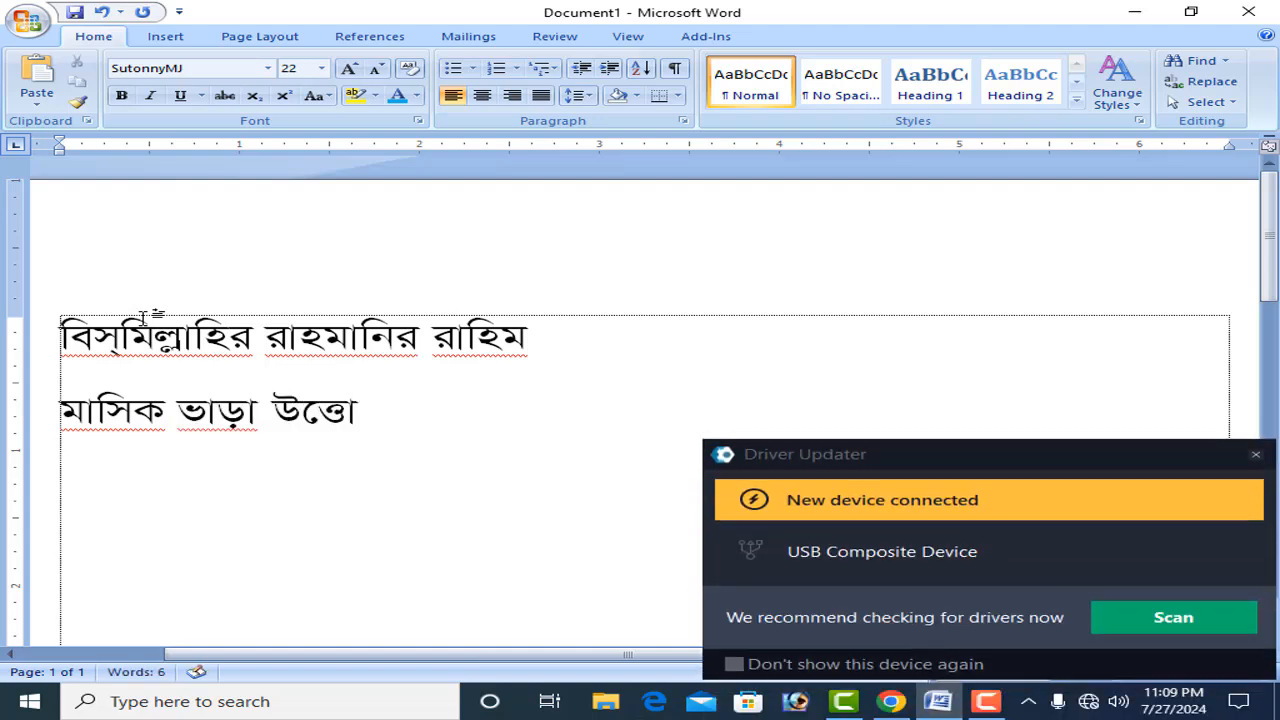
click(1256, 458)
text(লণের)
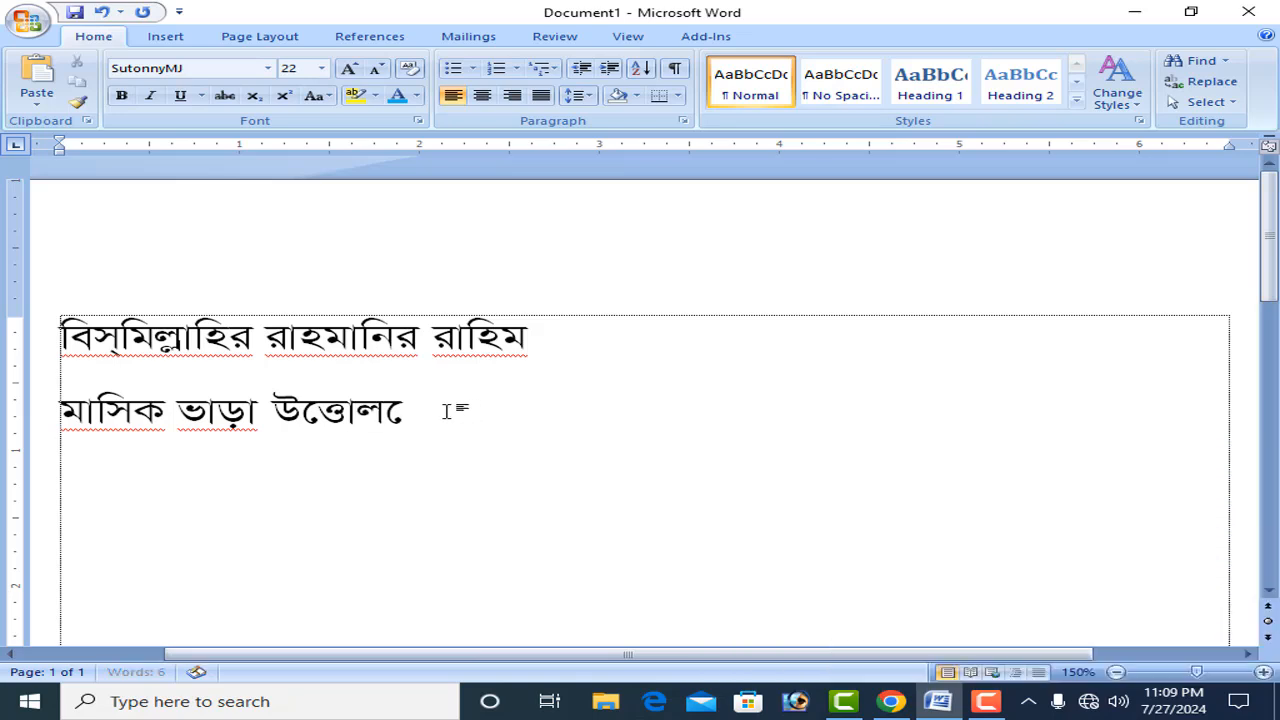
text( শীট)
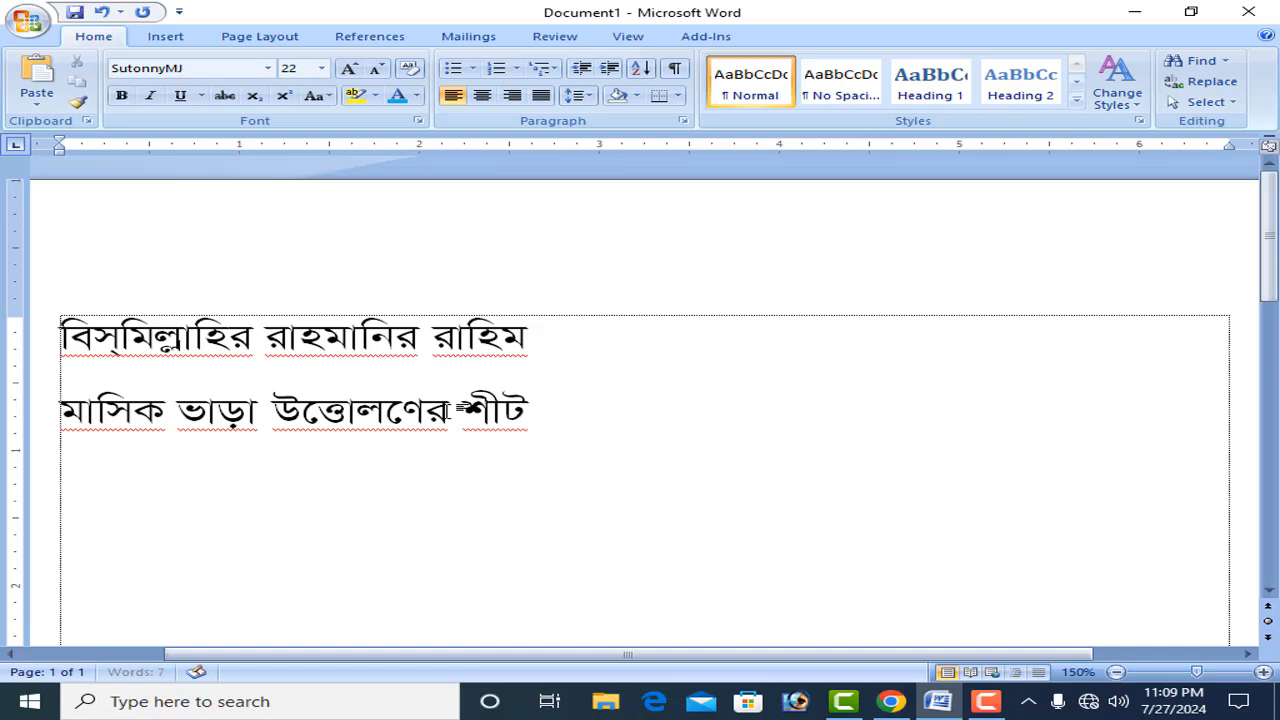
- Add a third line with the labels "মাসের নাম:" and "তারিখ:", each followed by a dotted blank
key(Return)
text(মাসের নাম:........................................)
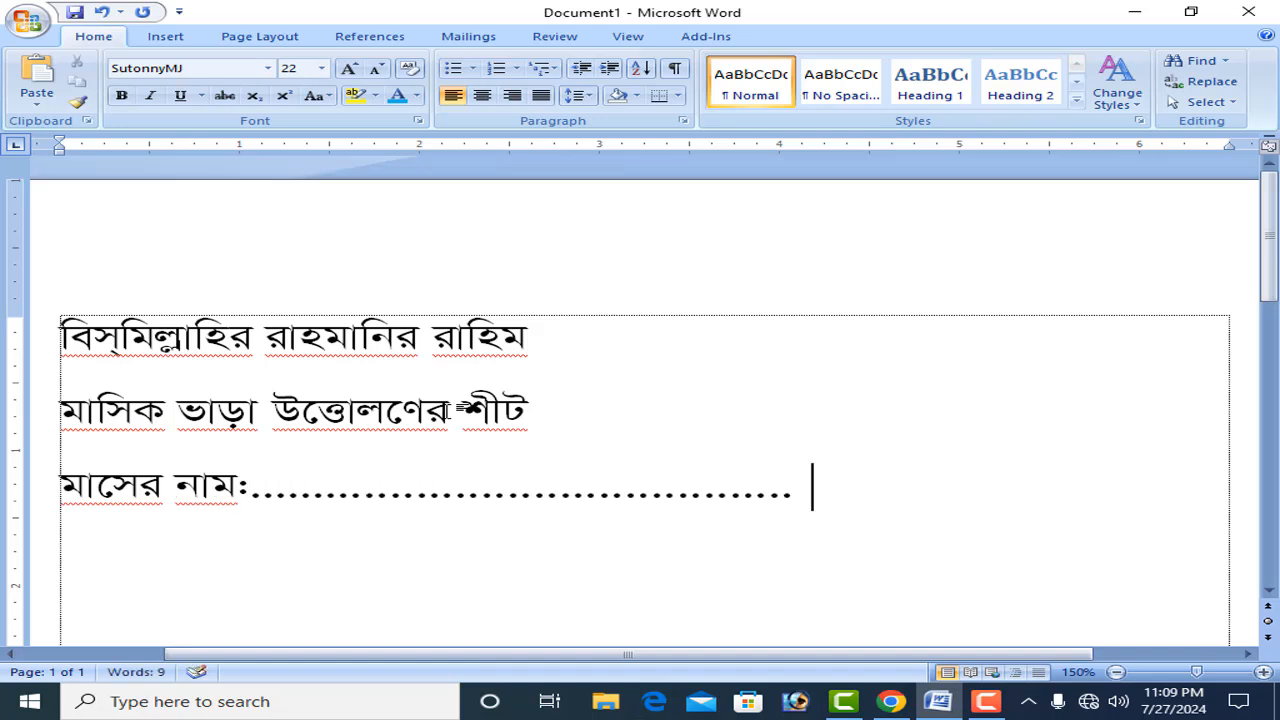
text(ভ)
key(BackSpace)
text(তাি)
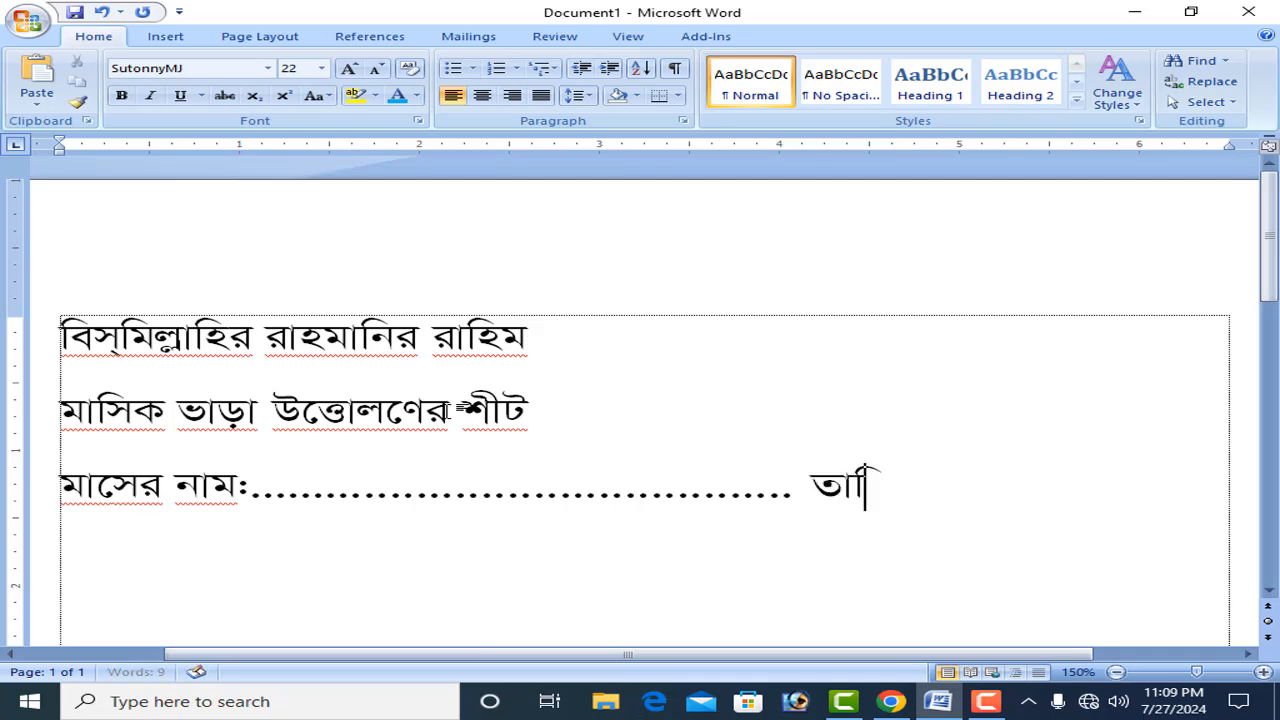
text(রখ:.)
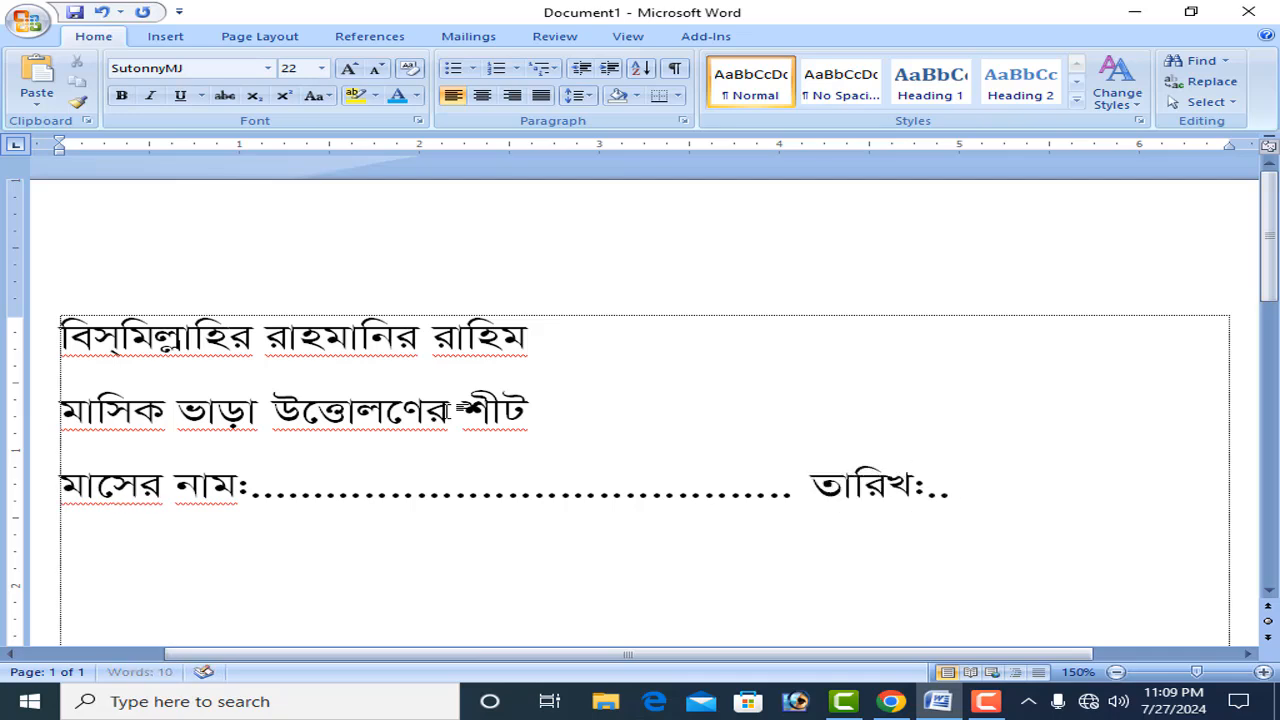
text(.......................)
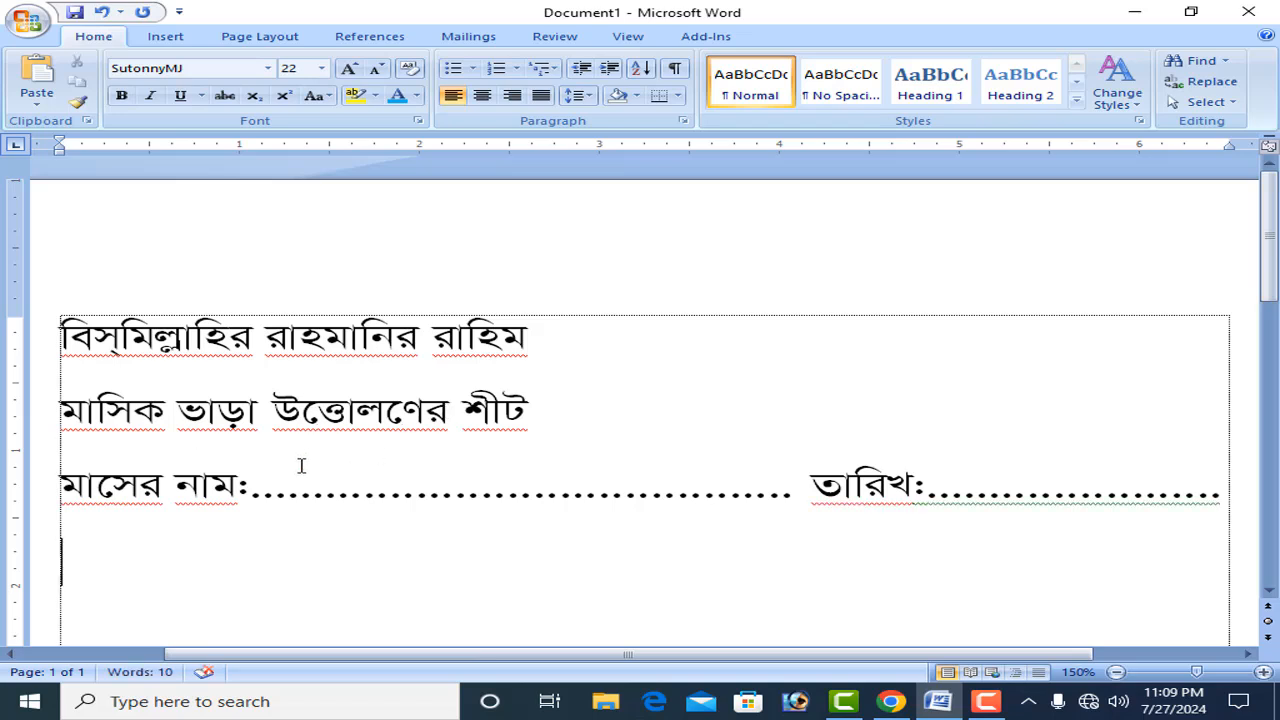
- Set the font size of the whole document's text to 14
key(ctrl+a)
click(321, 68)
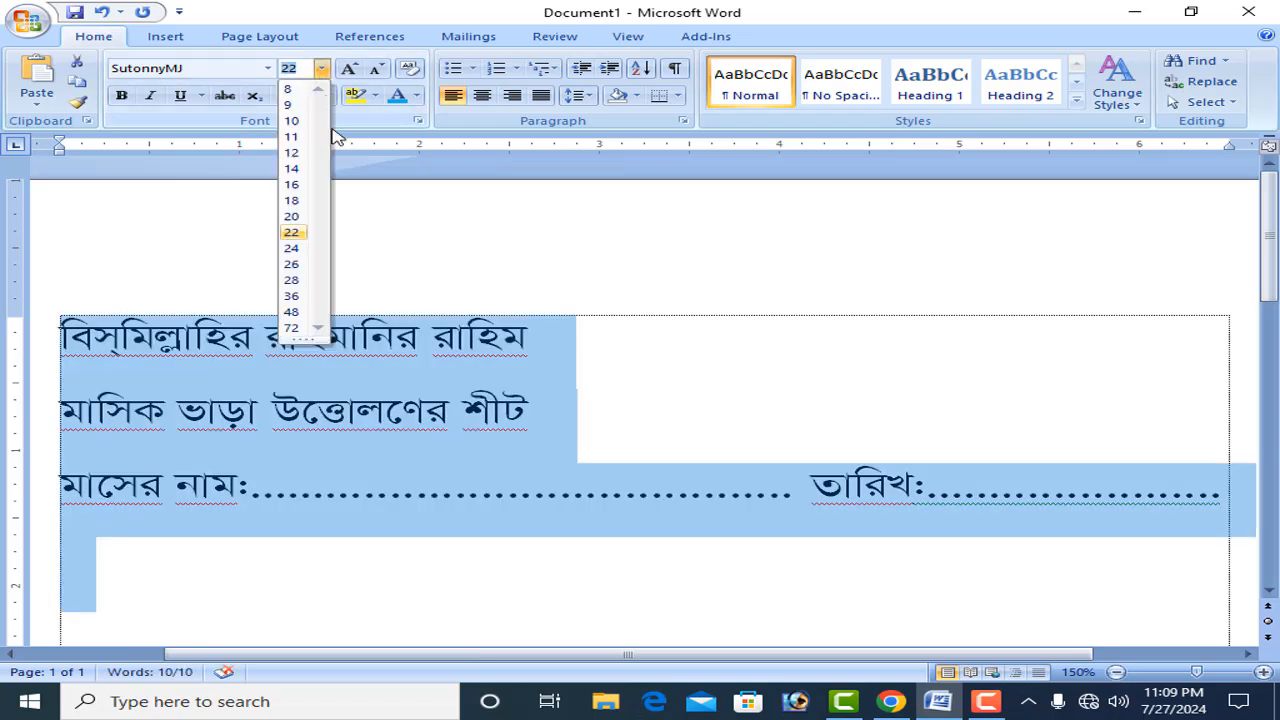
click(300, 168)
- Lengthen the dotted blank after "মাসের নাম:" so the line reaches almost across the page
click(818, 445)
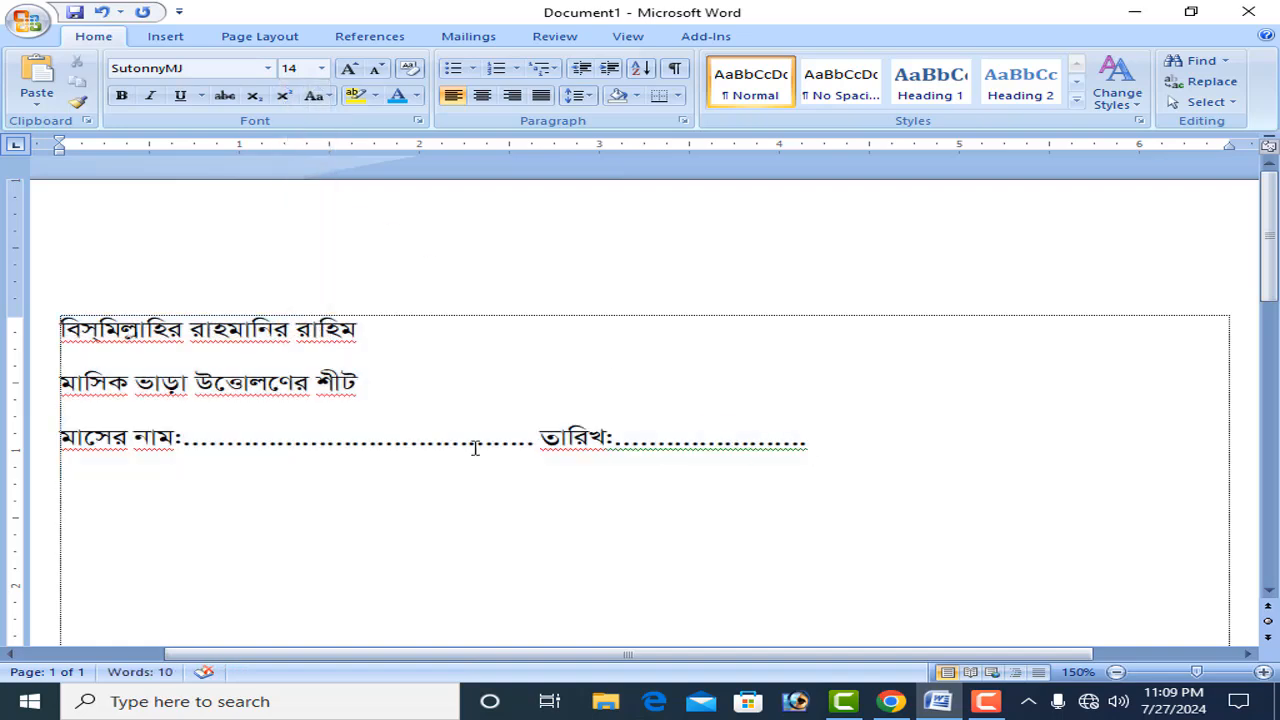
text(.......................................)
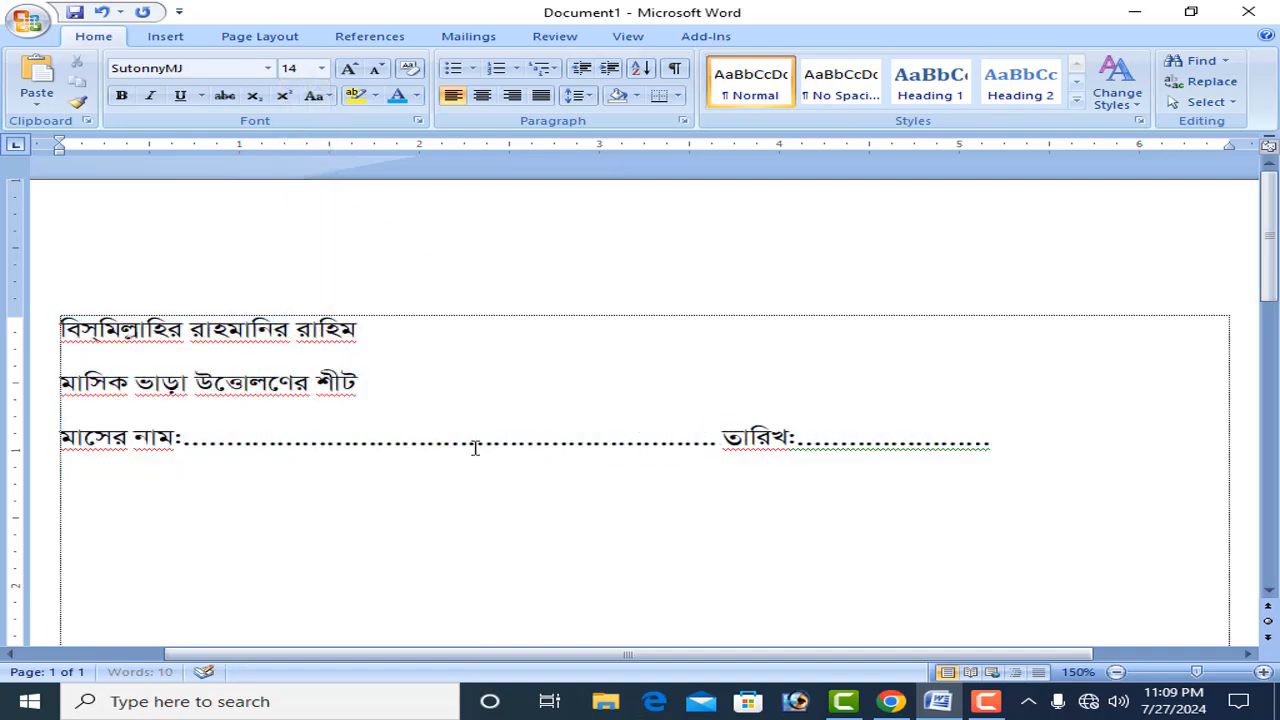
text(..)
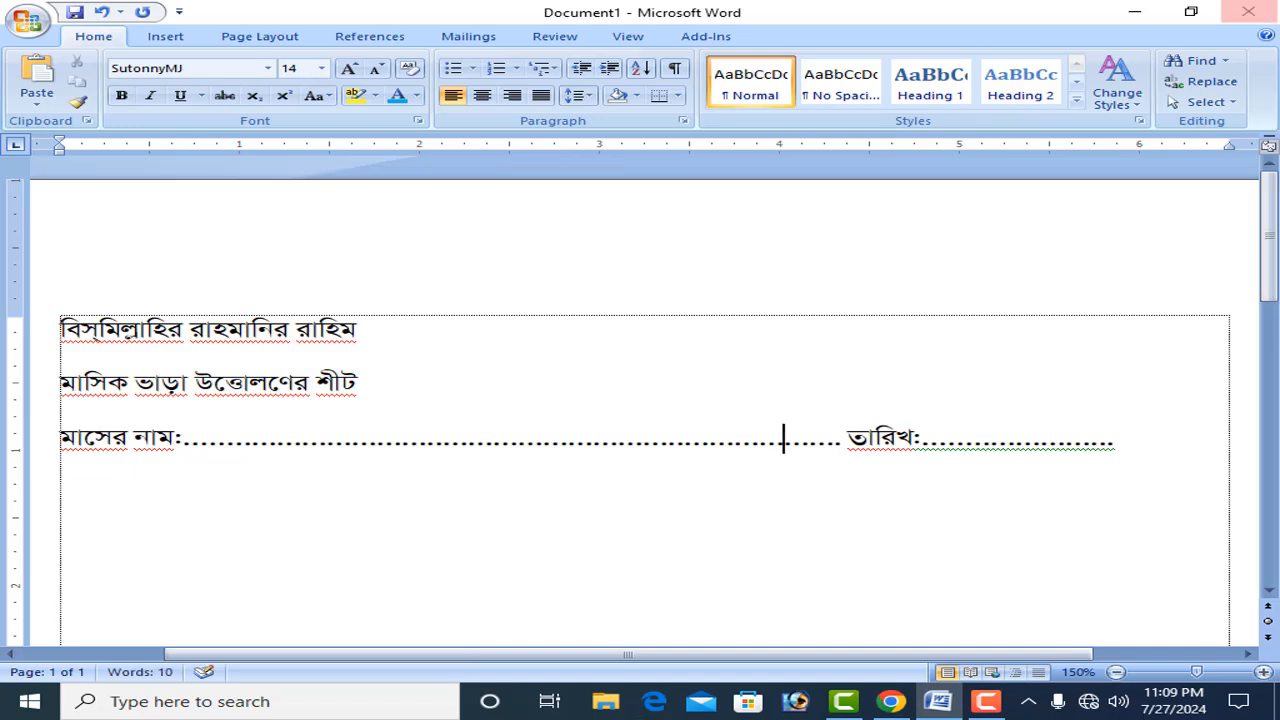
text(..)
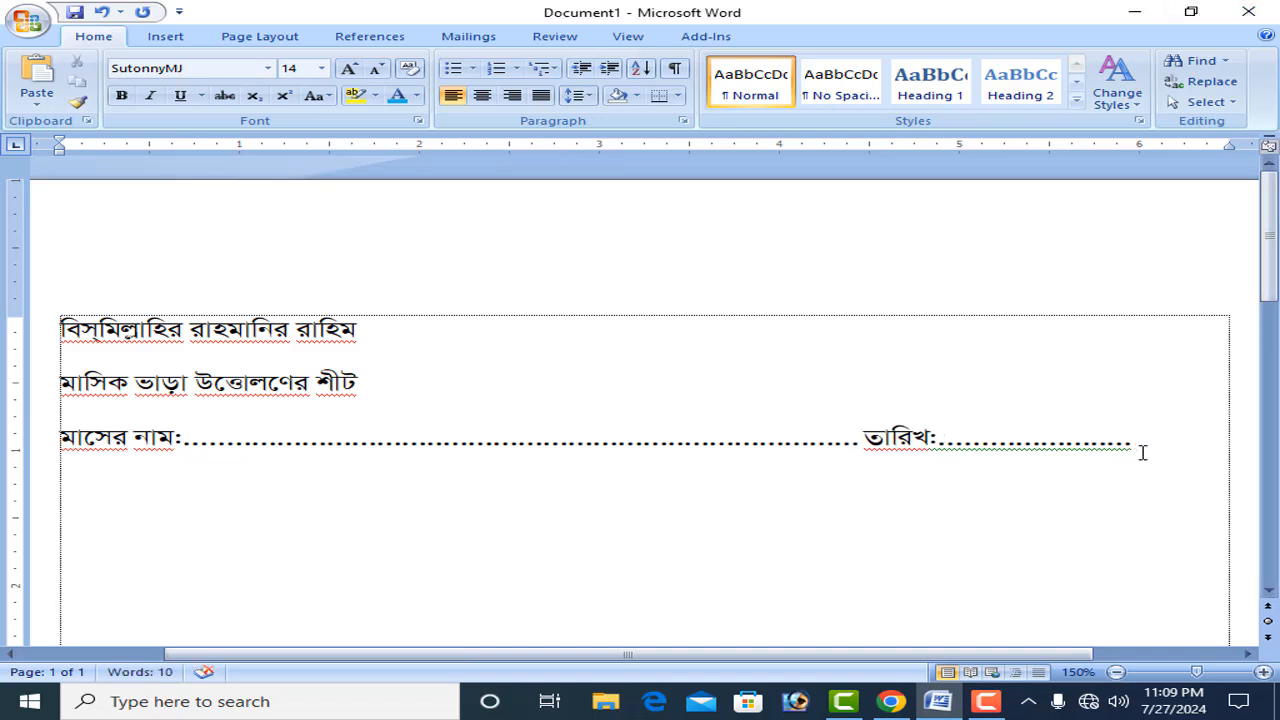
- Insert a table with 7 columns and 10 rows on a new line below the date line
key(Return)
click(160, 38)
click(165, 88)
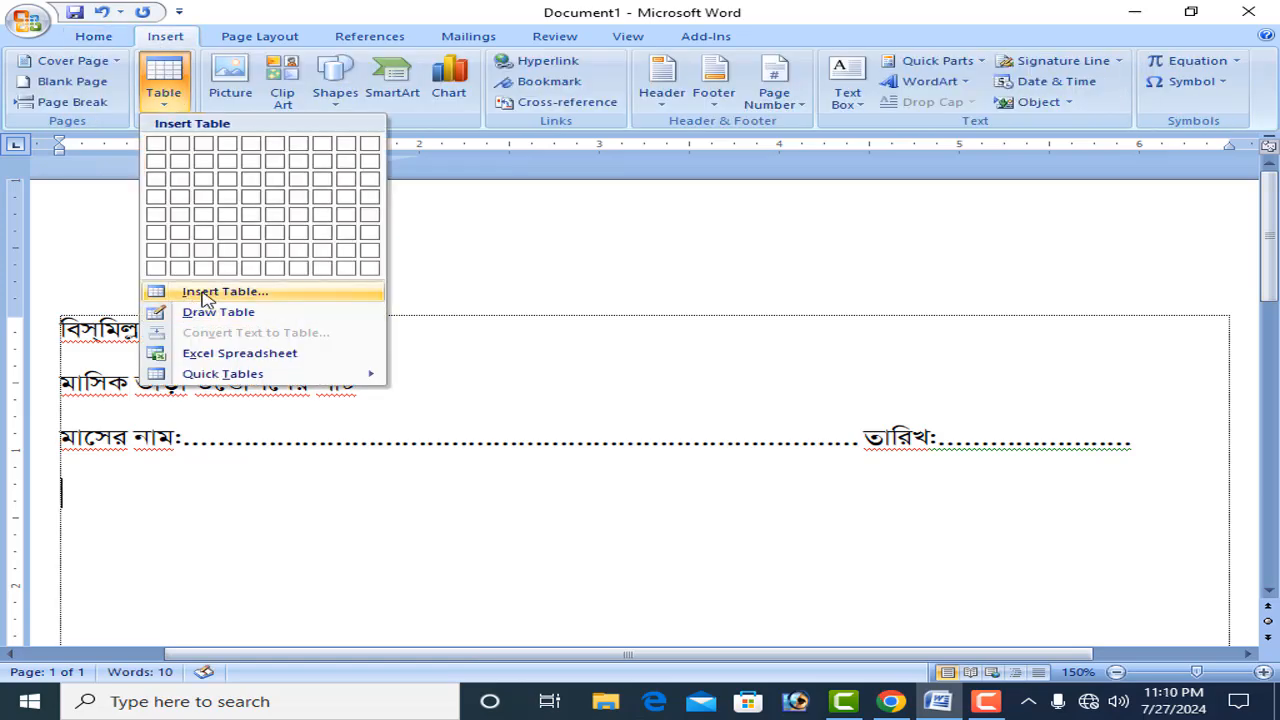
click(225, 291)
text(7)
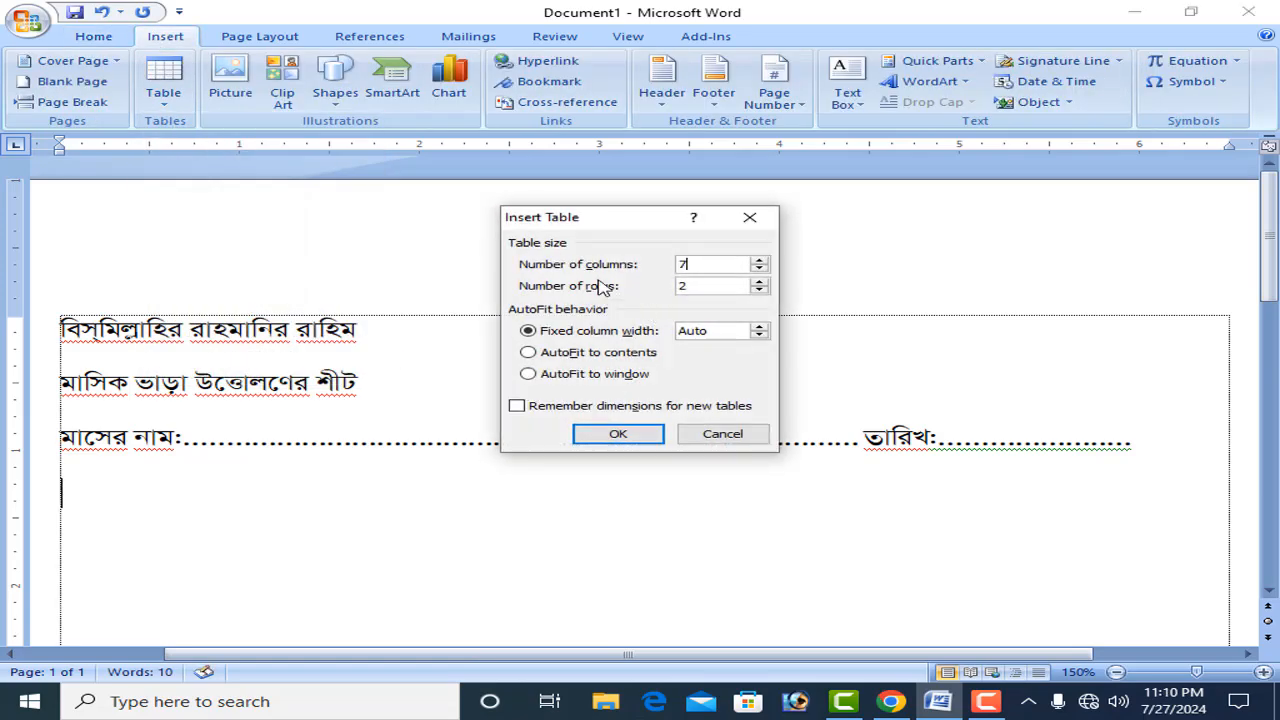
text(10)
click(614, 435)
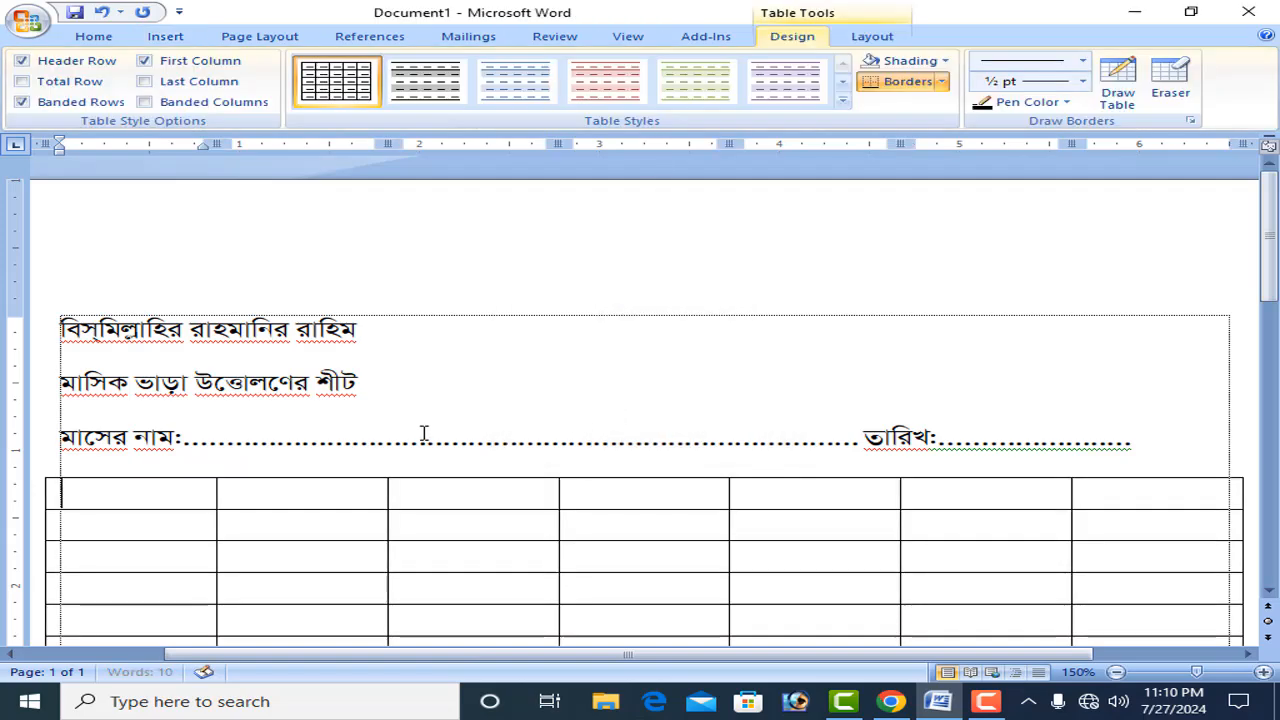
- Fill the first three cells of the table's second row with the headings "রুম নং", "ভাড়া" and "উত্তোলন"
scroll(441, 452, down, 3)
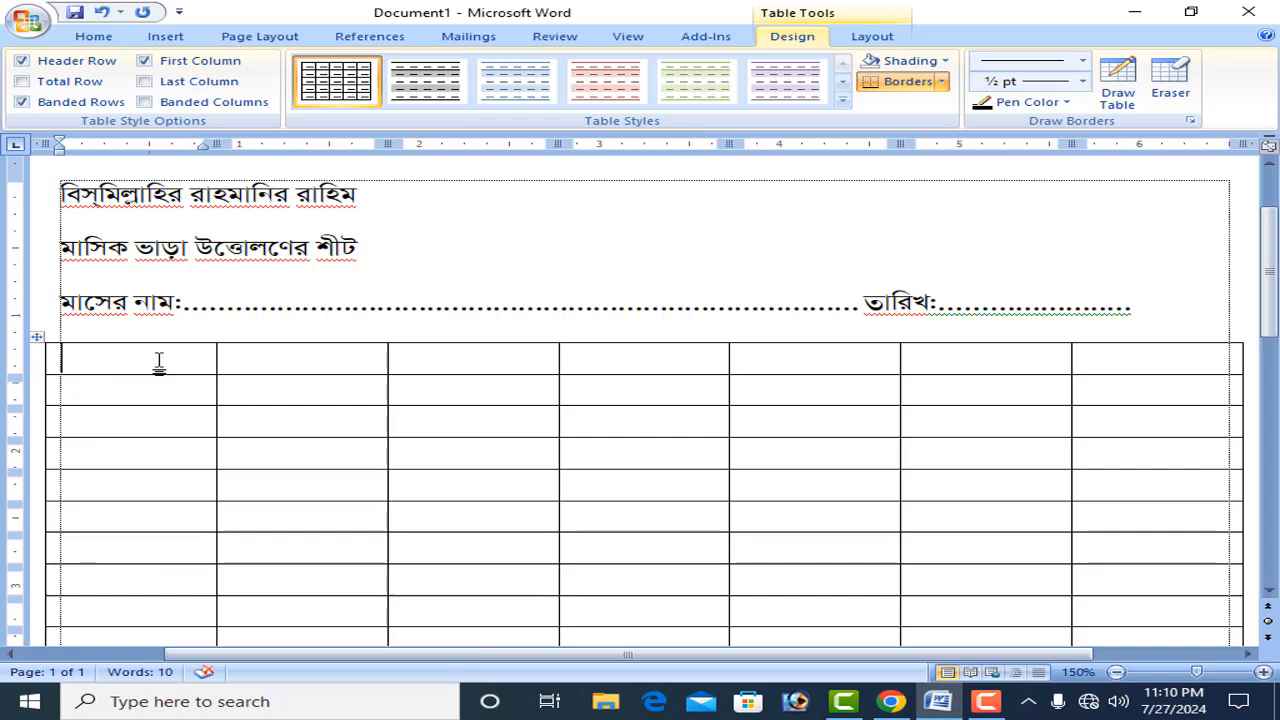
click(166, 37)
scroll(317, 596, down, 8)
scroll(526, 483, up, 6)
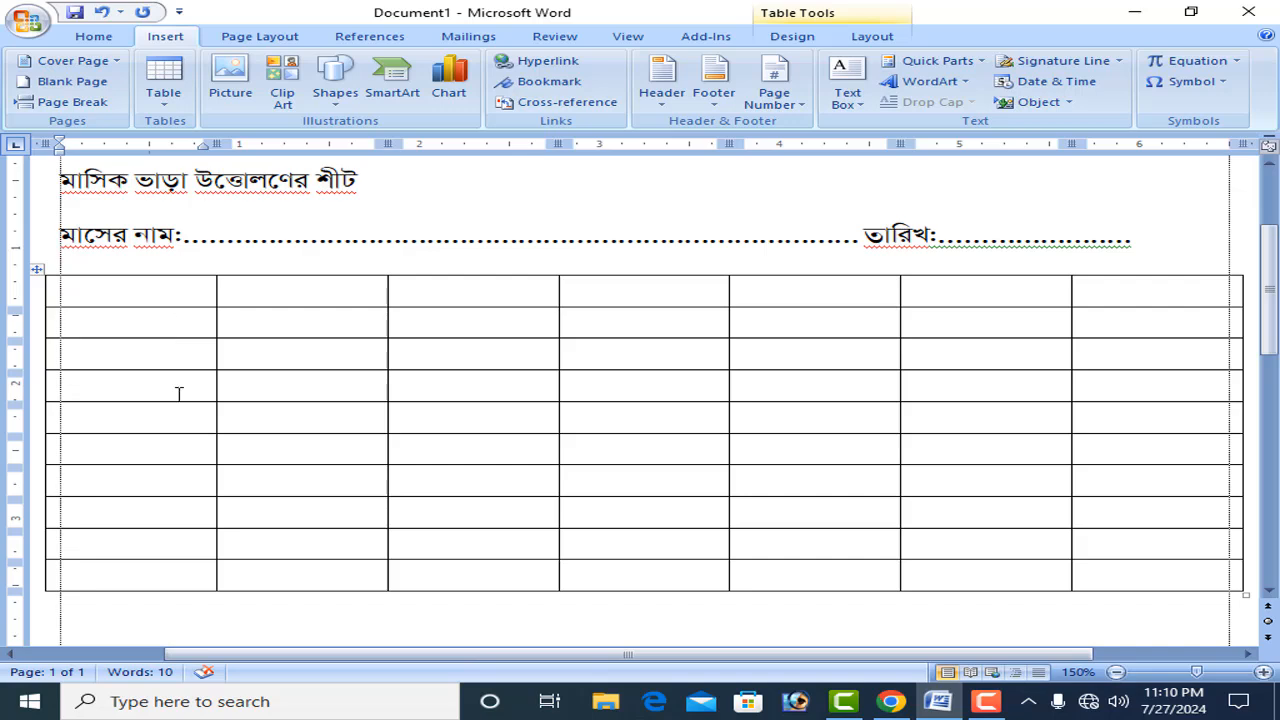
text(রুম নং)
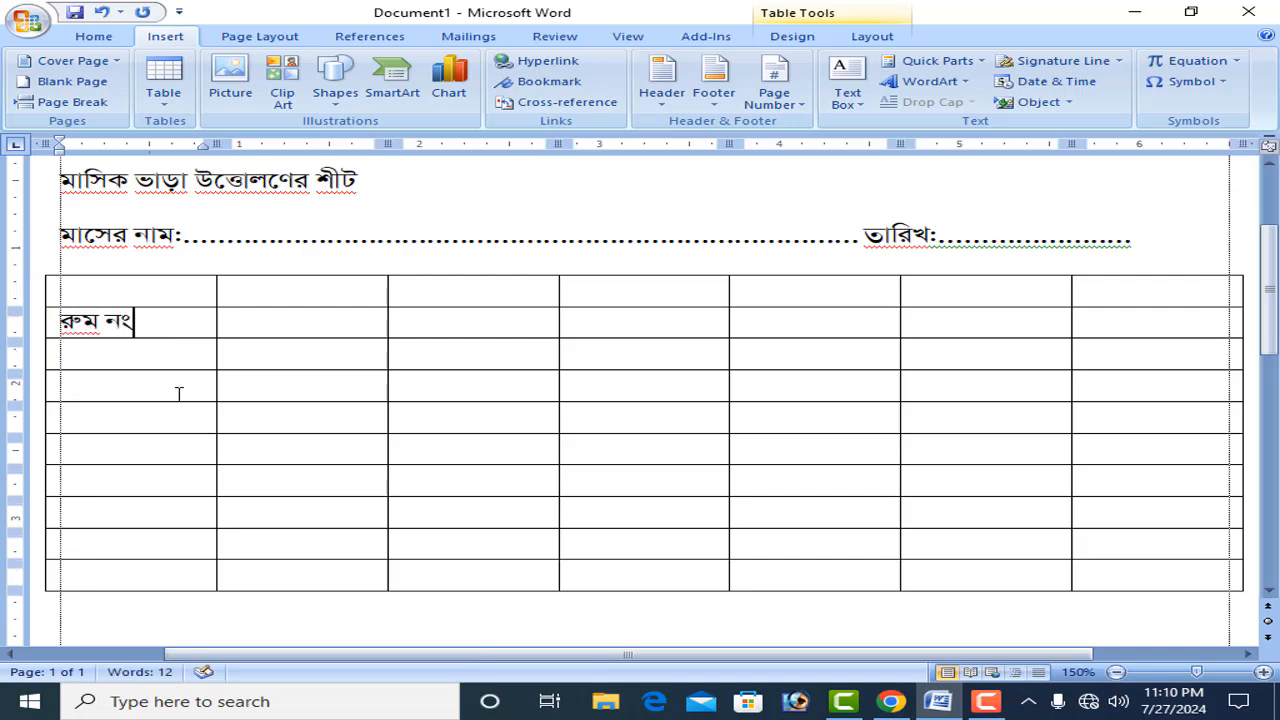
key(Tab)
text(ভা)
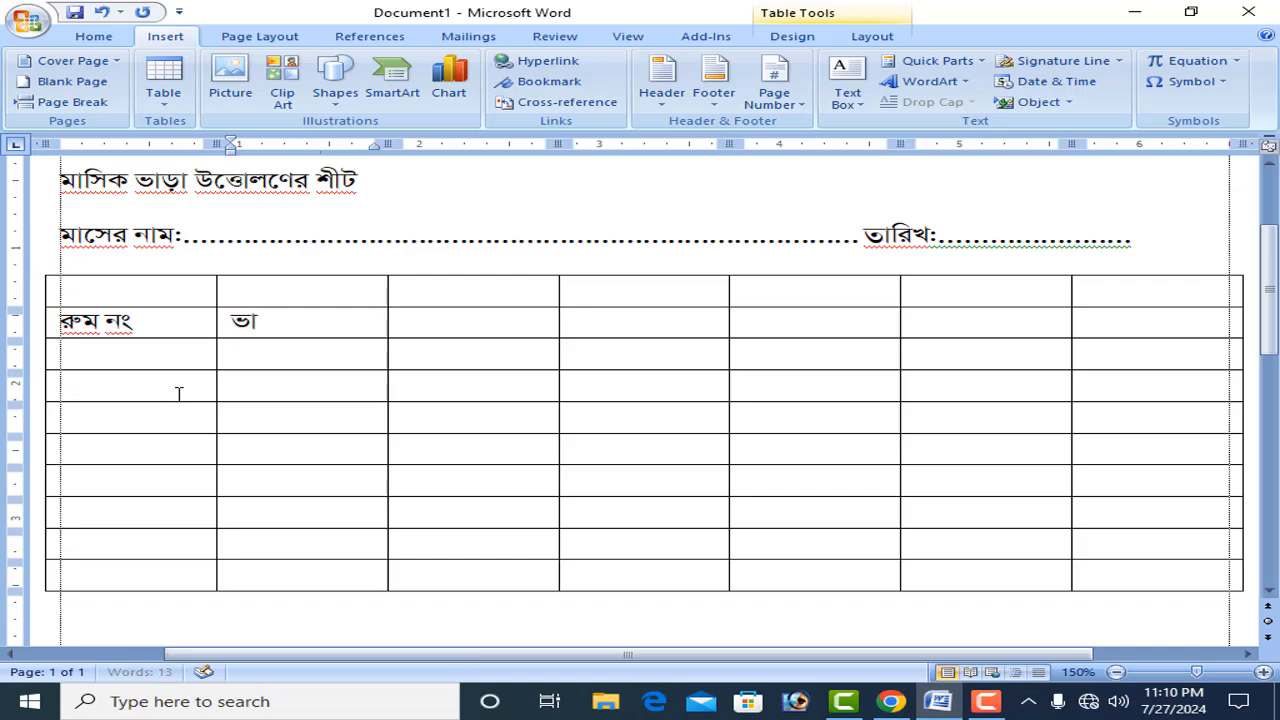
text(ড়া)
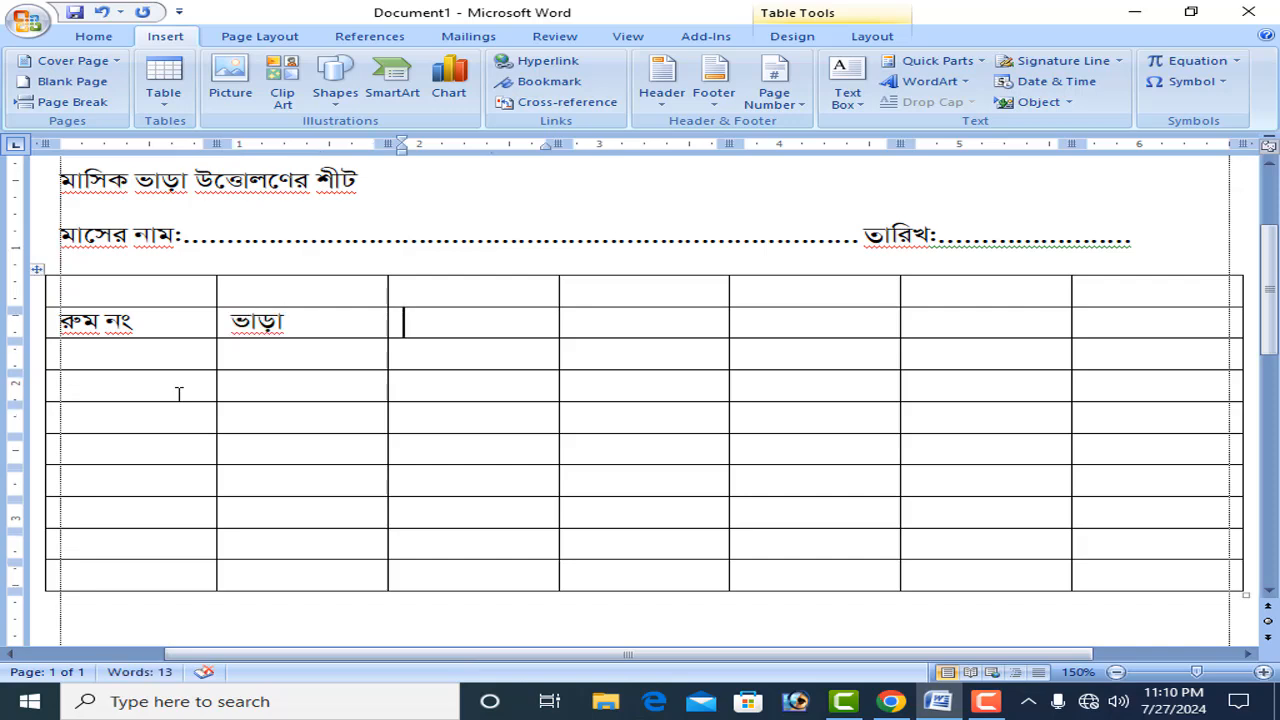
text(উত্তোলন)
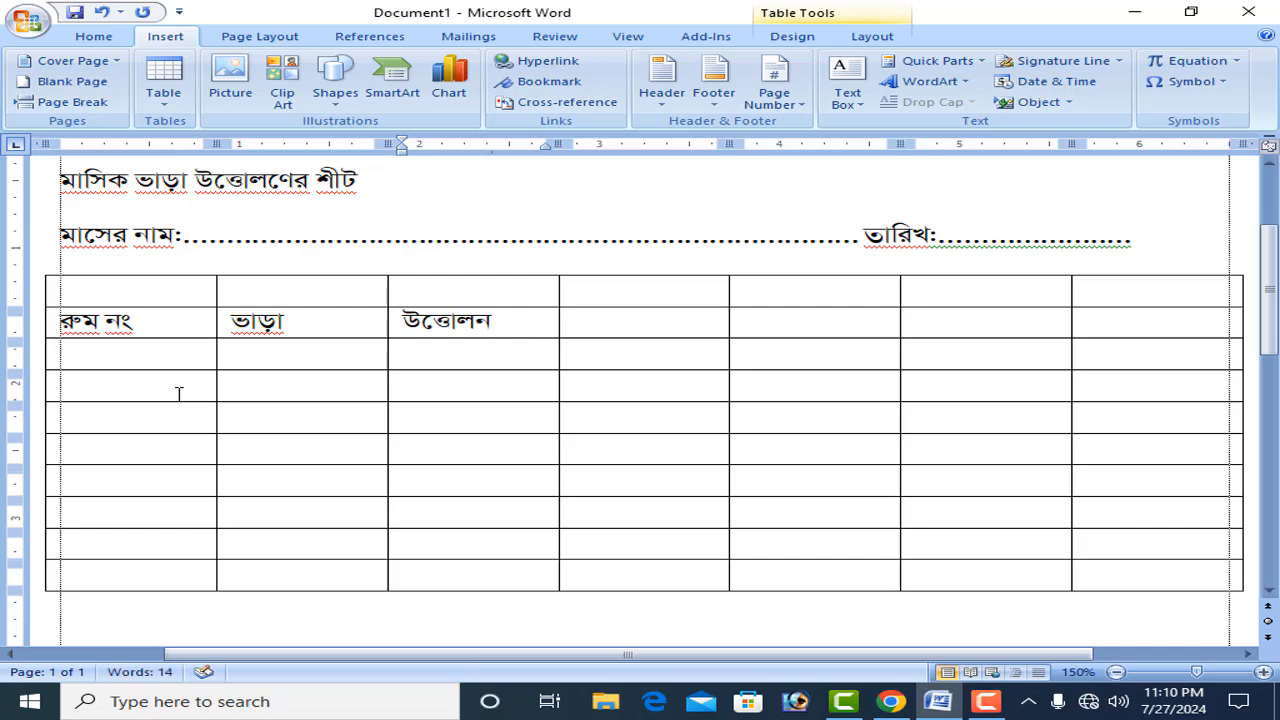
- Leave the fourth column blank and enter "রুম নং", "ভাড়া" and "উত্তোলন" in the second row's last three cells
key(Tab)
key(Tab)
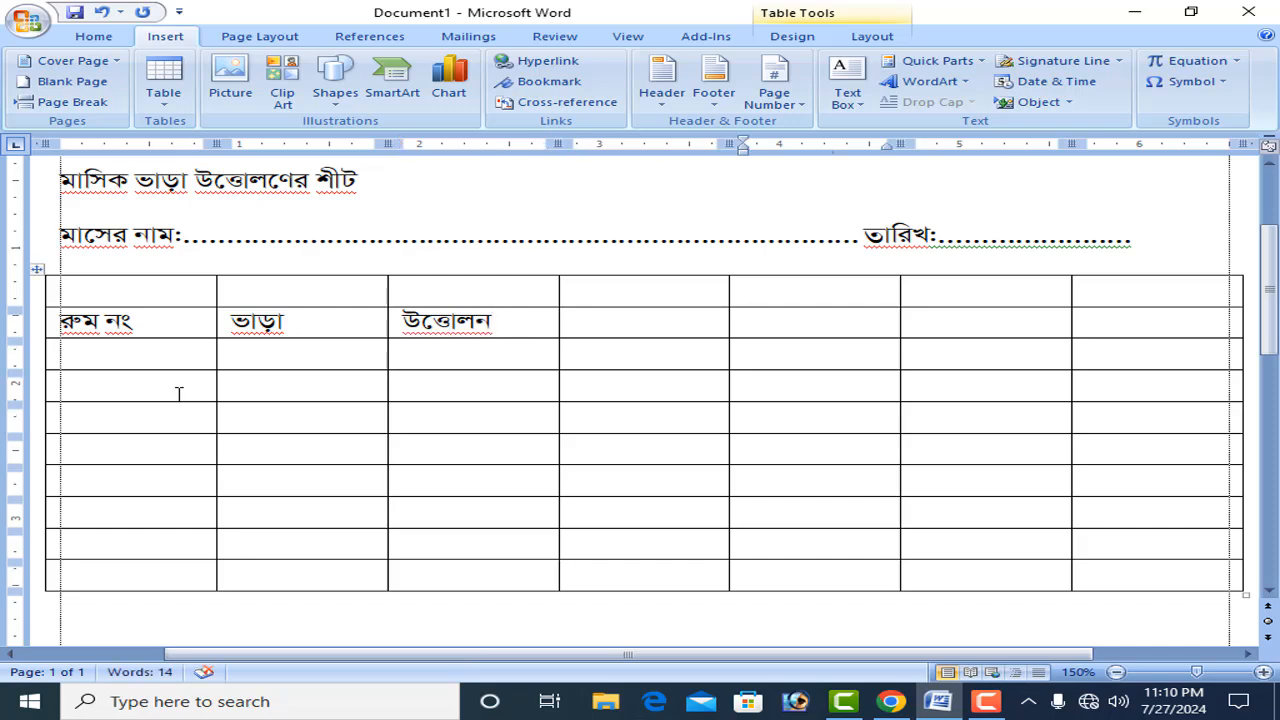
text(রুম নং)
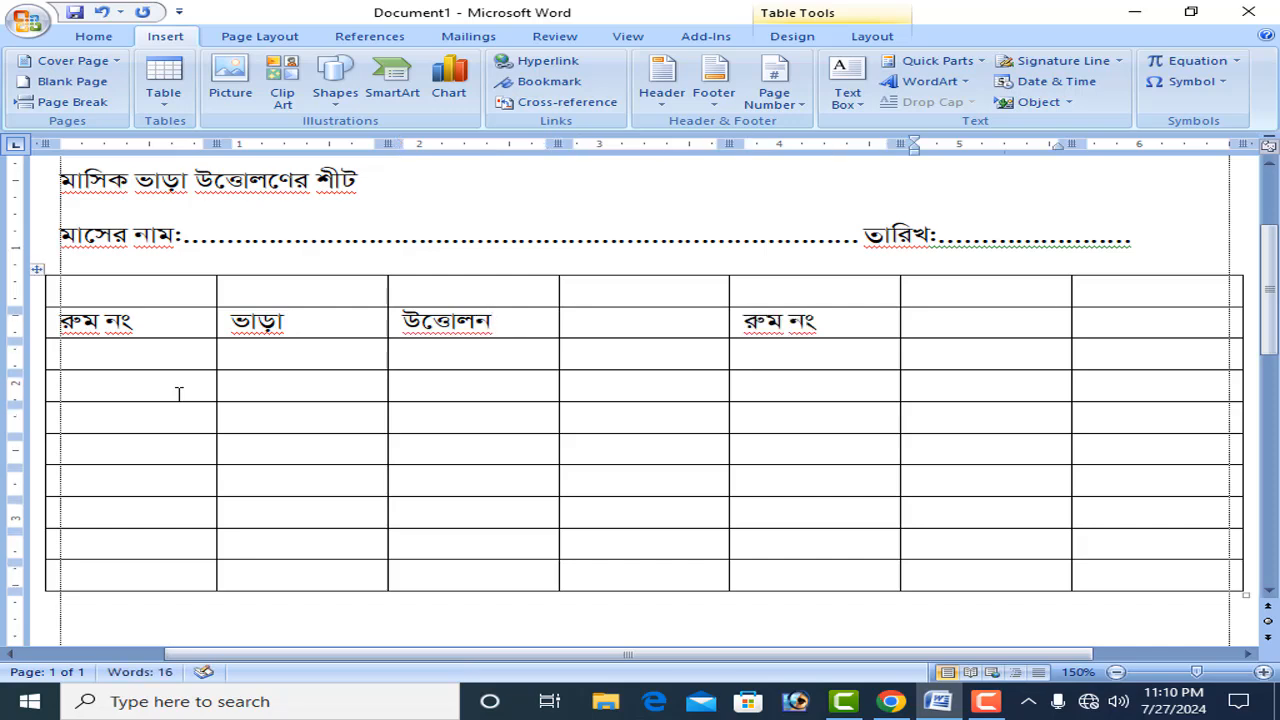
key(Tab)
text(ভাড়া)
key(Tab)
text(উ)
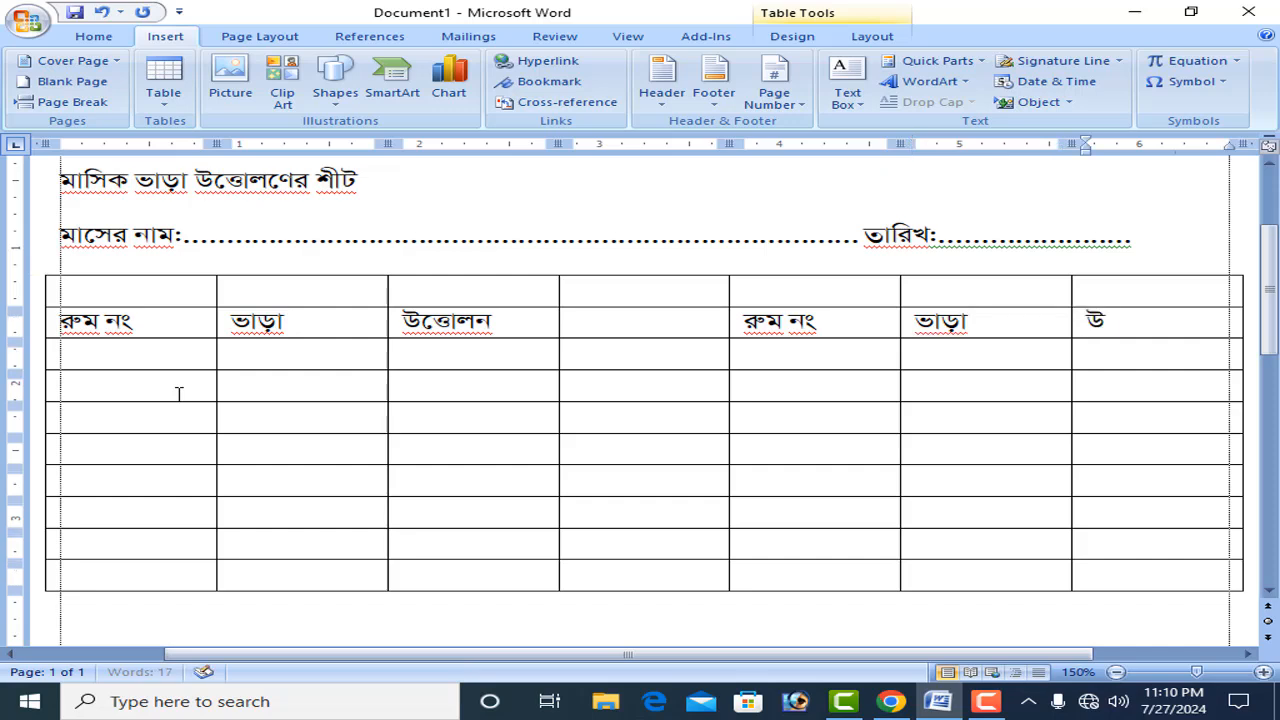
text(ত্তোলন)
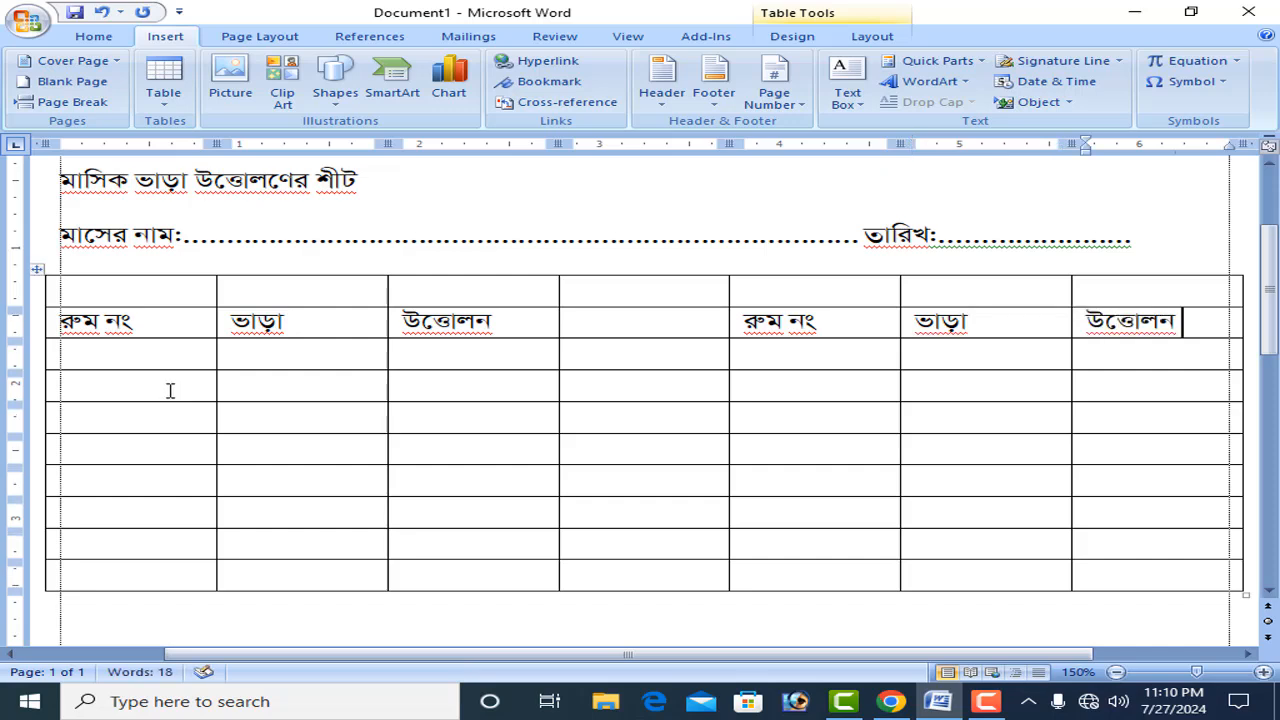
- Enter "চান্দনা : রুম ৪৬টি, দোকান ২টি" in the first cell of the table's first row
click(176, 296)
text(টারন্ত)
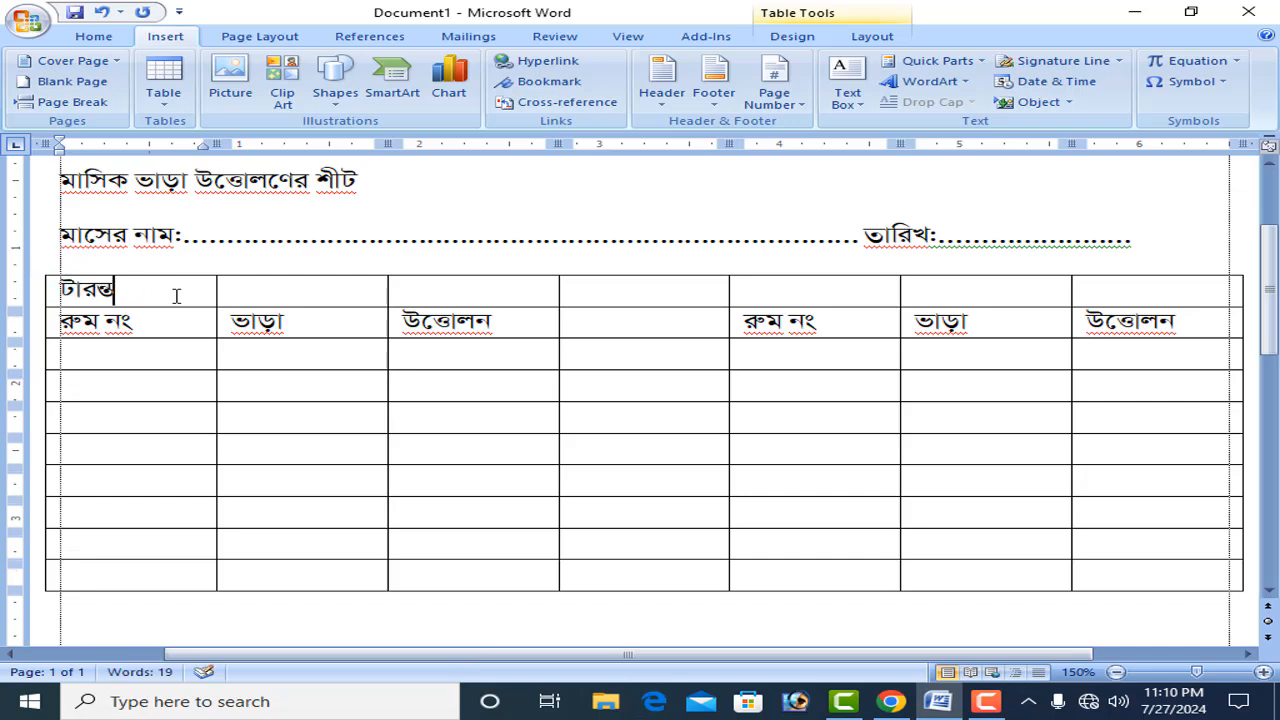
key(BackSpace)
key(BackSpace)
key(BackSpace)
key(BackSpace)
key(BackSpace)
key(BackSpace)
text(চান)
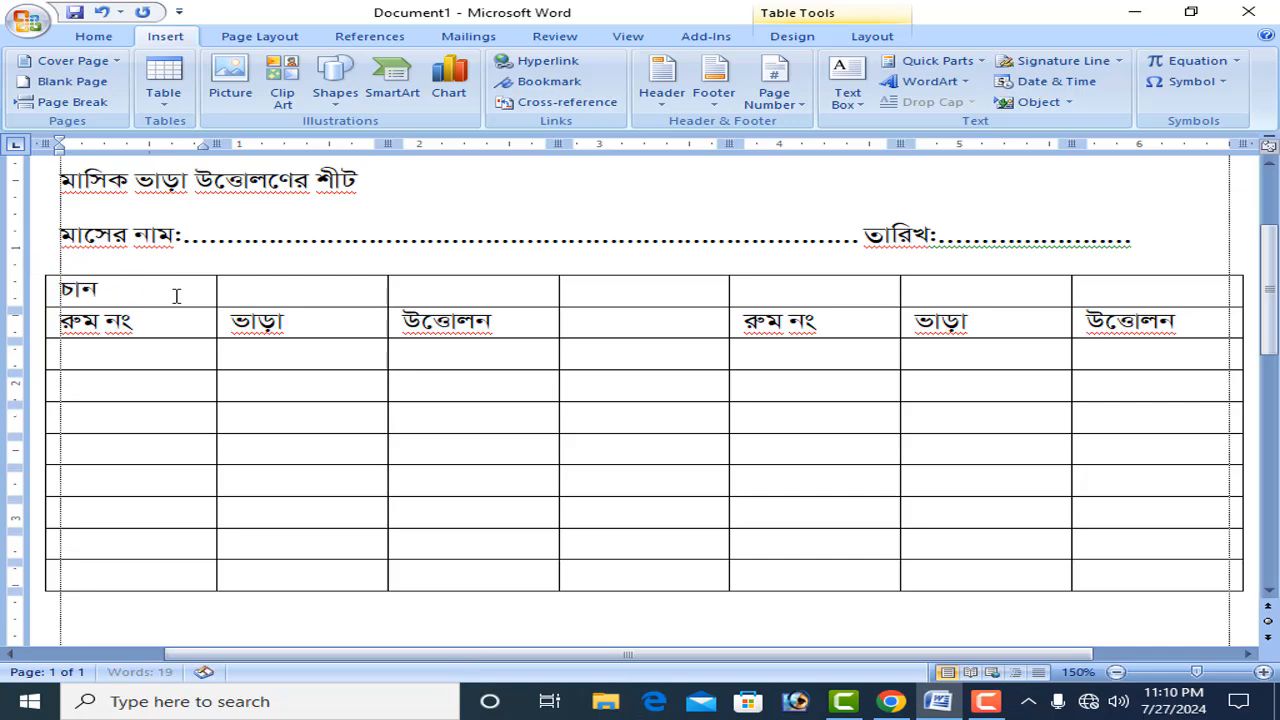
text(্দনা :)
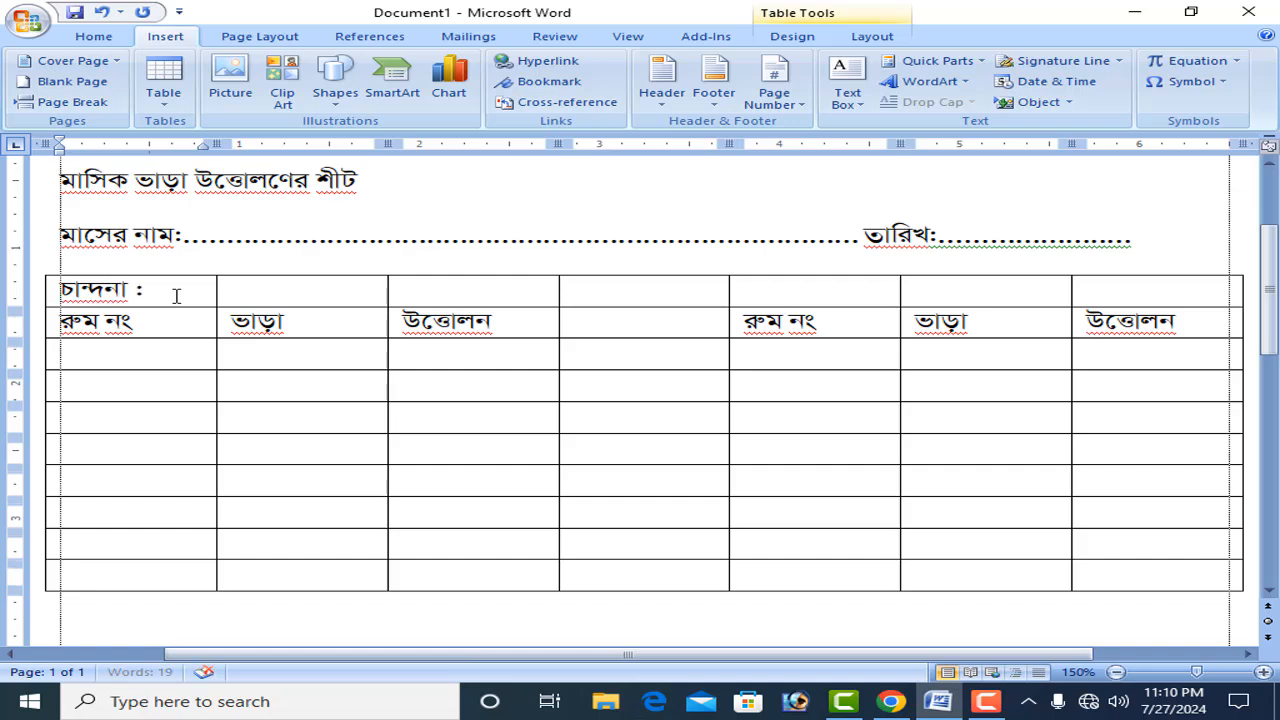
text( রুম ৪)
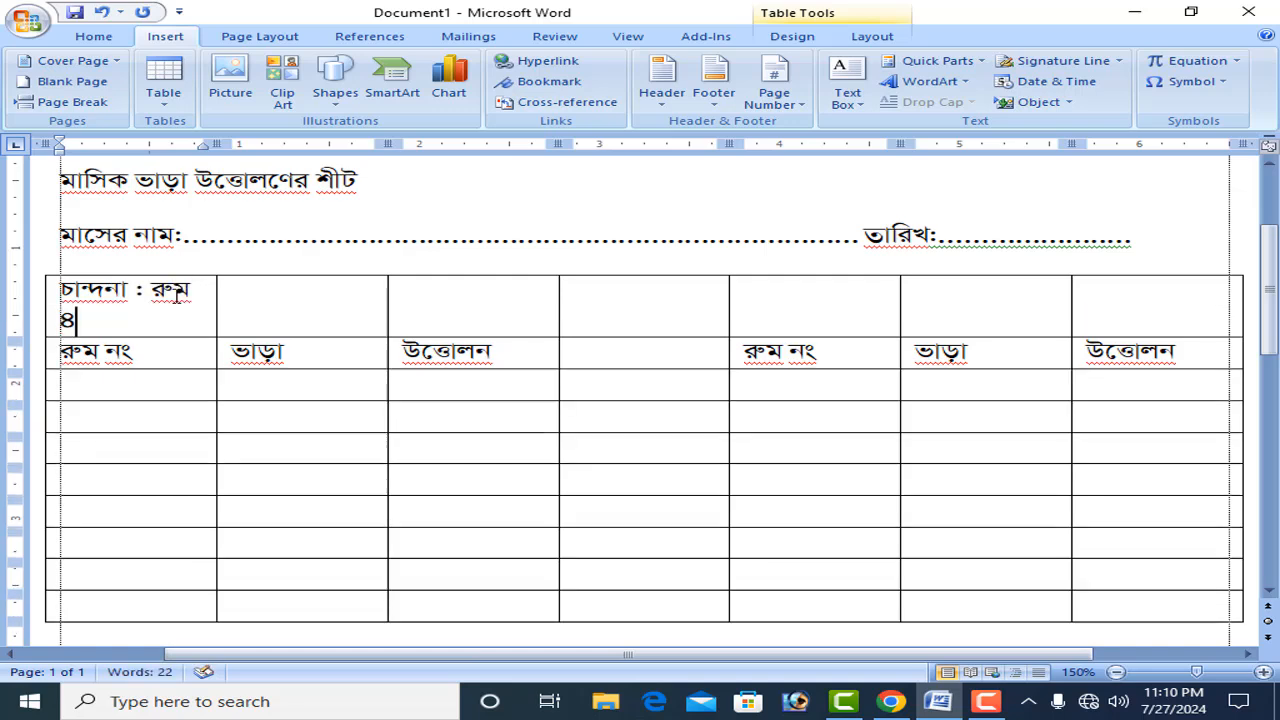
text(৬টি, দোকা)
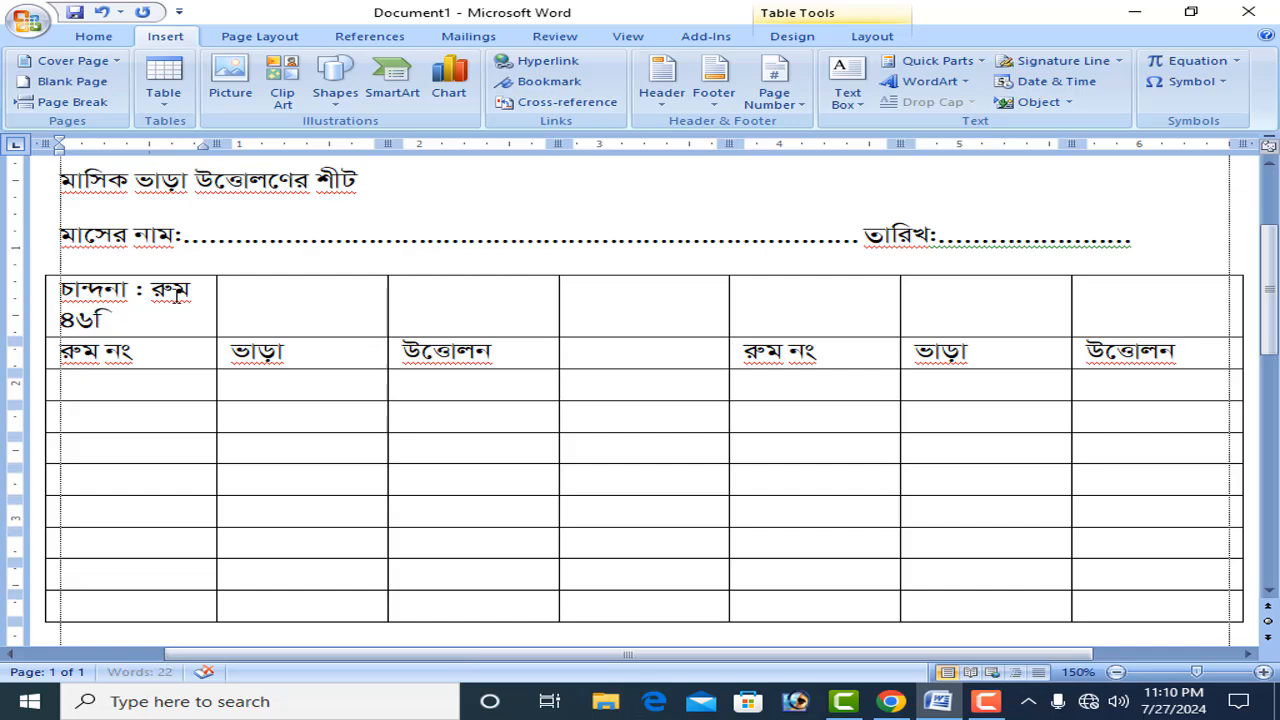
text(ন )
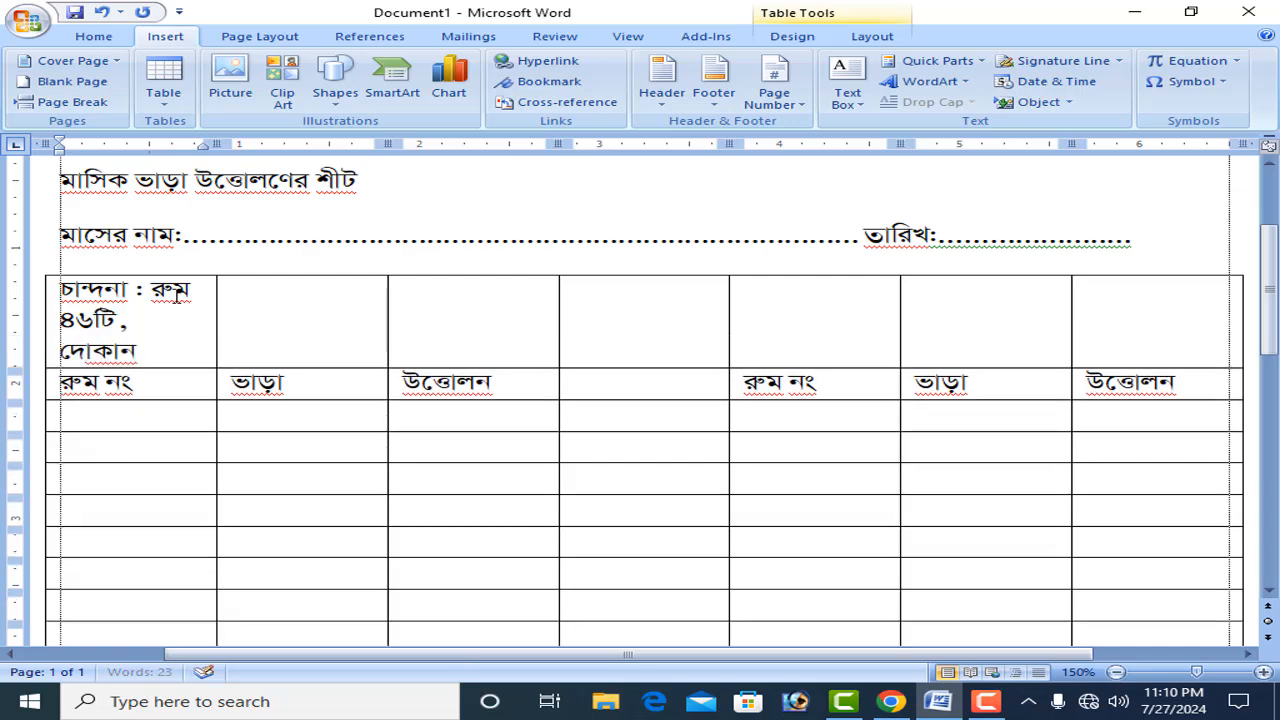
text(২টি)
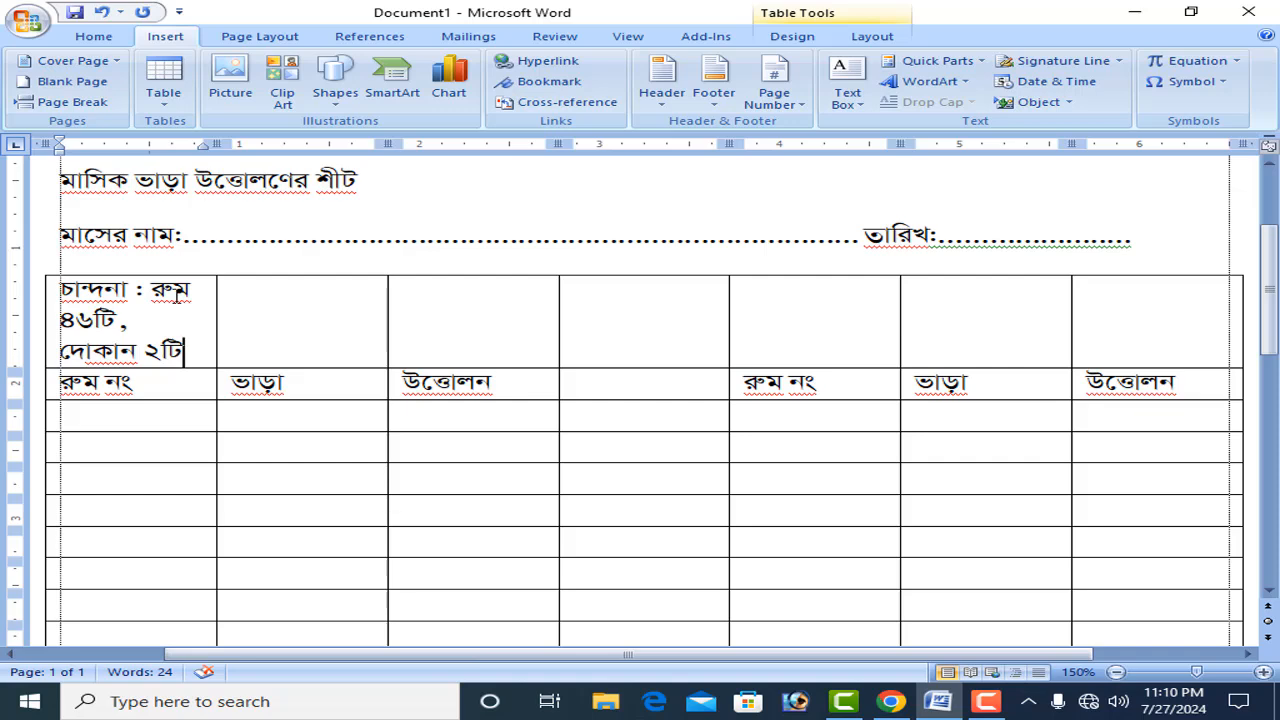
- Enter "আউটপাড়া রুম ৫৩টি" in the fifth cell of the table's first row
key(Tab)
key(Tab)
key(Tab)
key(Tab)
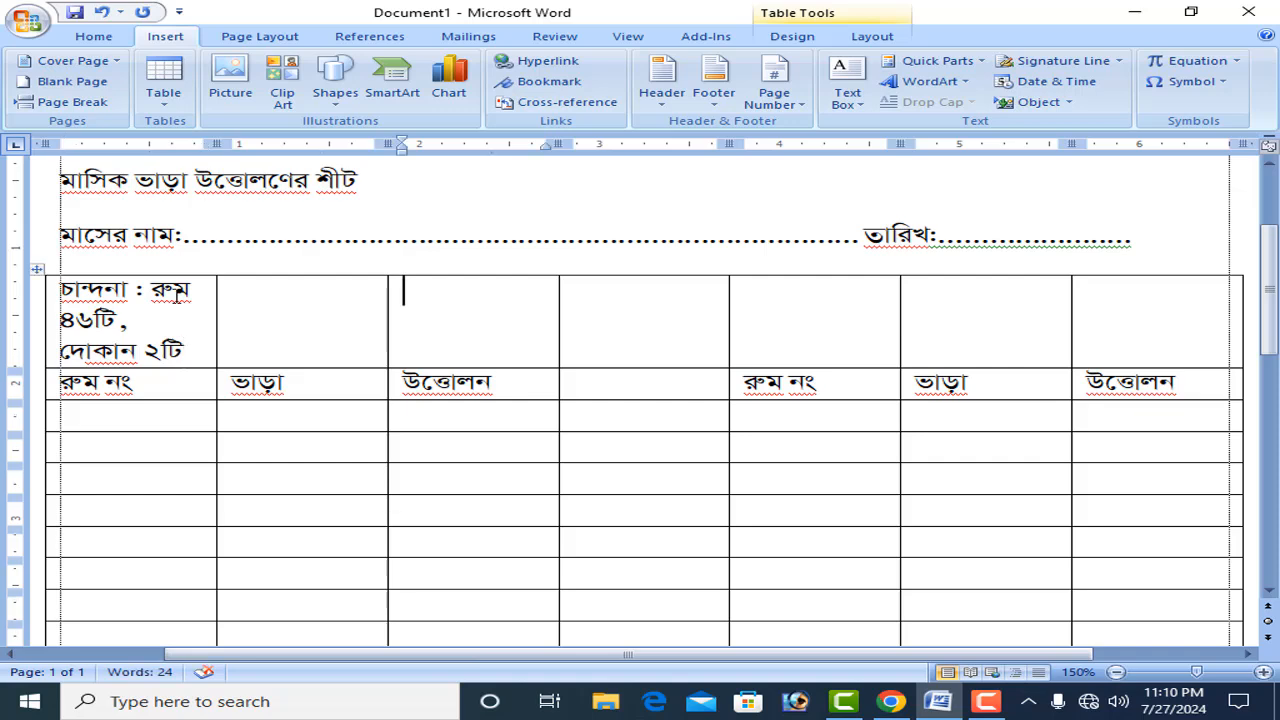
text(আ)
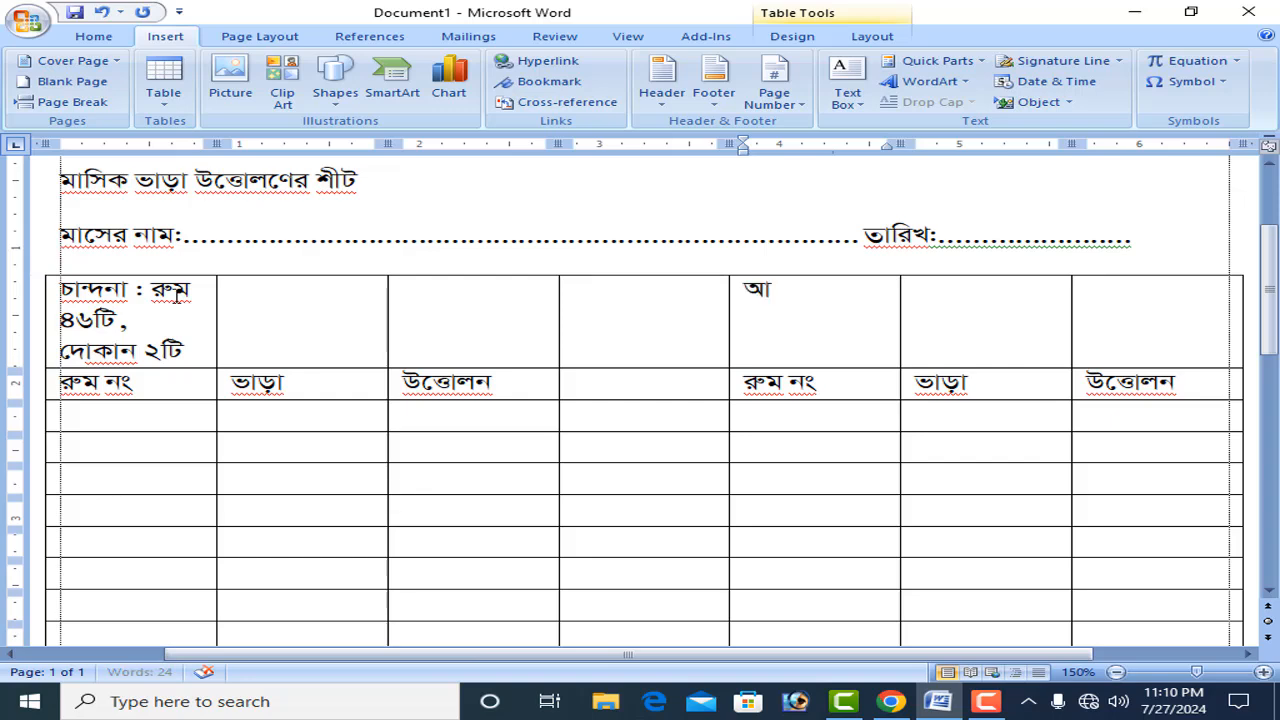
text(উটপড়া)
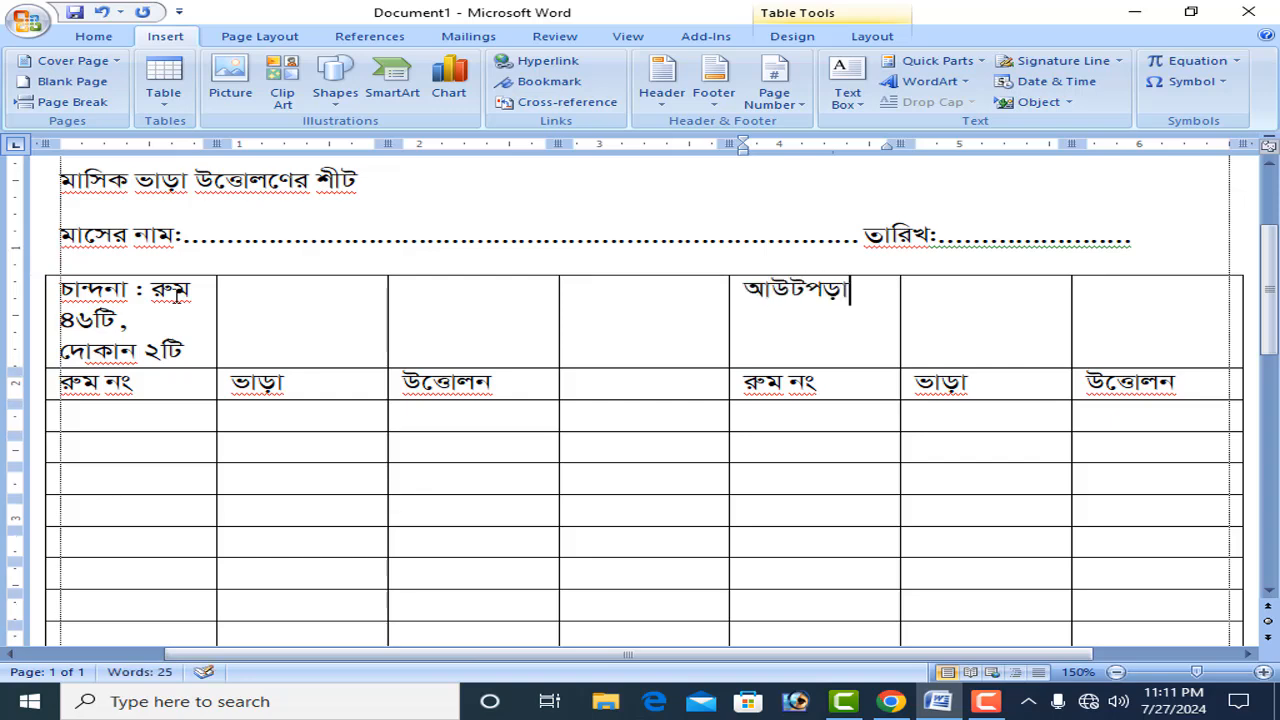
key(BackSpace)
key(BackSpace)
text(াড়া )
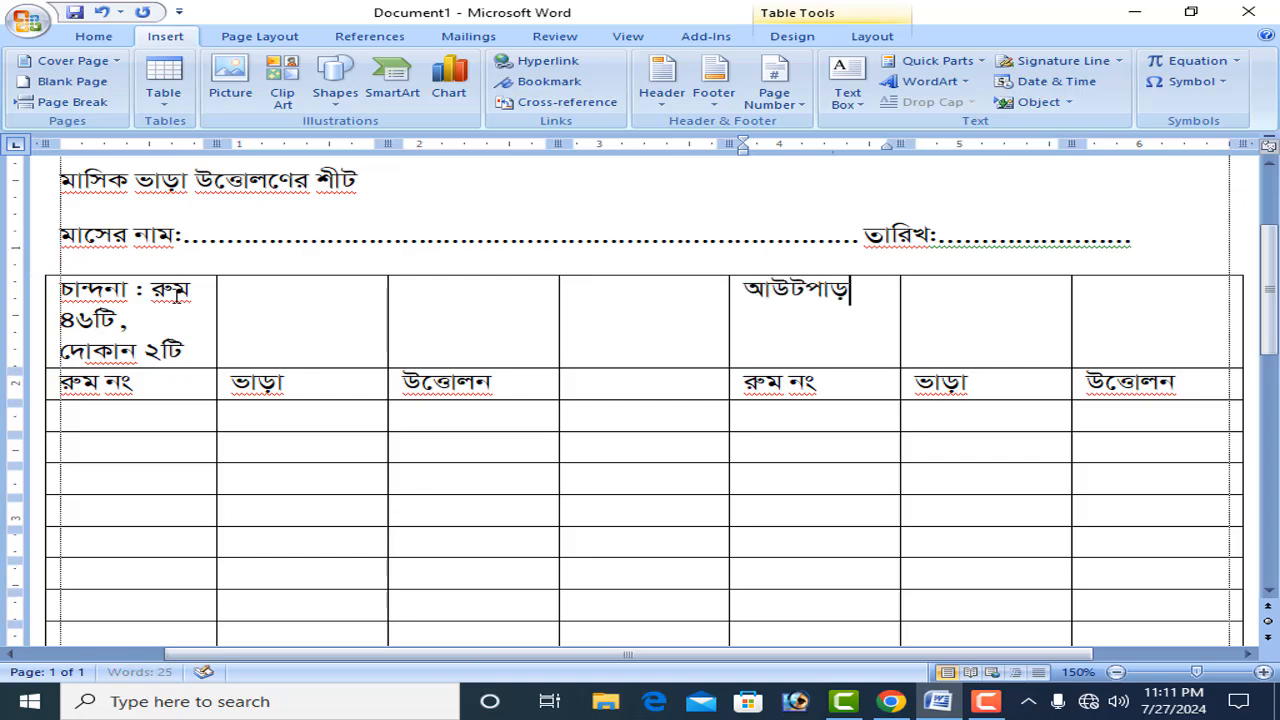
text(রুম)
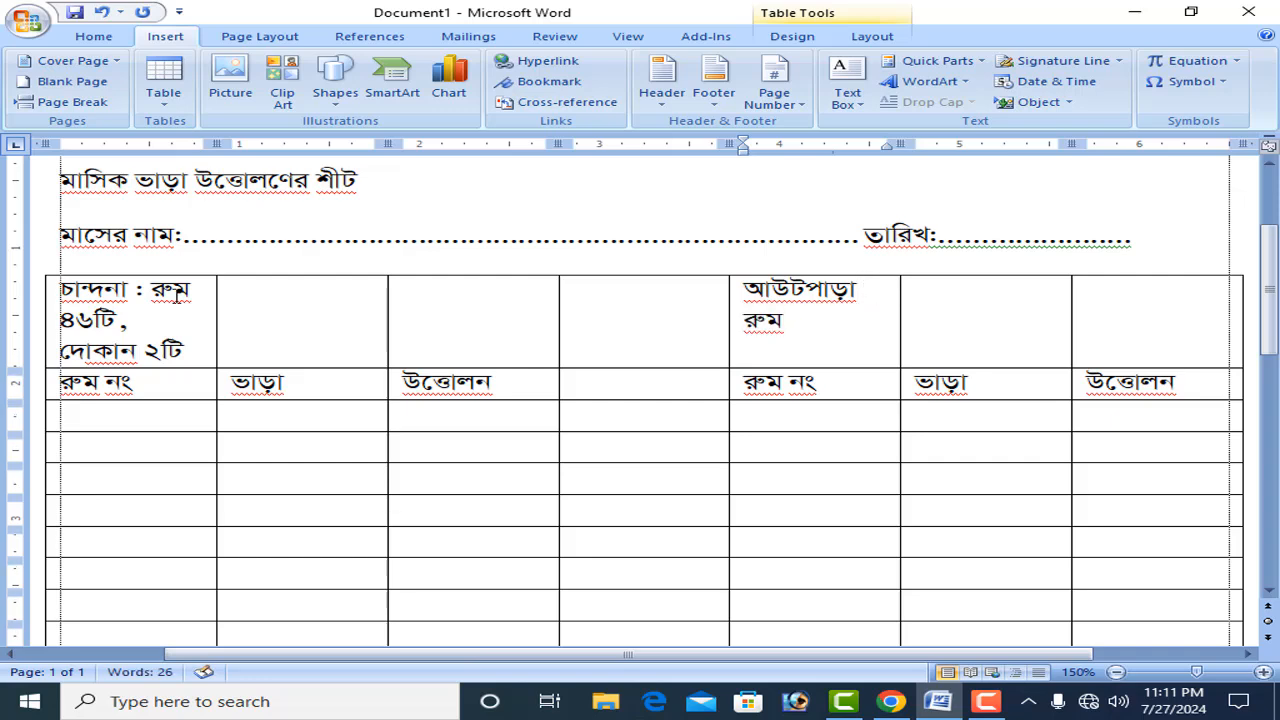
text( ৫৩টি)
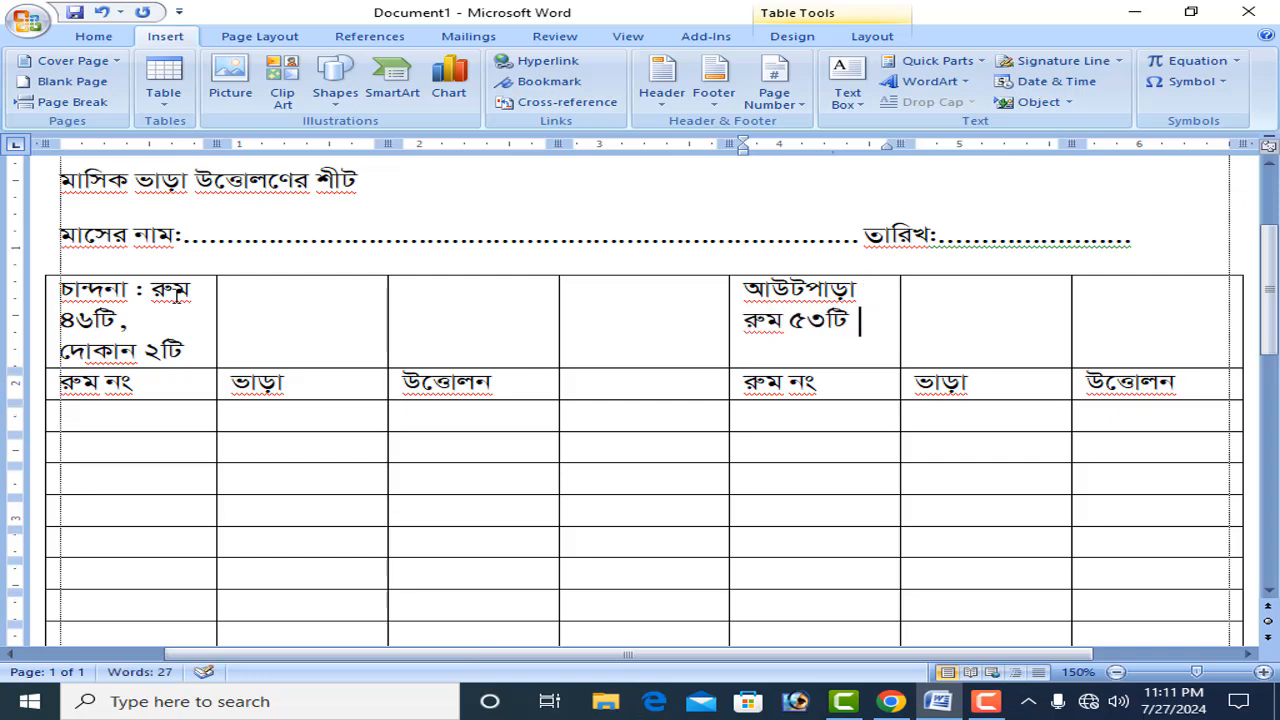
- Merge the first three cells of the table's first row into one cell
click(370, 414)
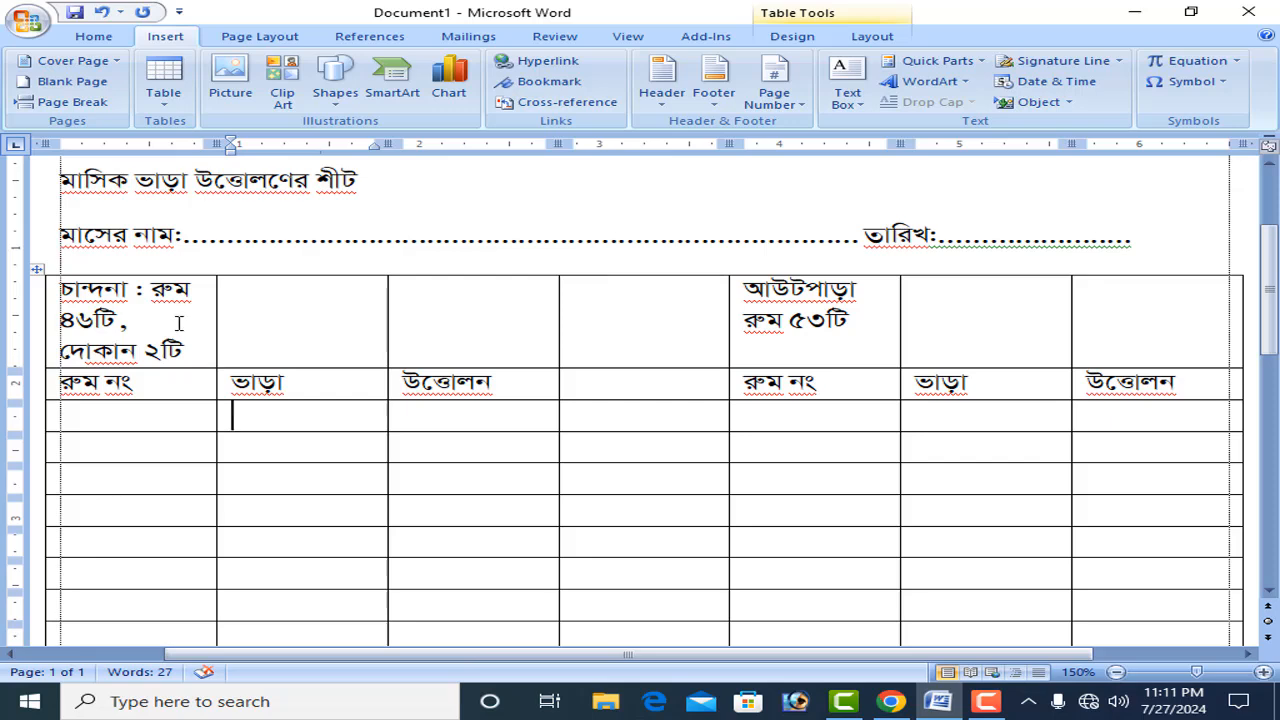
drag(198, 323, 443, 329)
click(337, 337)
drag(187, 324, 301, 331)
right_click(303, 330)
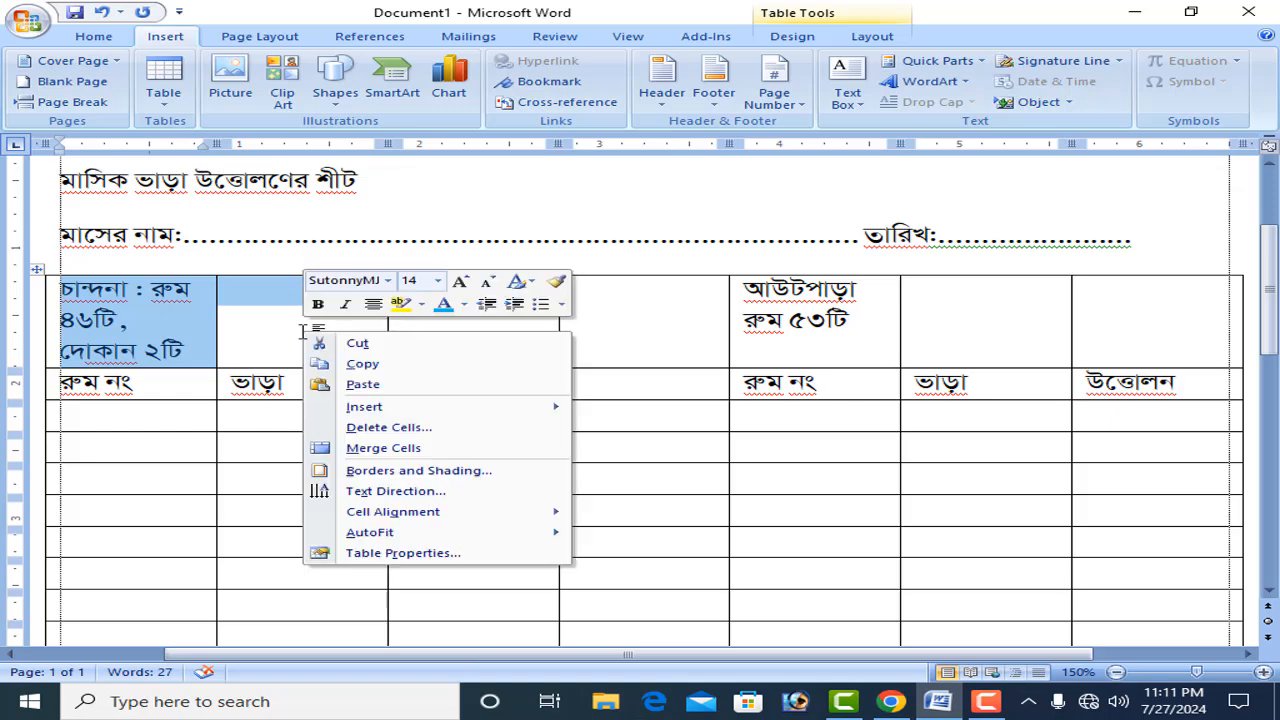
click(374, 449)
click(319, 314)
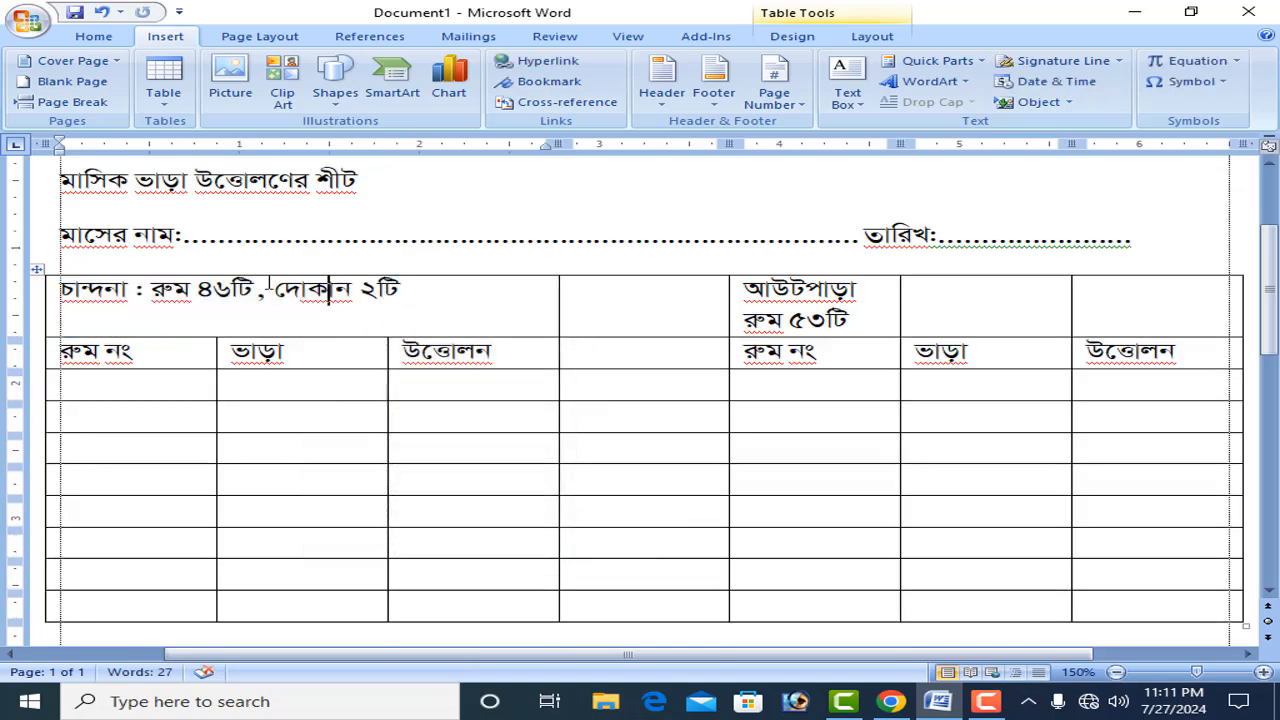
- Centre the "চান্দনা" text within its merged cell
click(402, 308)
click(93, 36)
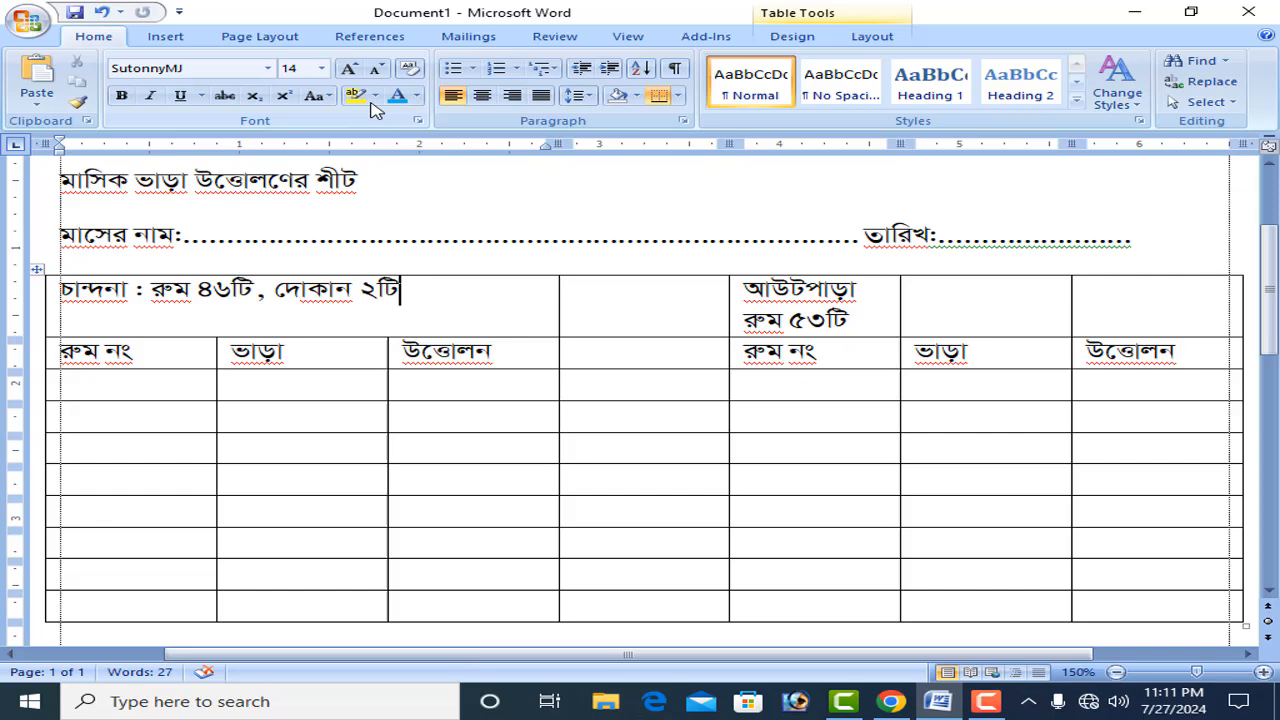
click(484, 97)
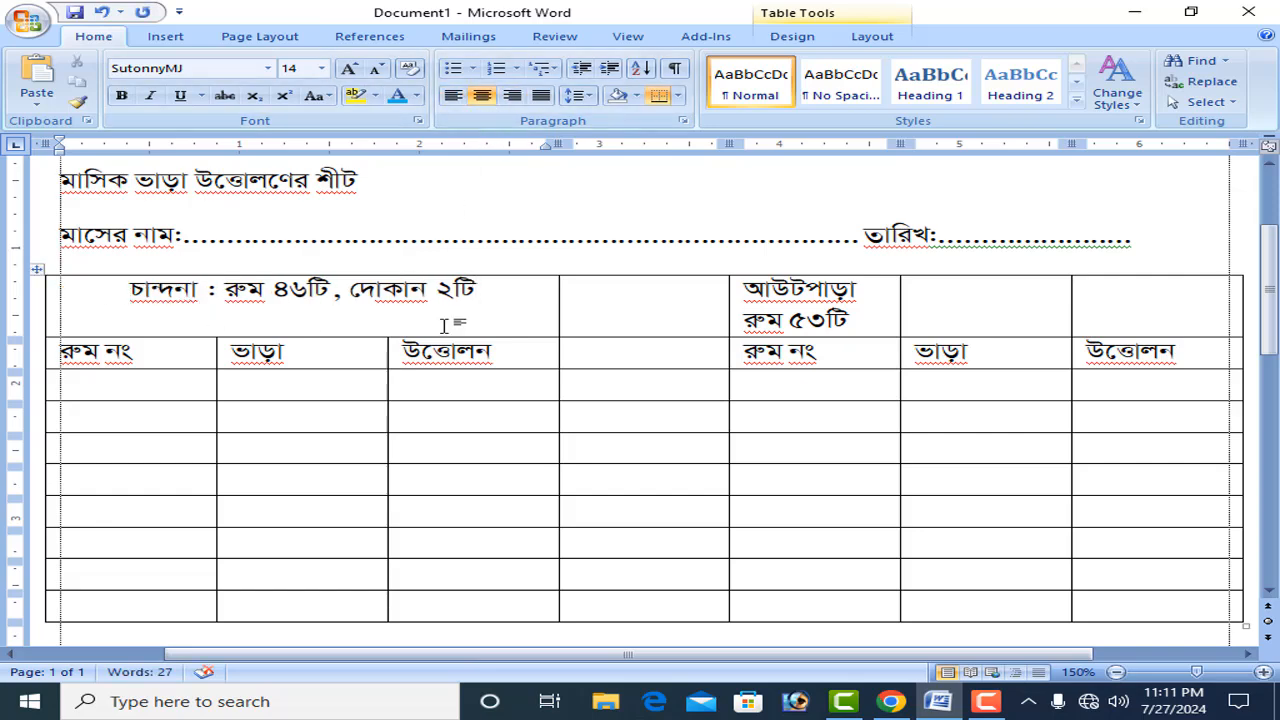
- Merge the last three cells of the first row and centre the "আউটপাড়া রুম ৫৩টি" text in the merged cell
drag(772, 300, 1006, 320)
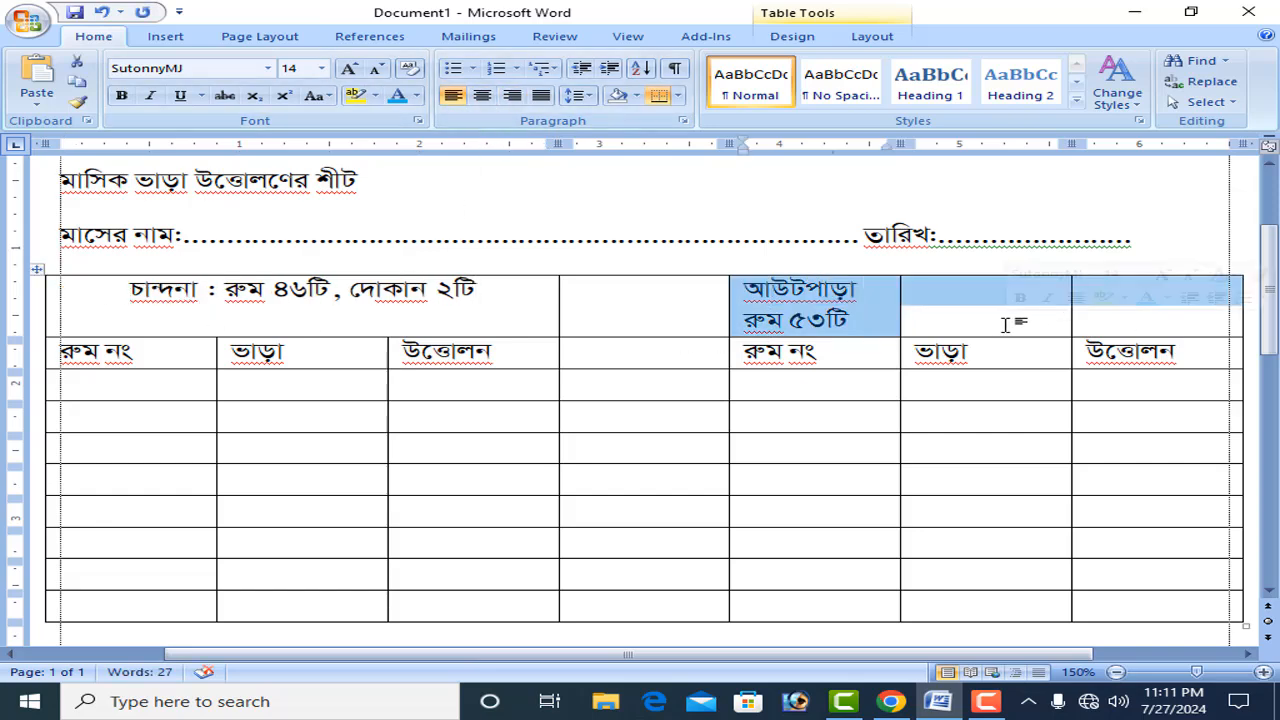
right_click(997, 320)
click(1048, 445)
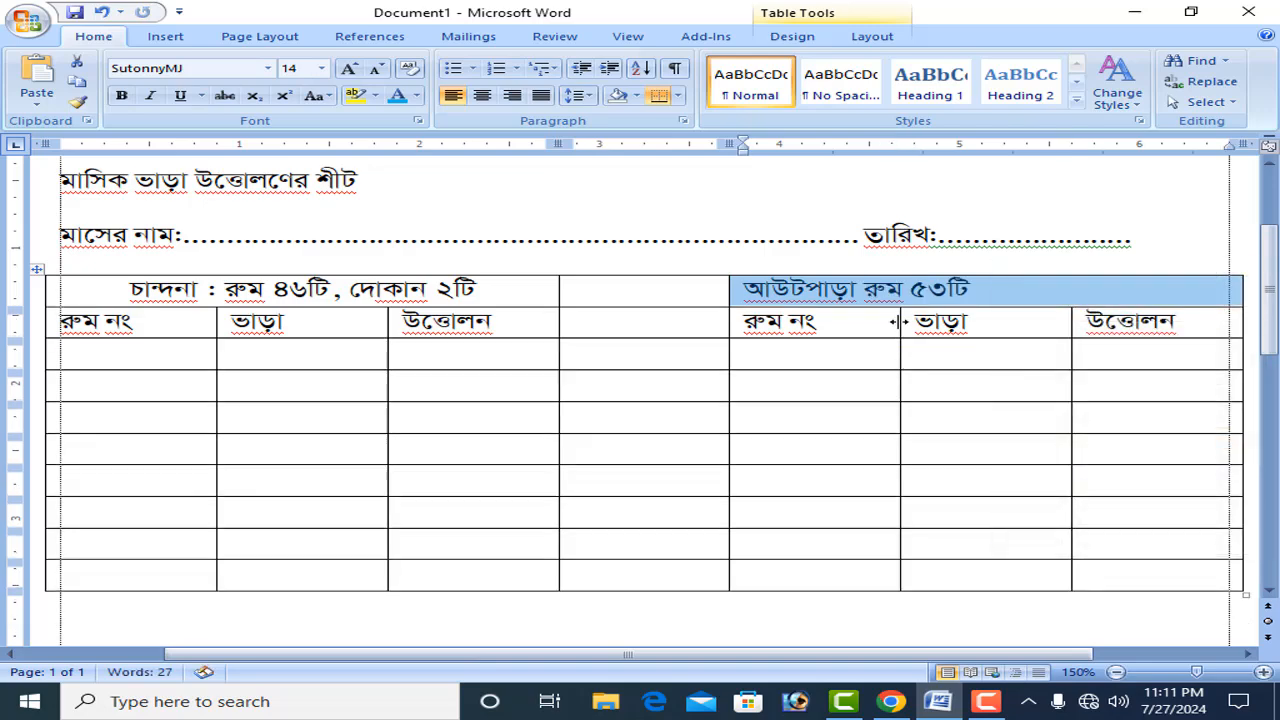
click(482, 95)
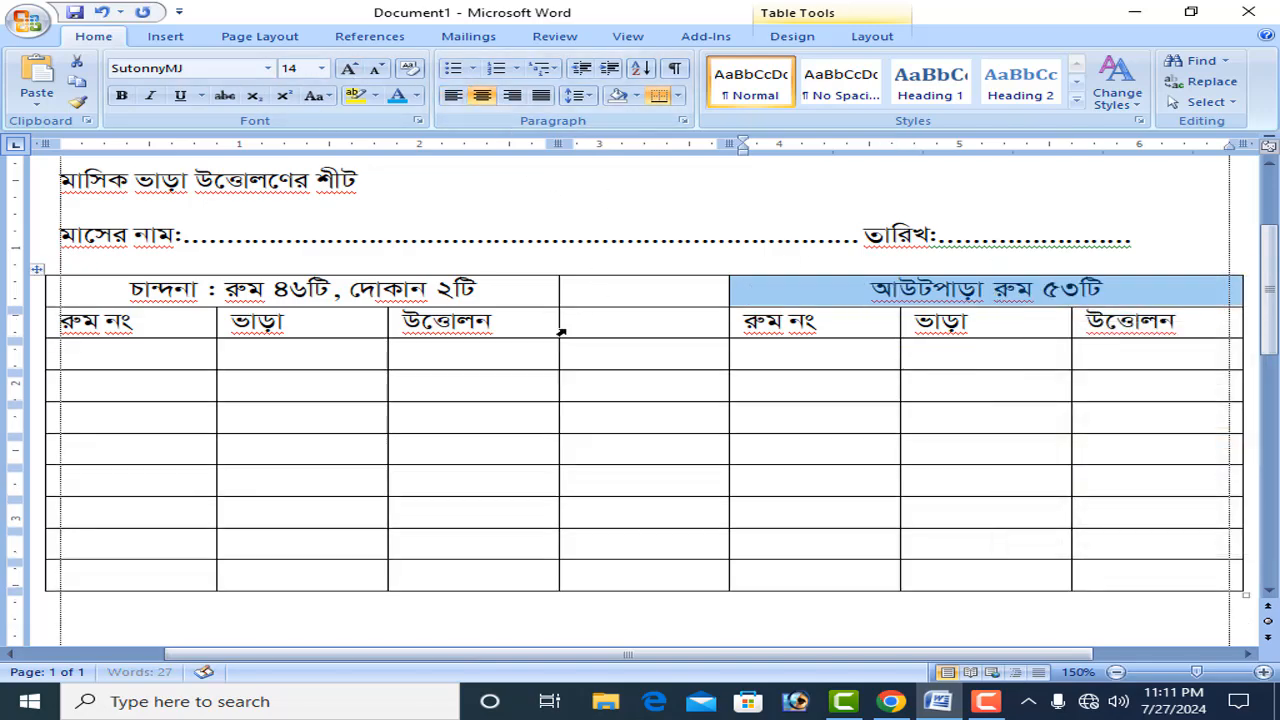
- Centre the two heading lines above the month line and remove the space after these paragraphs
scroll(551, 334, up, 3)
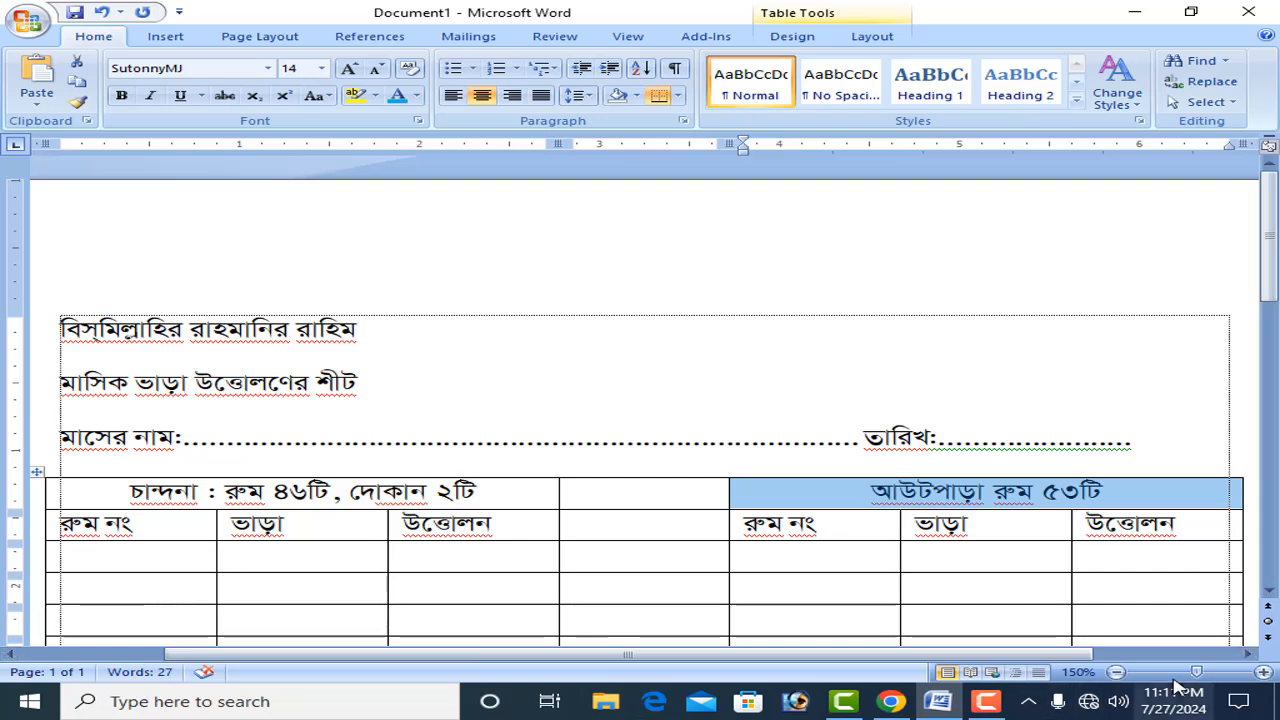
drag(1196, 672, 1180, 672)
click(729, 461)
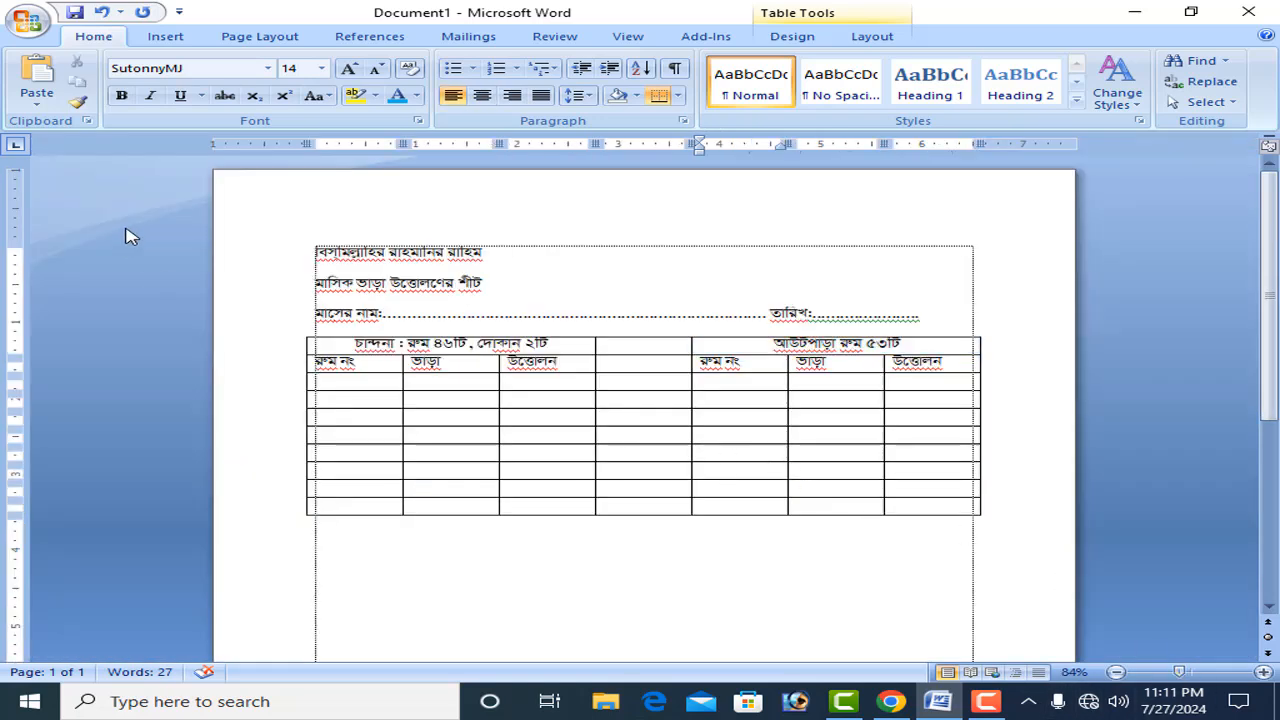
drag(309, 251, 725, 280)
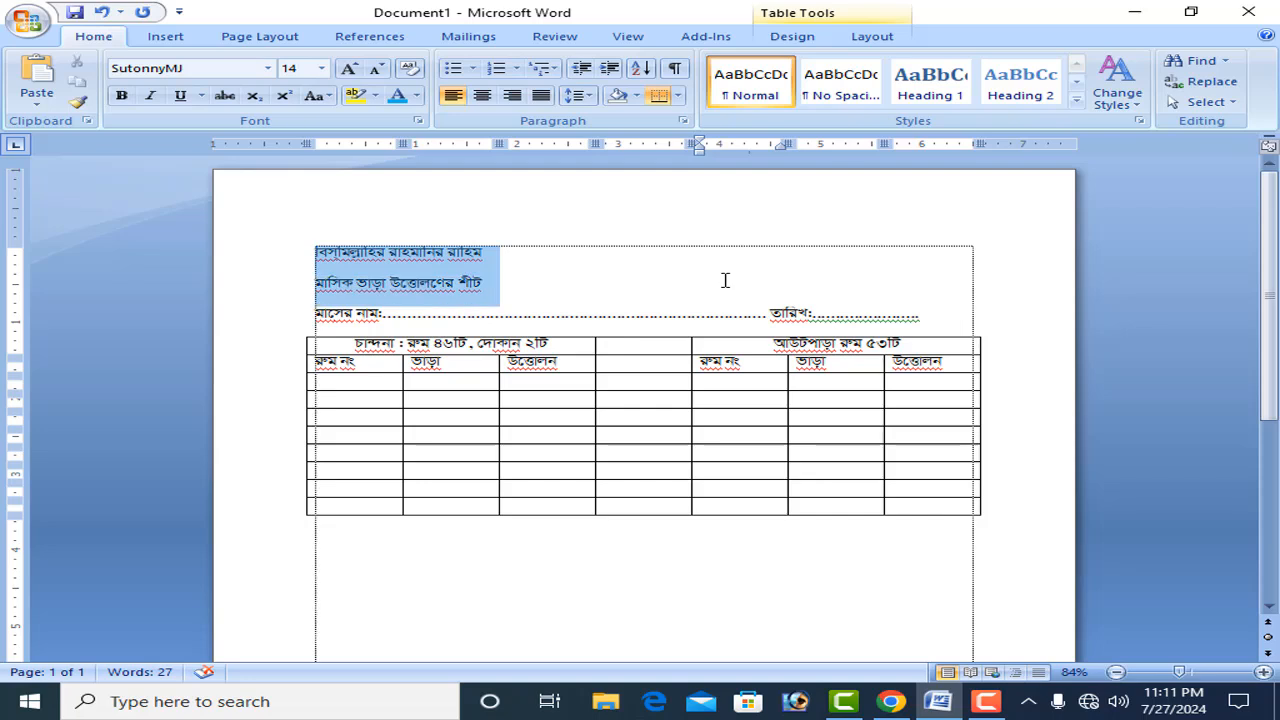
click(481, 95)
click(590, 100)
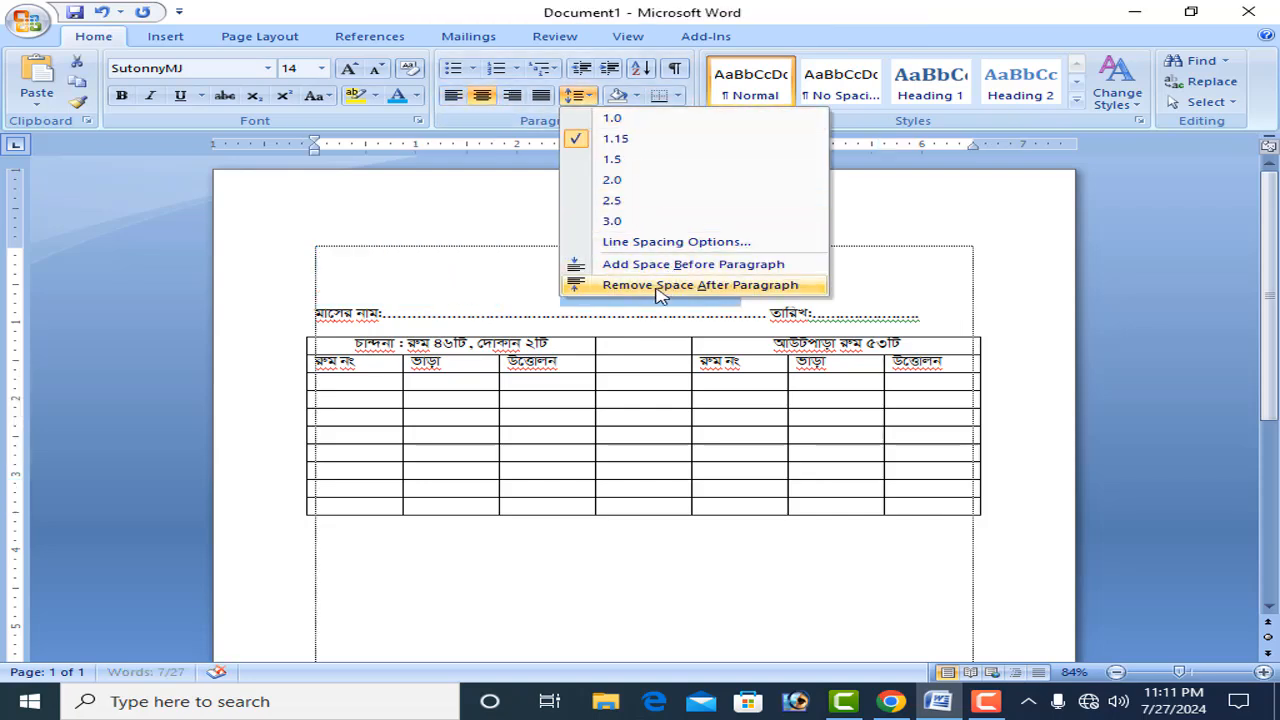
click(716, 292)
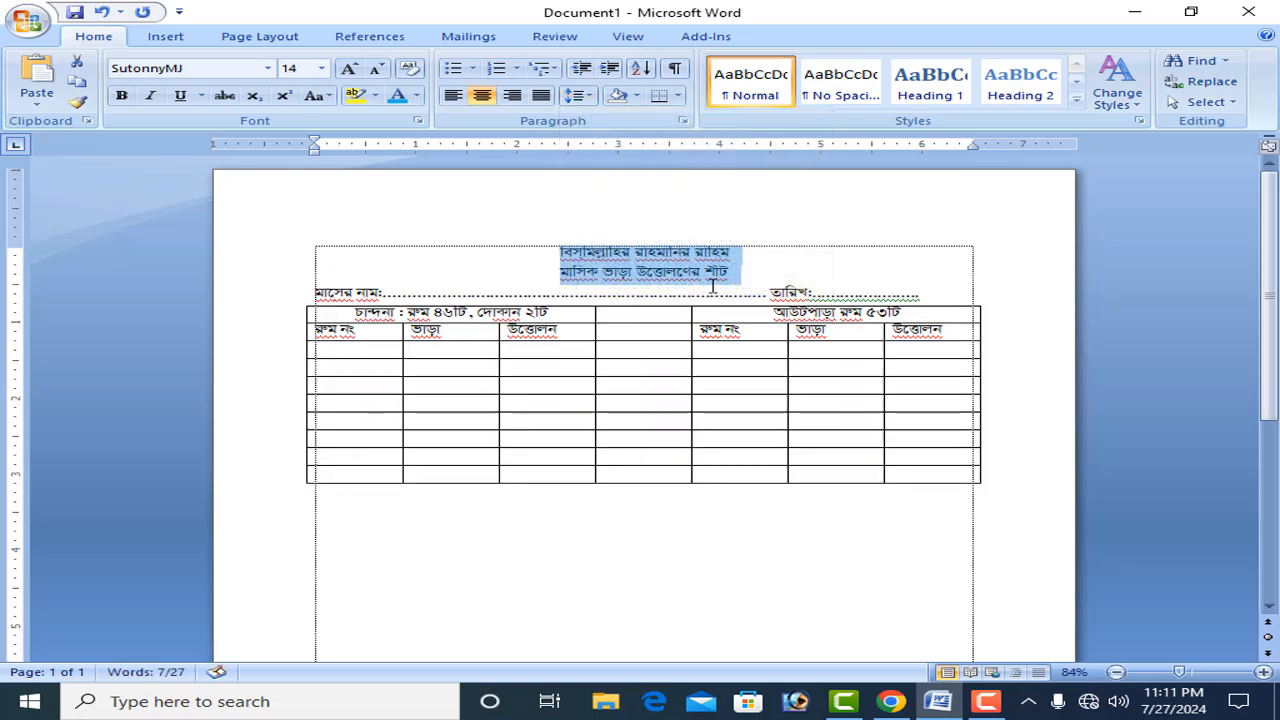
- Enlarge the text of both heading lines by two font size increments
click(348, 67)
click(348, 67)
click(536, 304)
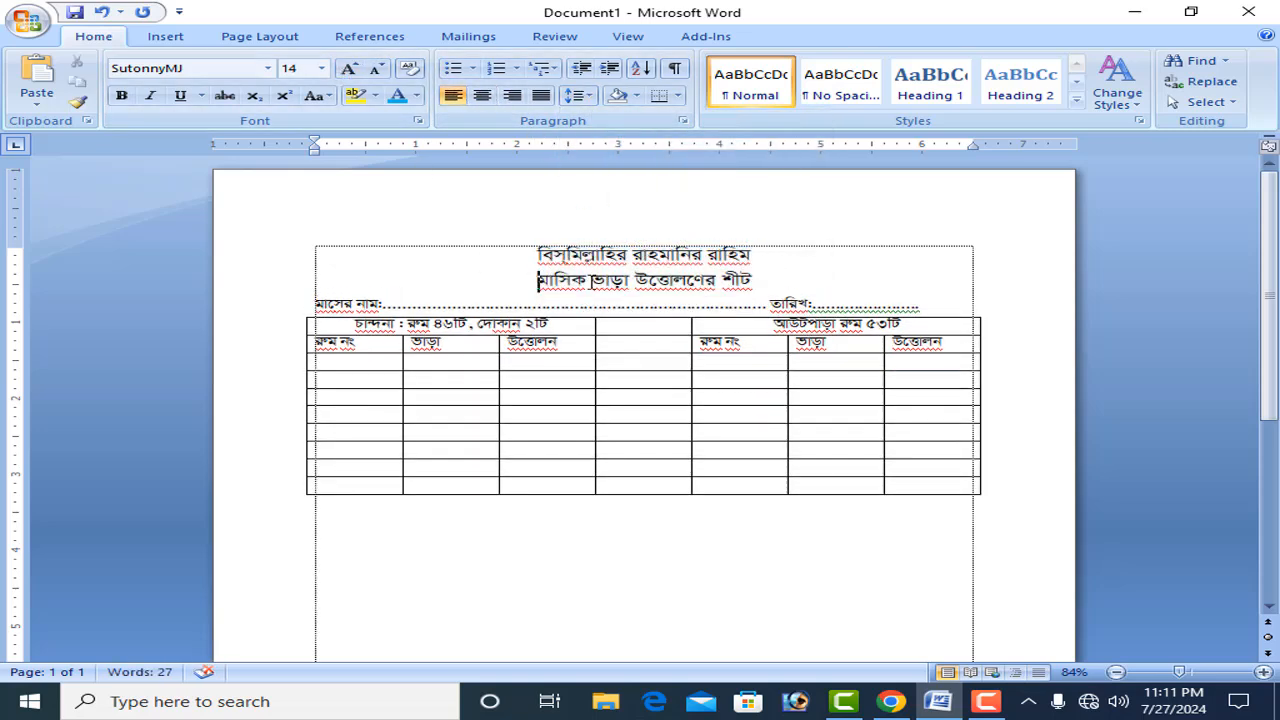
- Format the title line "মাসিক ভাড়া উত্তোলণের শীট" in 28 pt, bold and underlined
drag(536, 280, 812, 287)
click(348, 67)
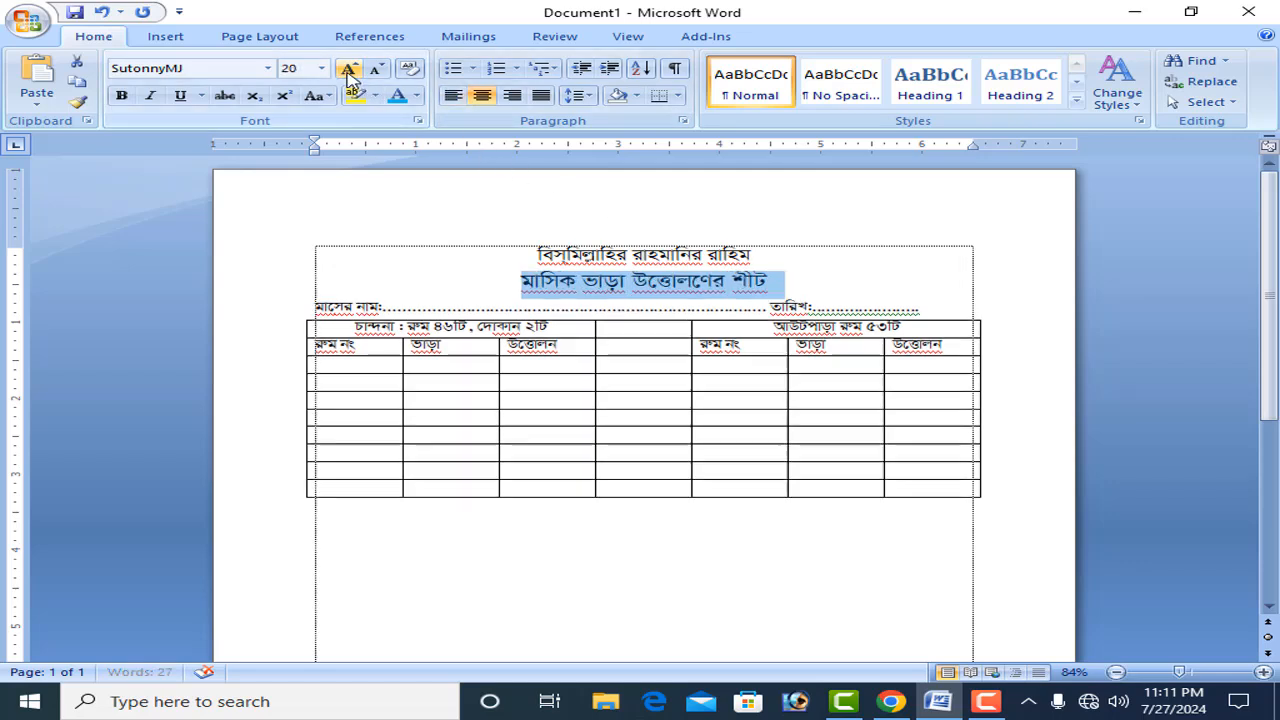
click(348, 67)
click(348, 67)
click(348, 67)
click(348, 67)
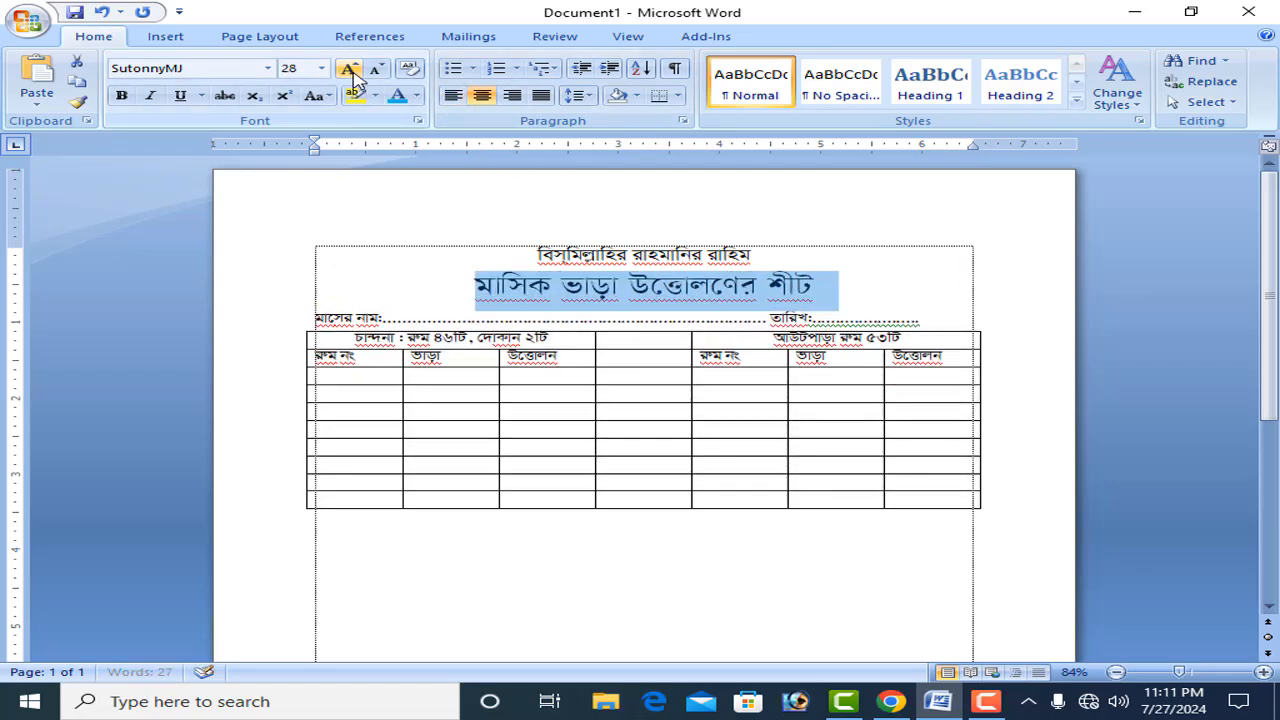
click(121, 95)
click(181, 96)
- Insert a blank line below the title and reduce that line's font size to 16
click(833, 288)
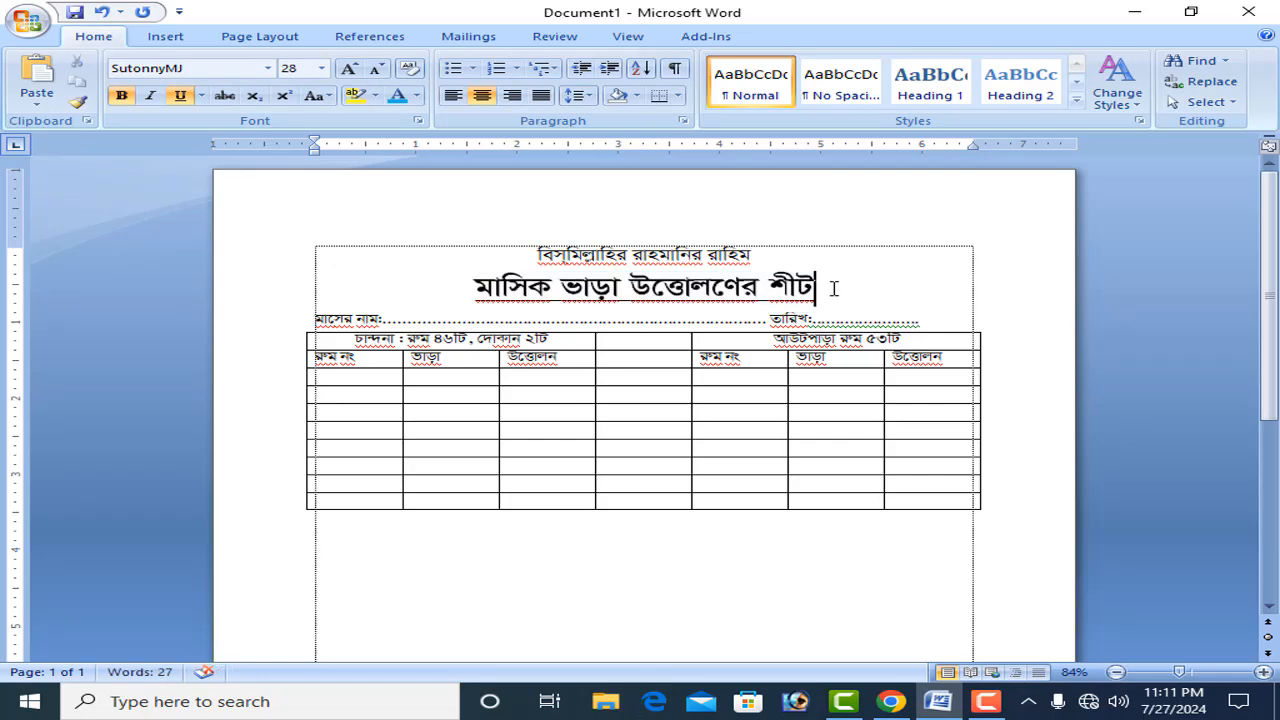
key(Return)
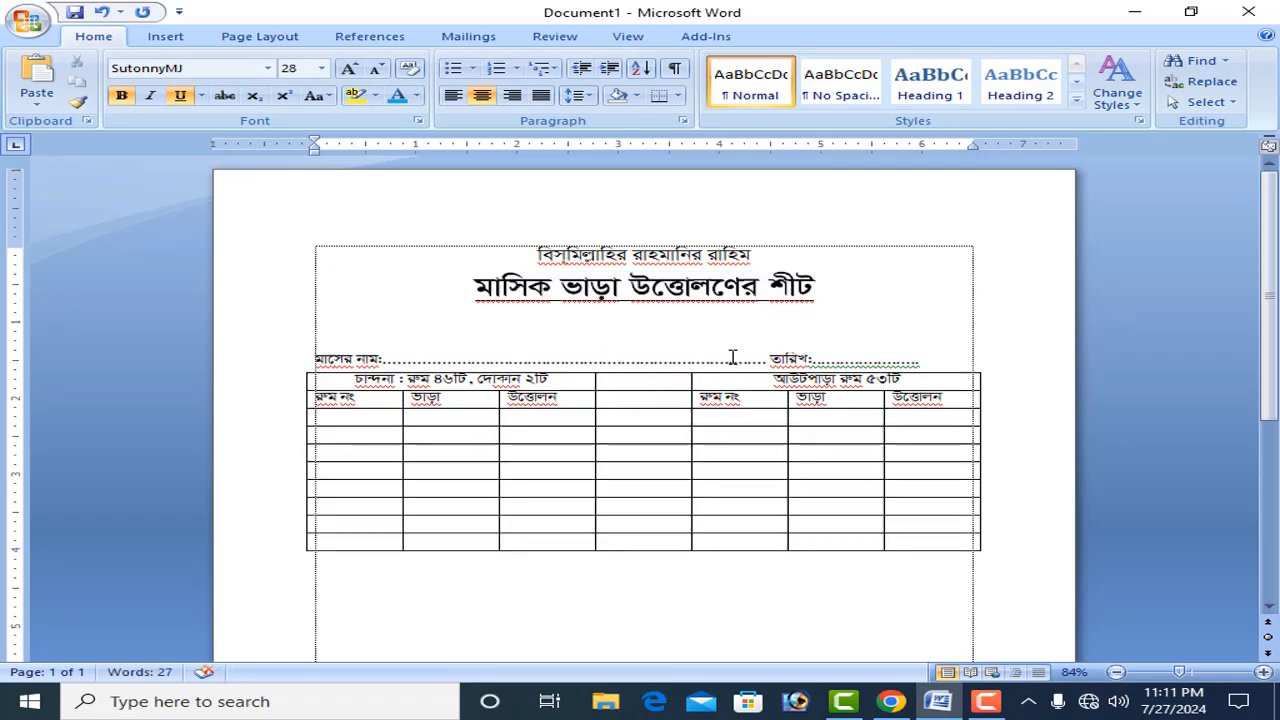
click(376, 69)
click(376, 69)
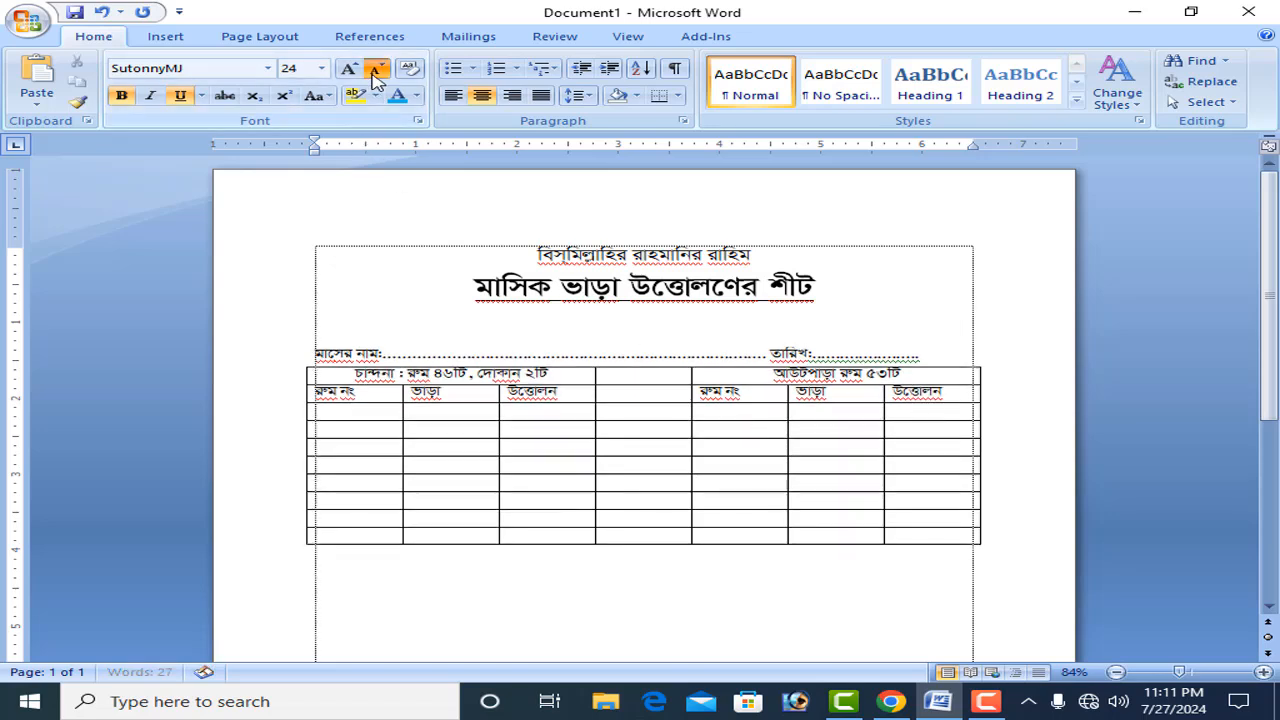
click(376, 69)
click(376, 69)
click(376, 69)
click(376, 70)
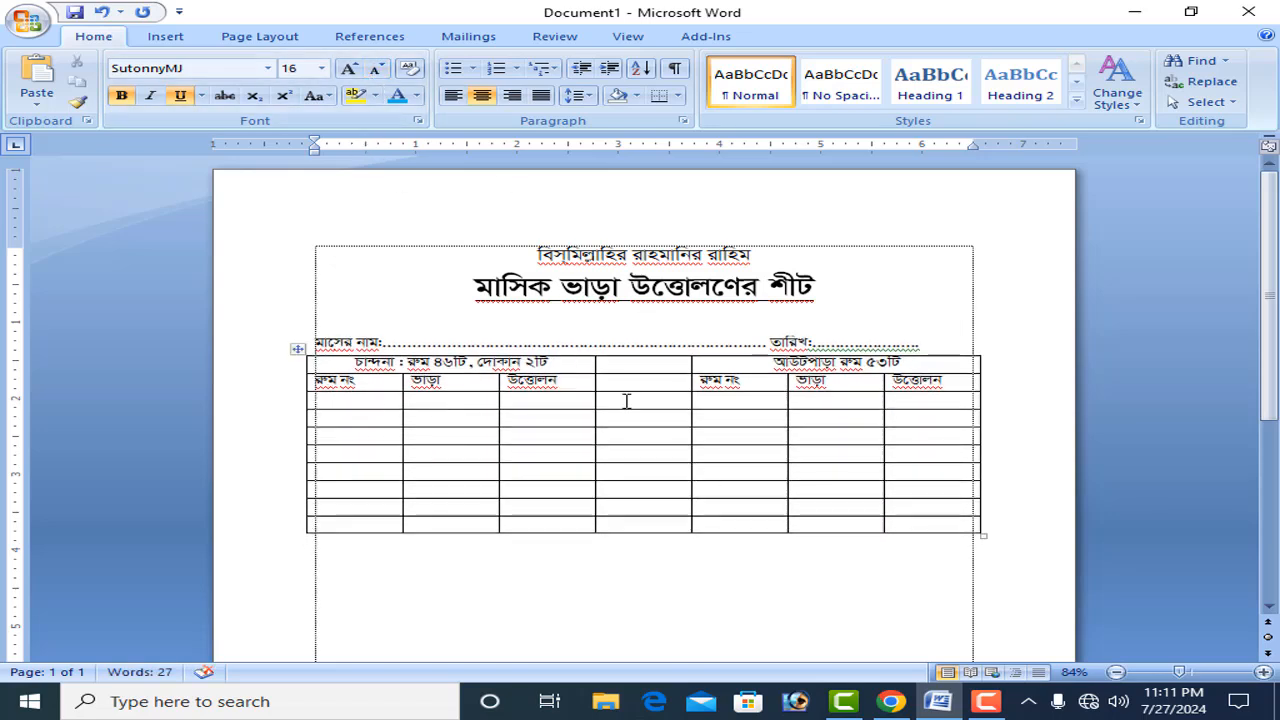
- Insert a blank line between the date line and the table, and select the table's first row
click(935, 346)
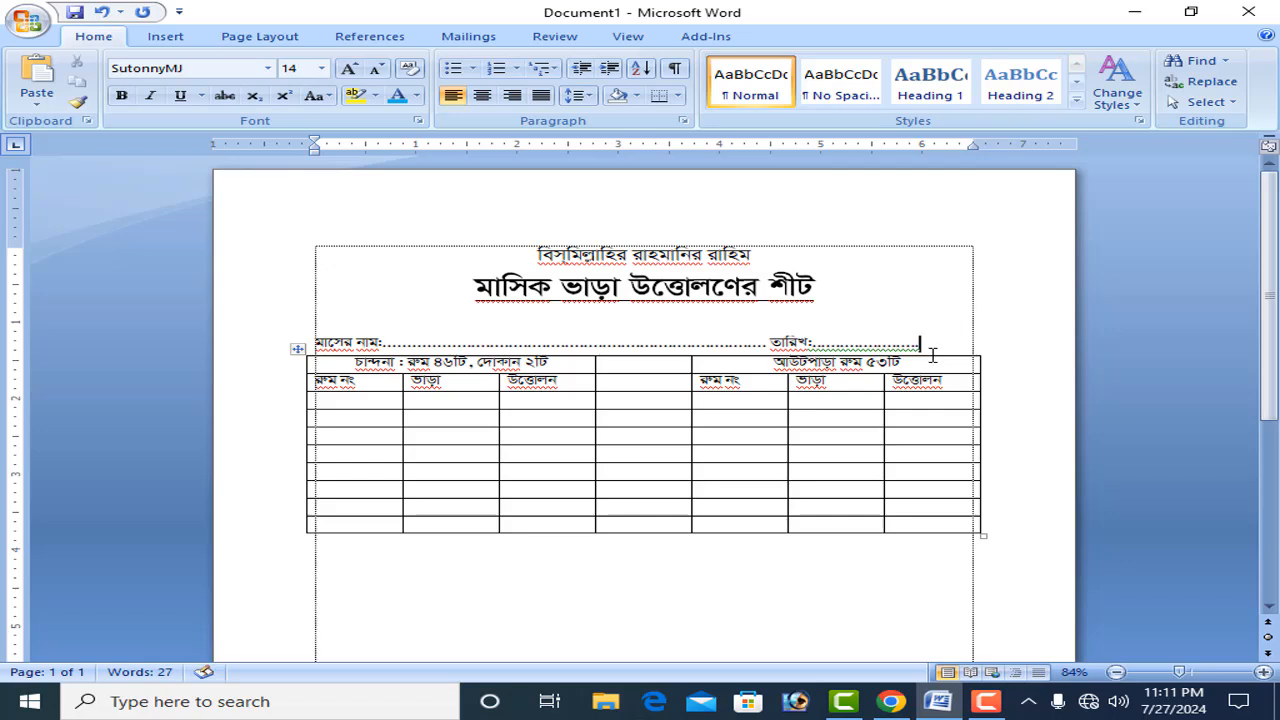
key(Return)
click(272, 388)
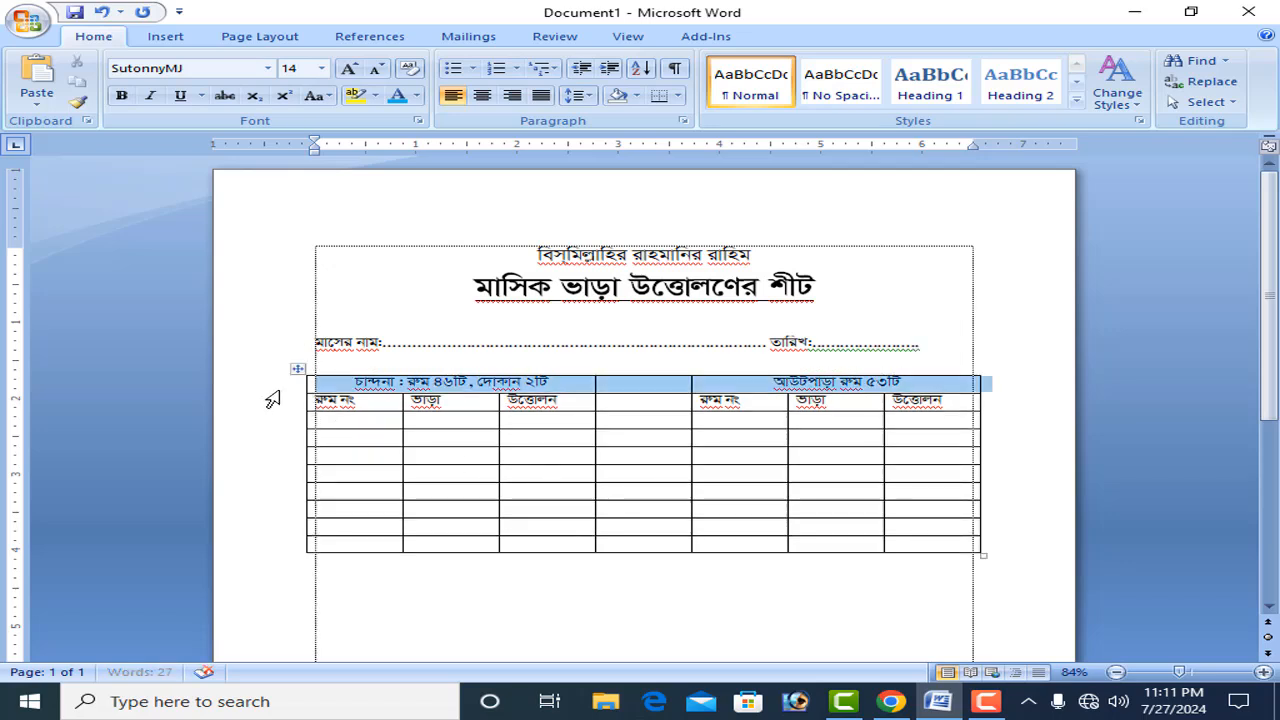
- Format the table's first row, holding the two location headings, in 18 pt bold
click(349, 70)
click(349, 70)
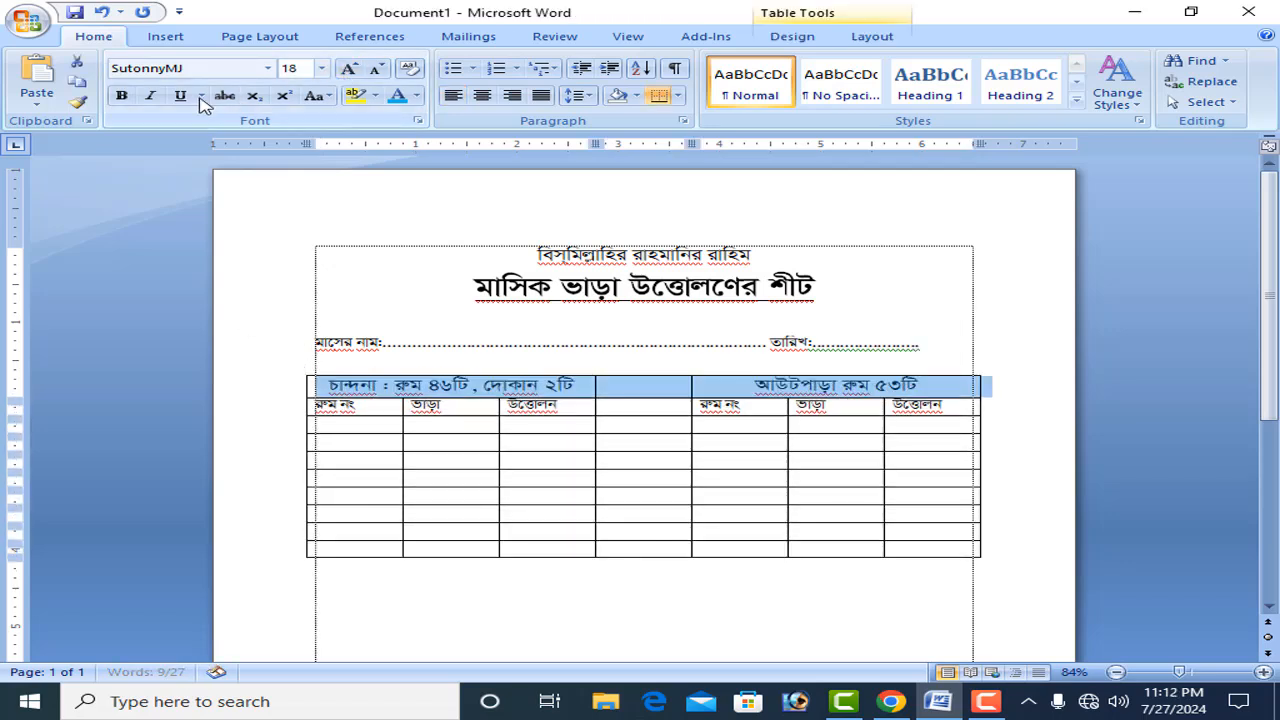
click(121, 95)
click(510, 432)
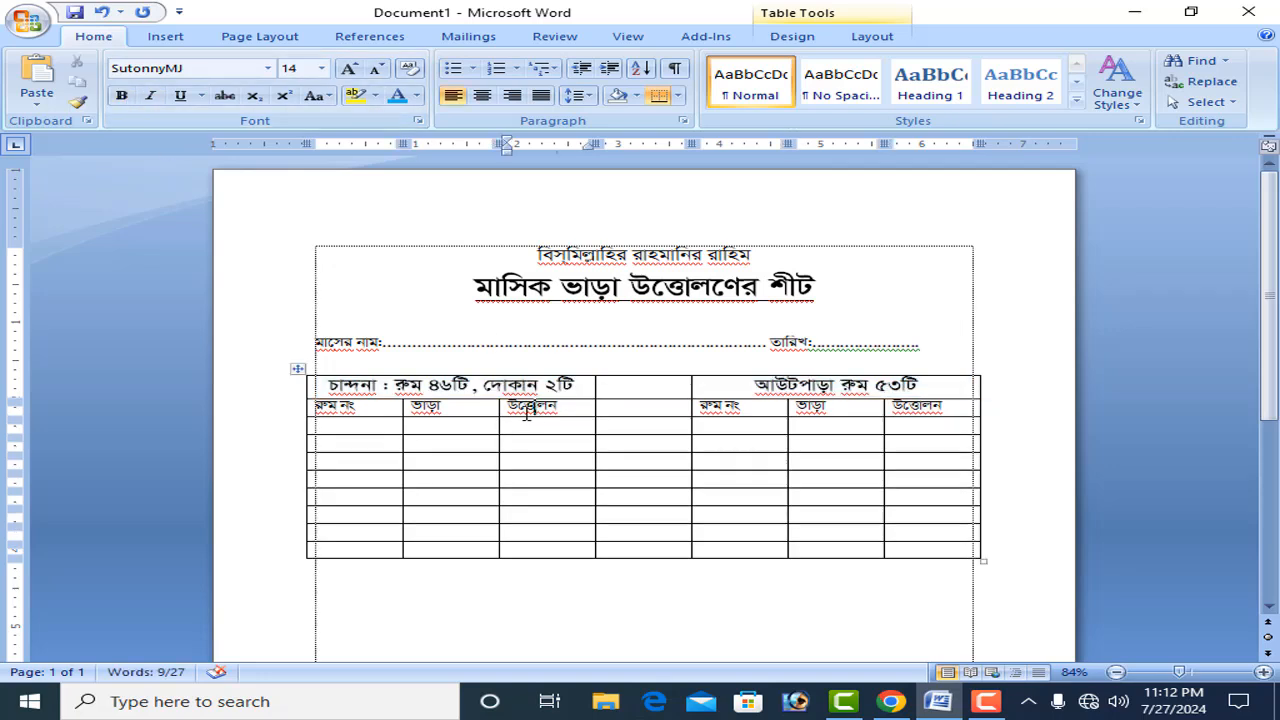
- Centre the column headings in the table's second row
click(272, 407)
click(481, 95)
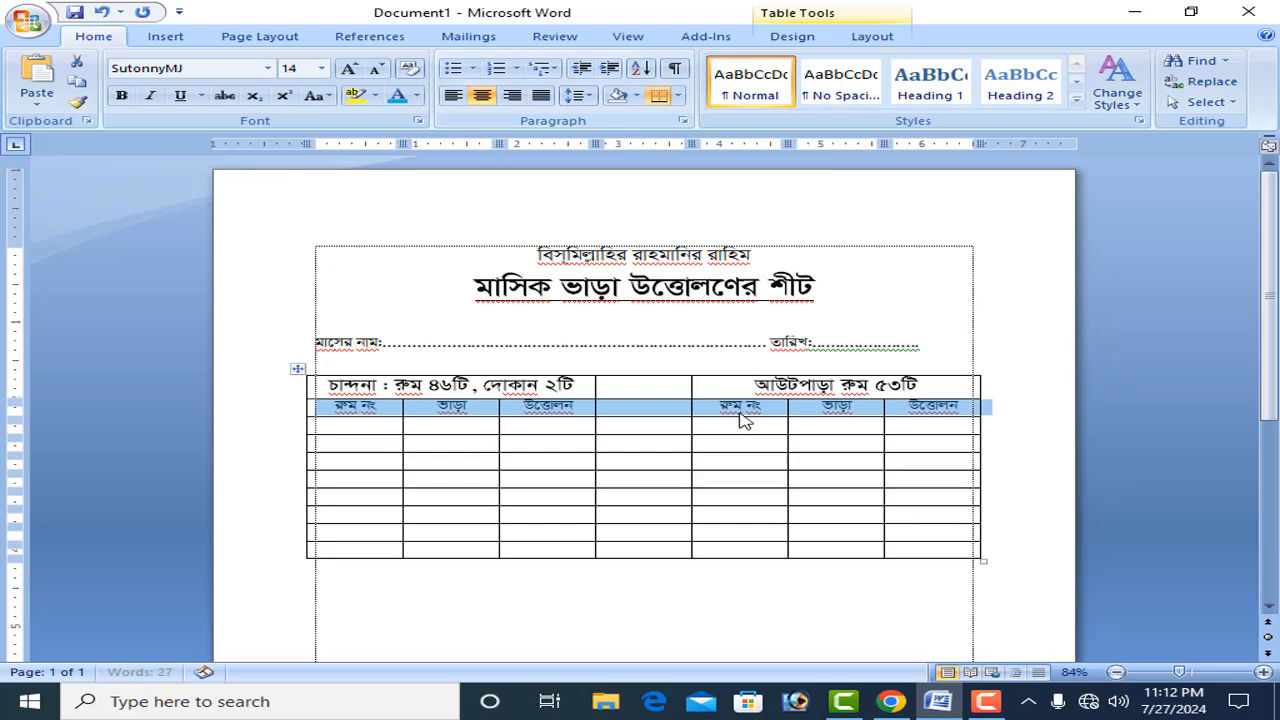
click(742, 418)
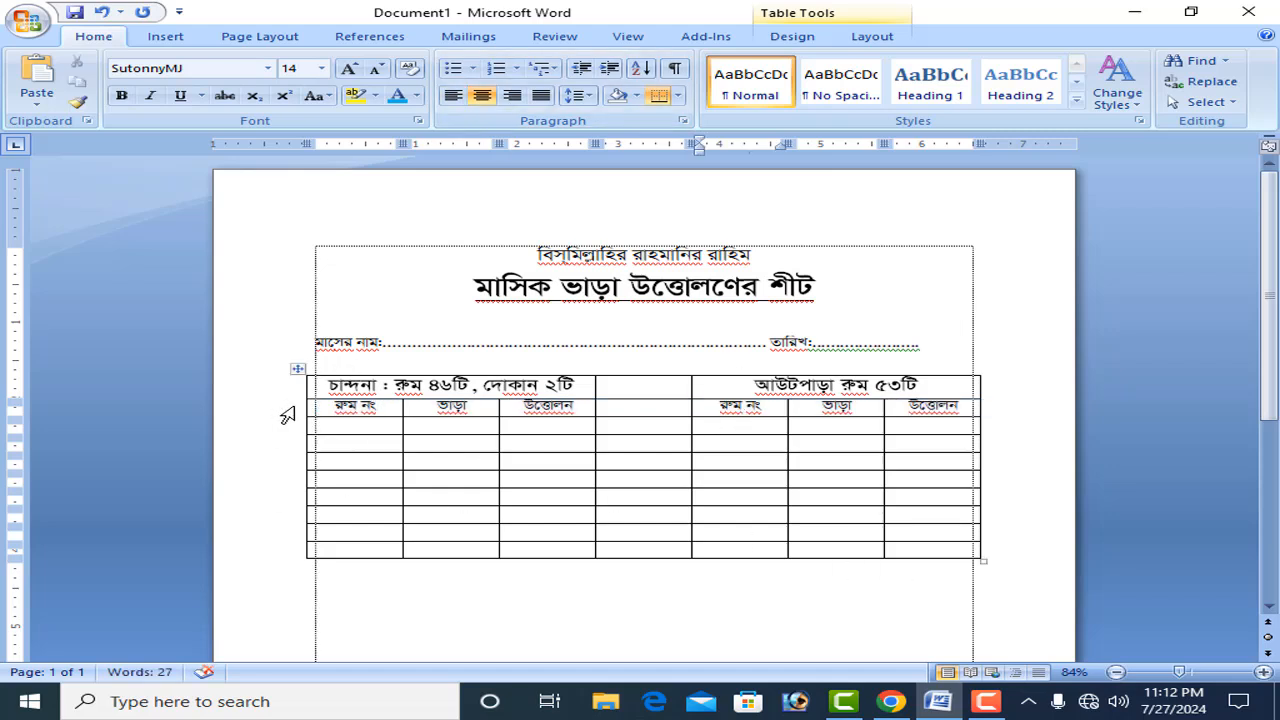
- Append blank rows to the end of the table until it has 27 rows below the column headings
click(914, 549)
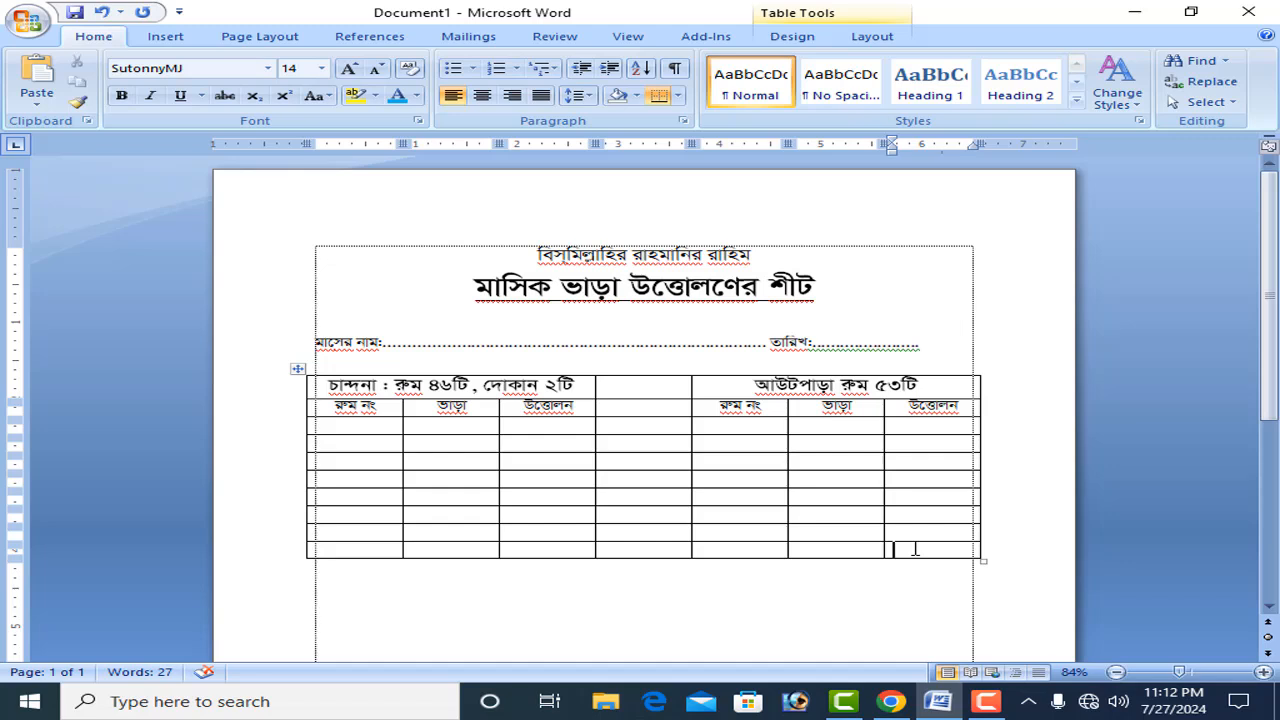
key(Tab)
key(Tab)
key(Tab)
key(Tab)
key(Tab)
key(Tab)
key(Tab)
key(Tab)
key(Tab)
key(Tab)
key(Tab)
key(Tab)
key(Tab)
key(Tab)
key(Tab)
key(Tab)
key(Tab)
key(Tab)
key(Tab)
key(Tab)
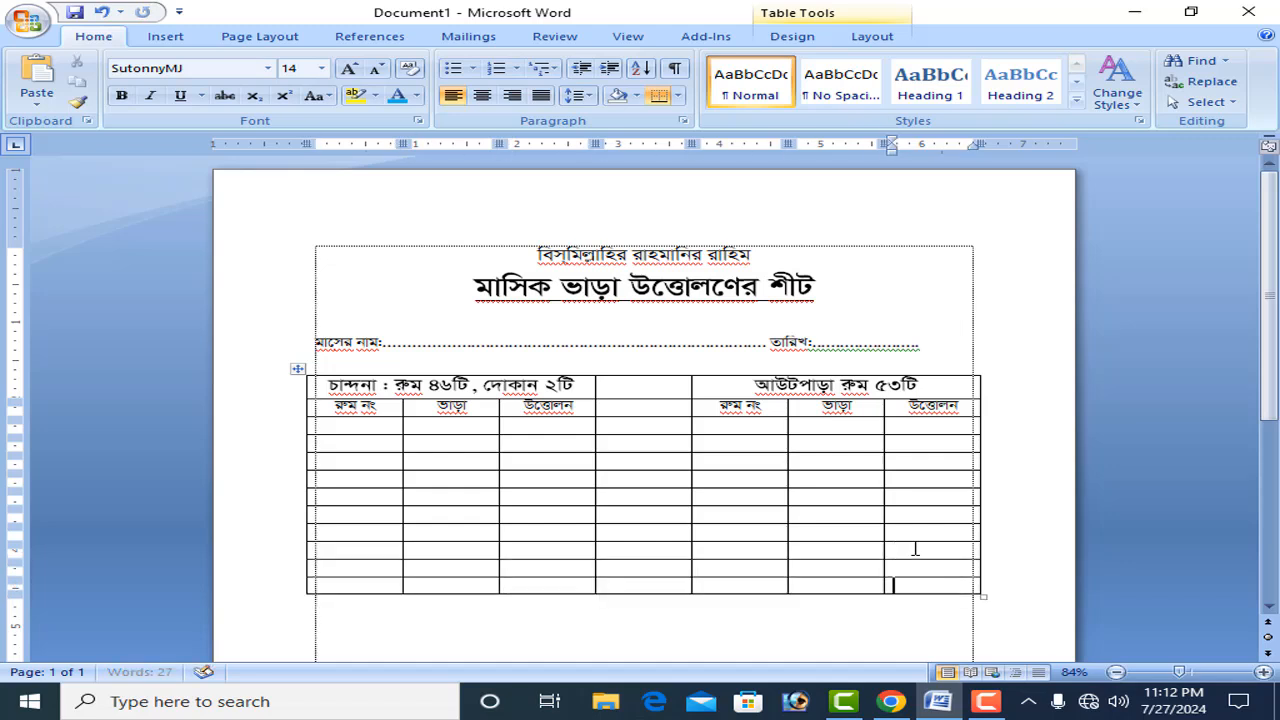
key(Tab)
key(Tab)
key(Tab)
key(Tab)
key(Tab)
key(Tab)
key(Tab)
key(Tab)
key(Tab)
key(Tab)
key(Tab)
key(Tab)
key(Tab)
key(Tab)
key(Tab)
key(Tab)
key(Tab)
key(Tab)
key(Tab)
key(Tab)
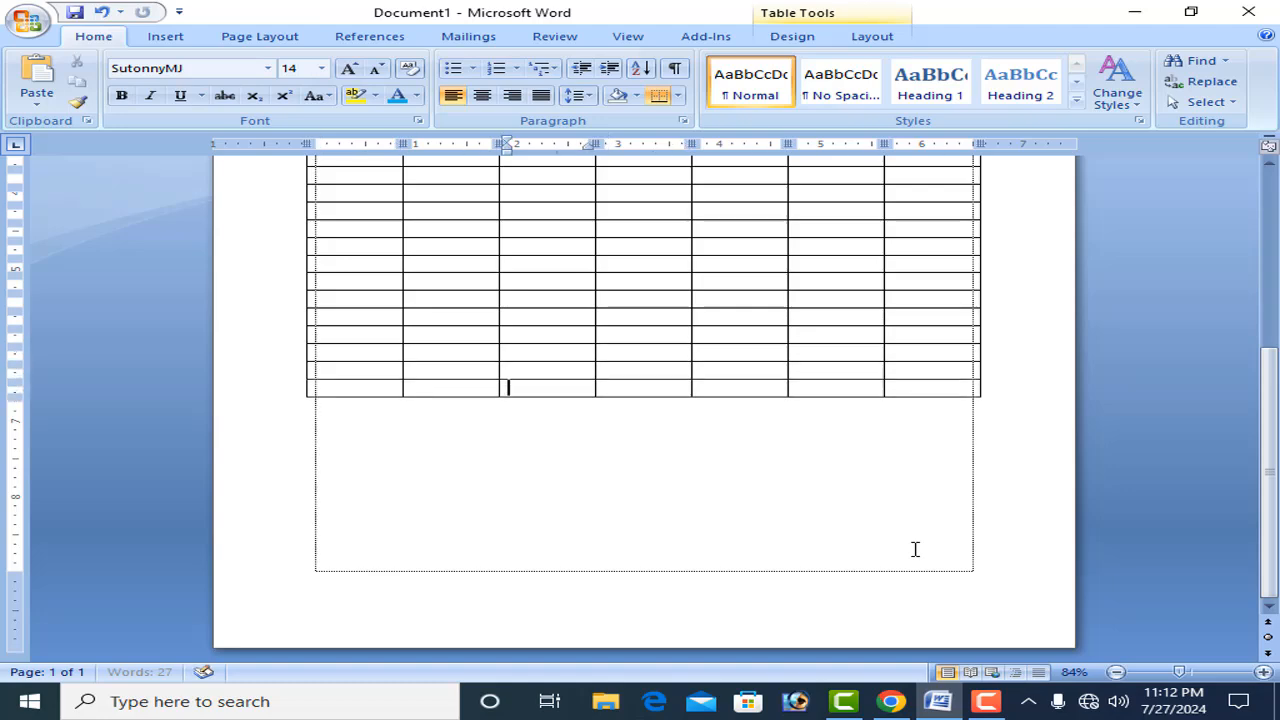
key(Tab)
key(Tab)
key(Tab)
key(Tab)
key(Tab)
key(Tab)
key(Tab)
key(Tab)
key(Tab)
key(Tab)
key(Tab)
key(Tab)
key(Tab)
key(Tab)
key(Tab)
key(Tab)
key(Tab)
key(Tab)
key(Tab)
key(Tab)
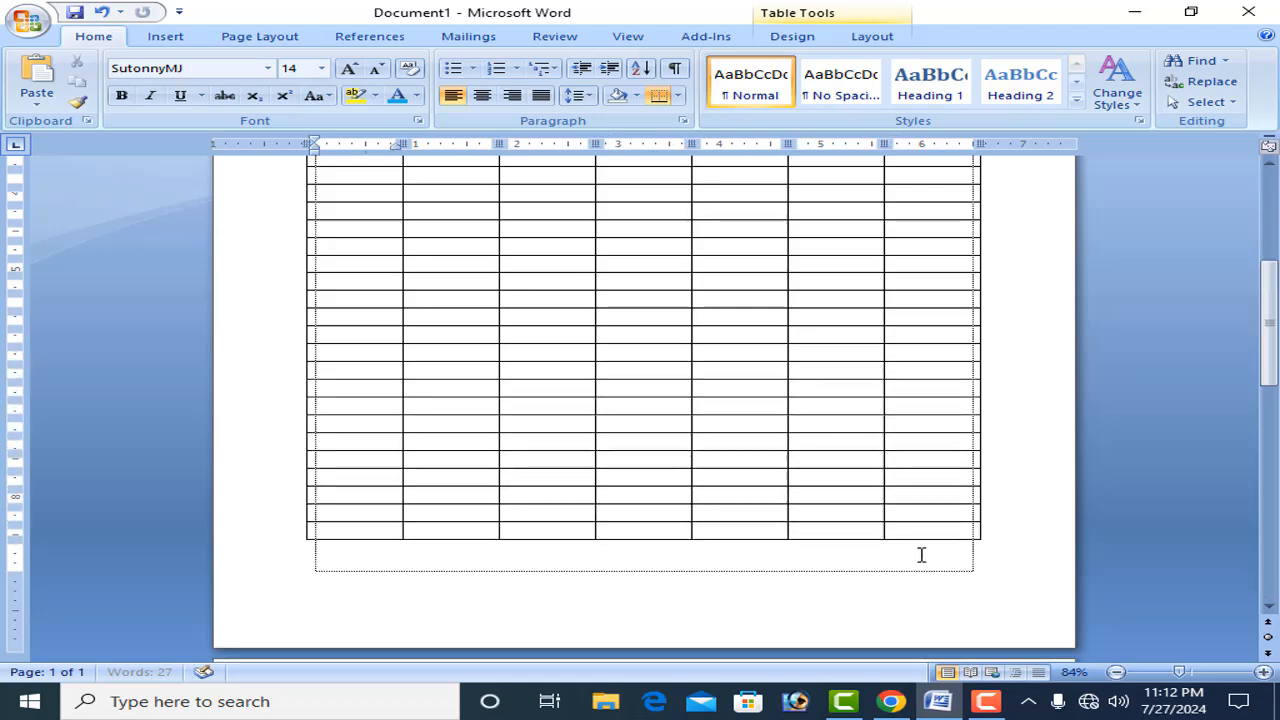
scroll(886, 566, up, 6)
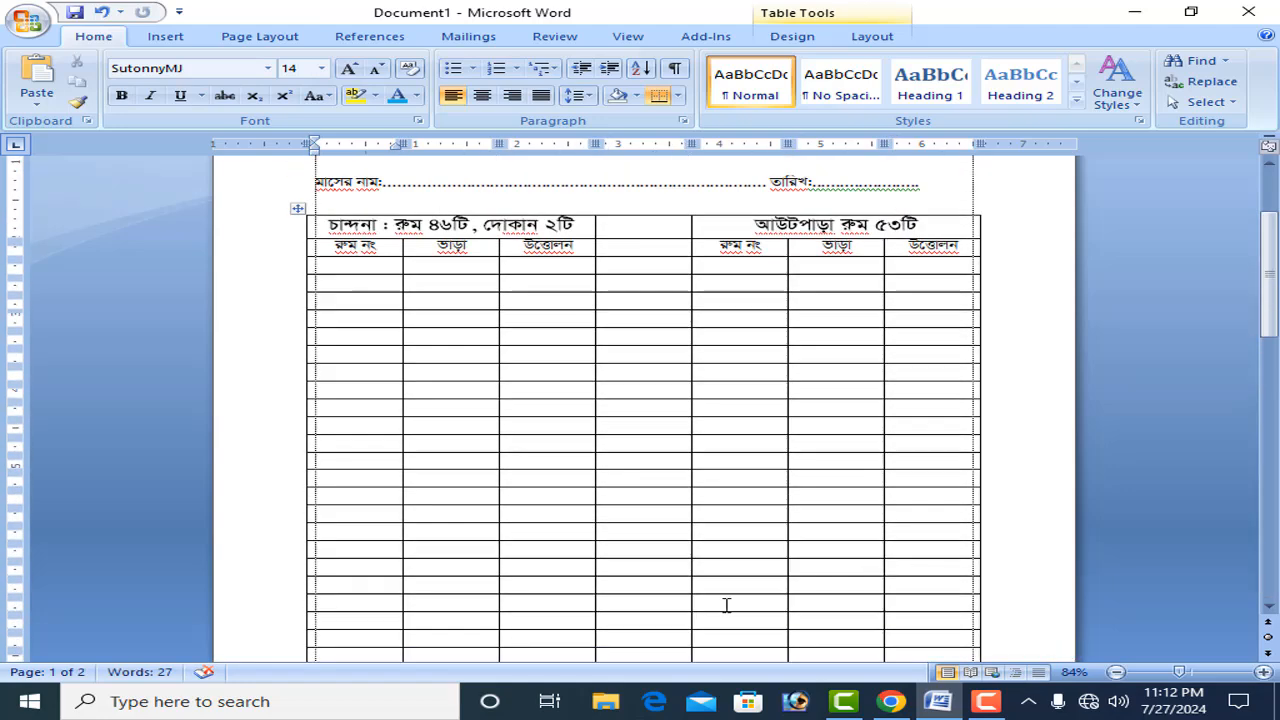
scroll(573, 584, up, 1)
- Narrow the empty middle column and merge all its cells into one blank divider between the two locations
click(603, 266)
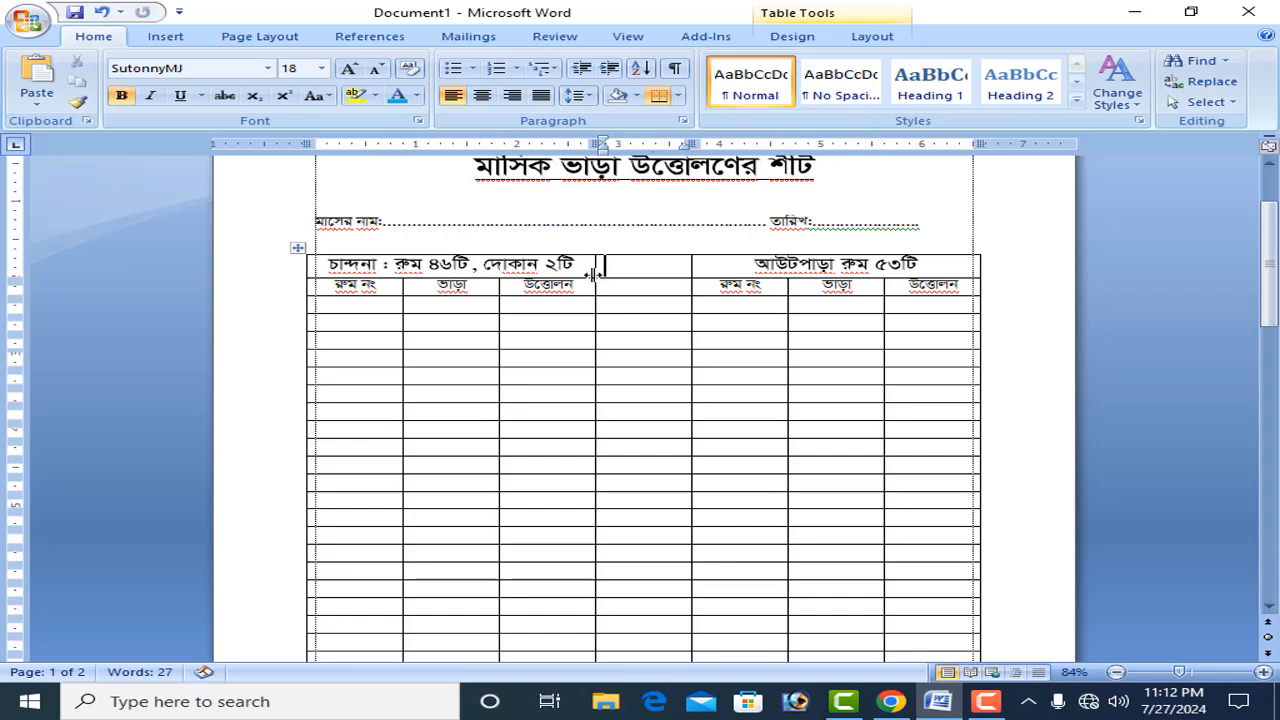
drag(595, 270, 643, 597)
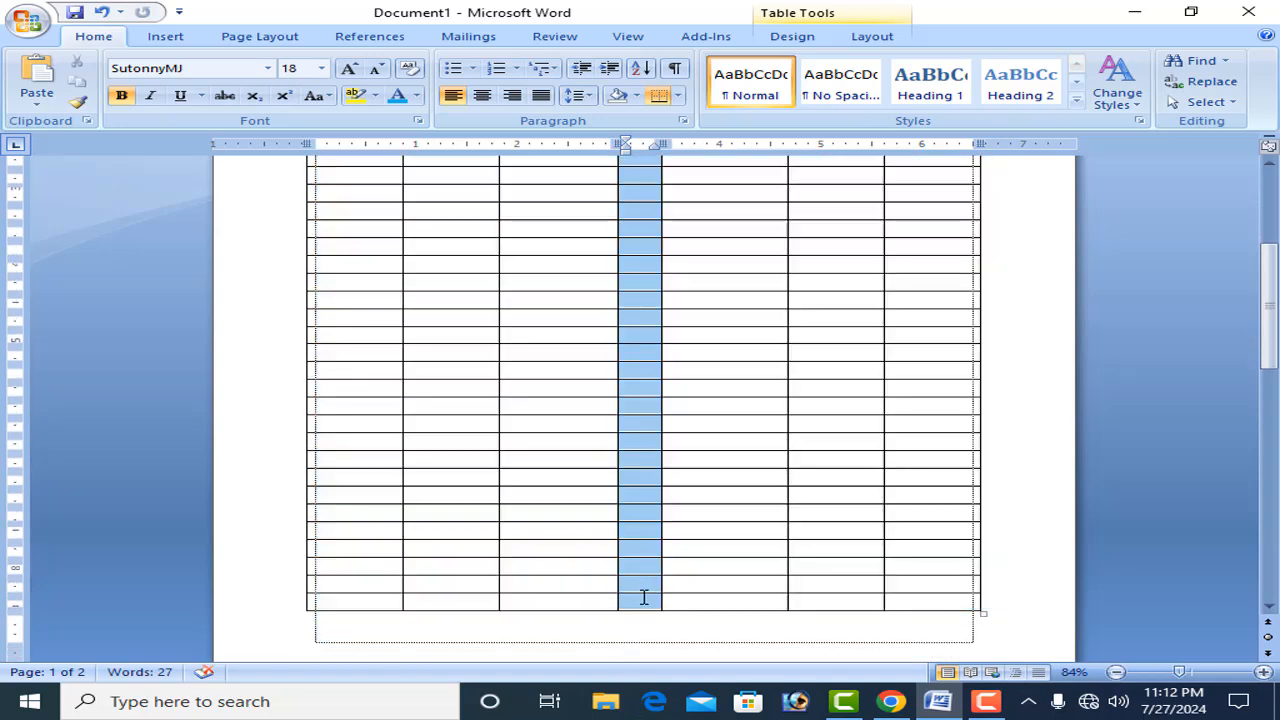
scroll(637, 571, up, 10)
right_click(650, 414)
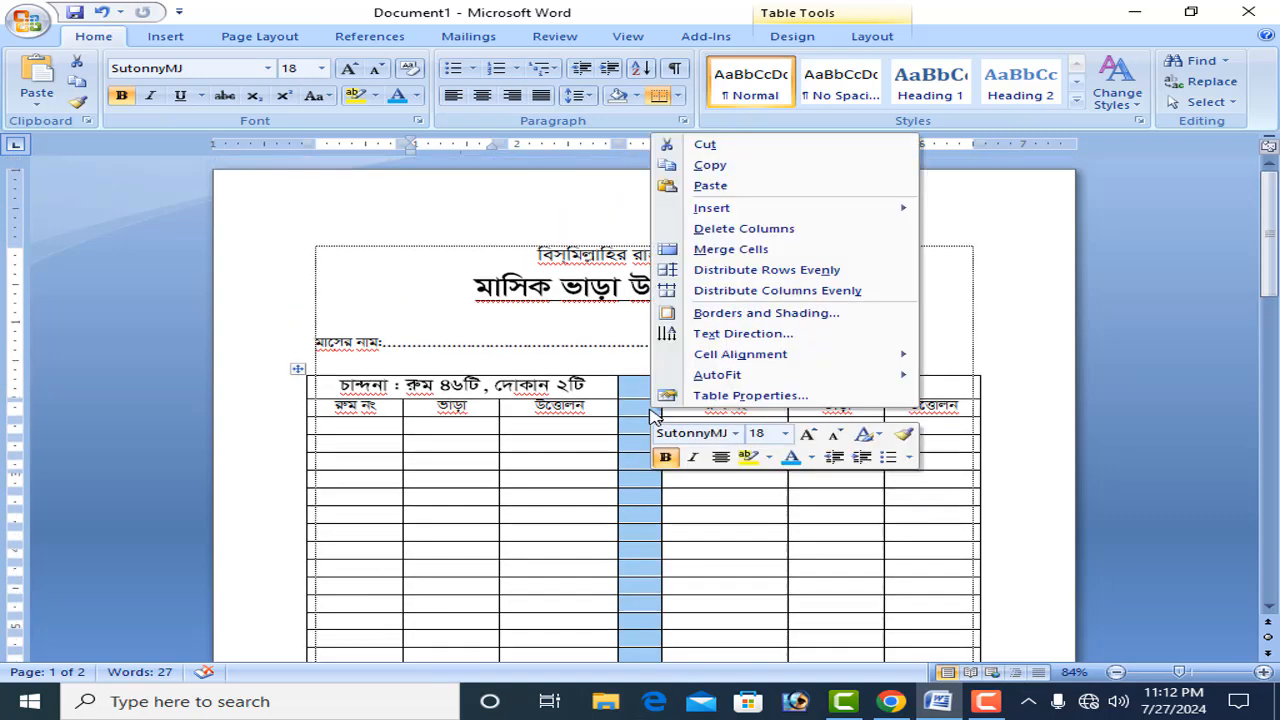
click(762, 250)
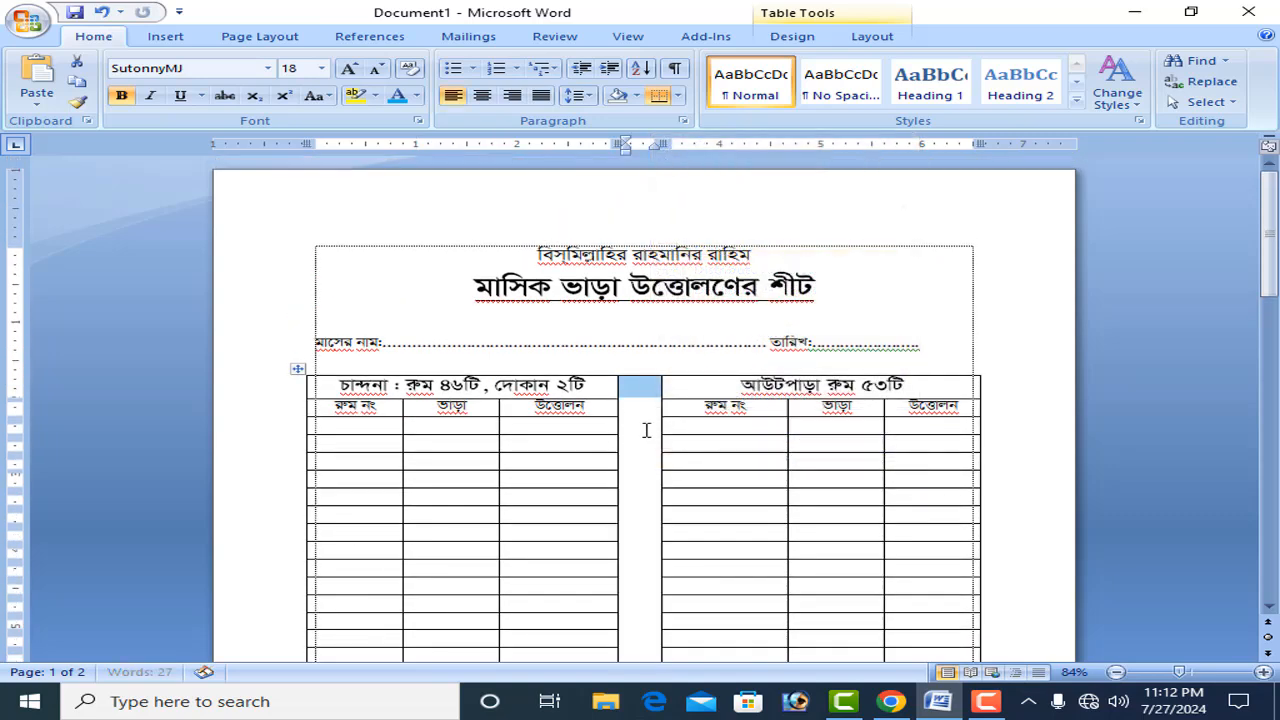
click(694, 423)
scroll(597, 446, down, 3)
scroll(590, 465, up, 3)
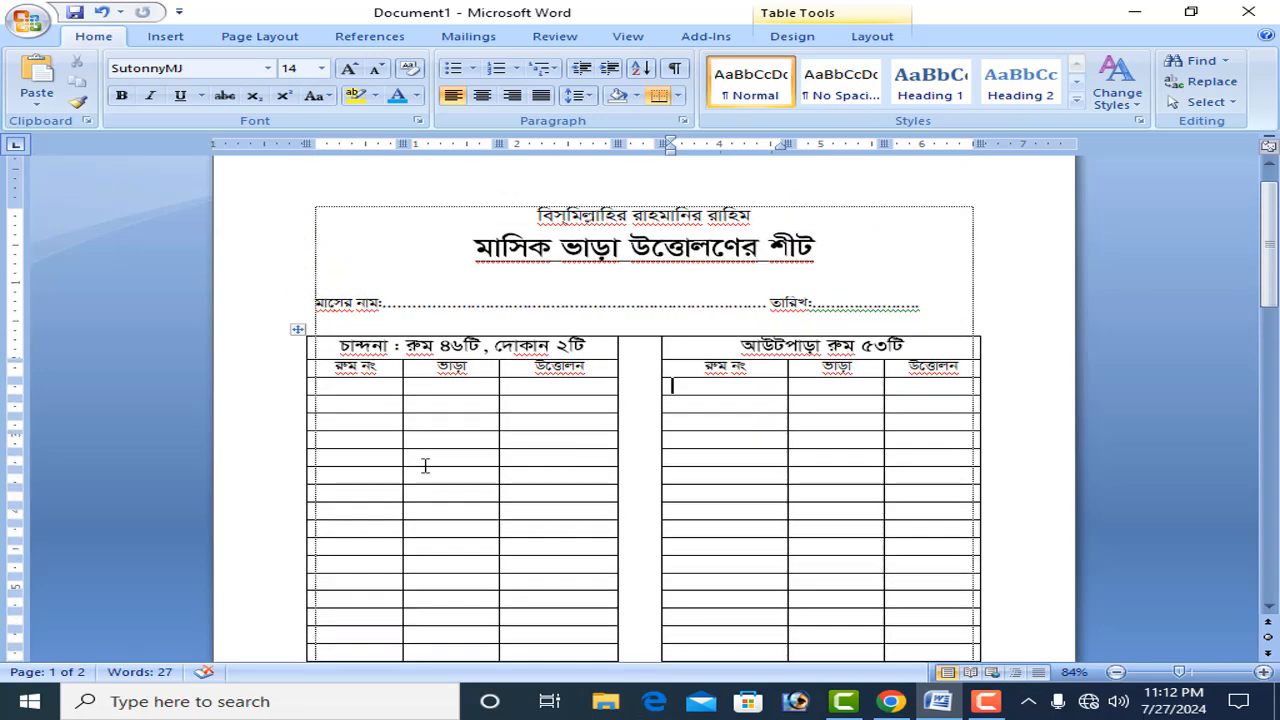
- Number all blank cells under "রুম নং" in the চান্দনা block using the "1." number format
click(383, 386)
scroll(375, 395, down, 3)
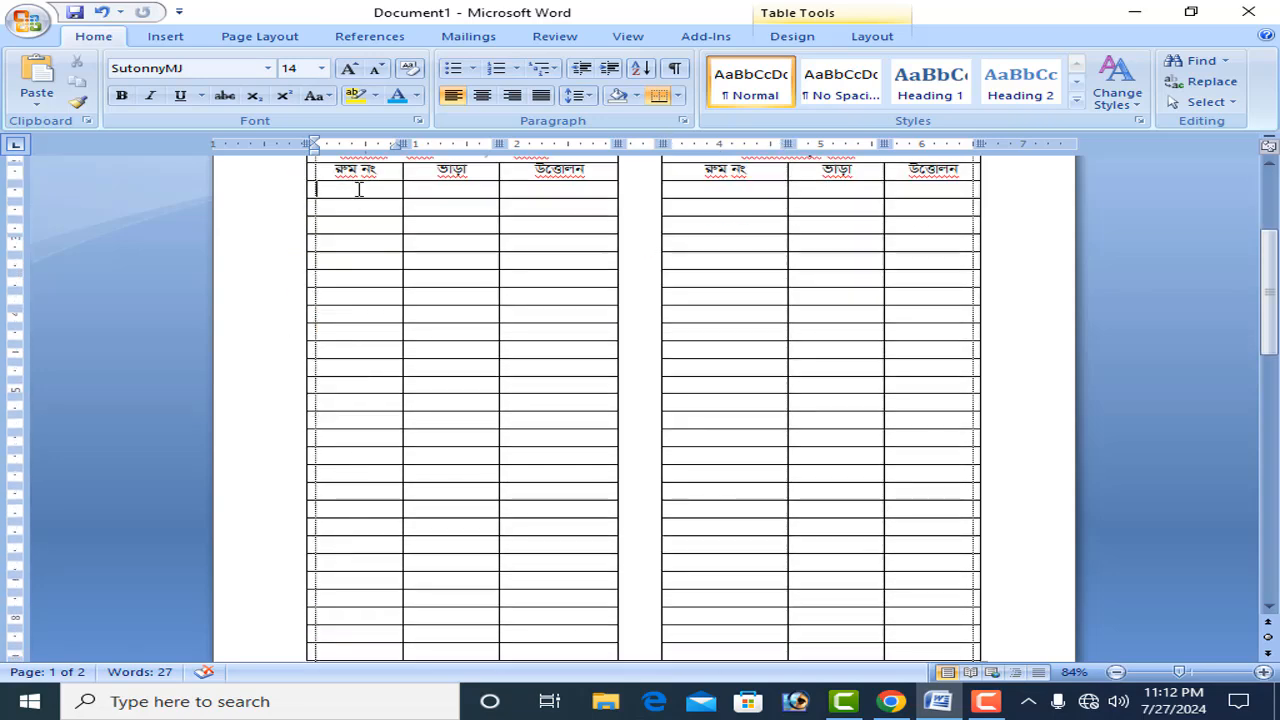
drag(359, 189, 380, 545)
scroll(363, 529, up, 3)
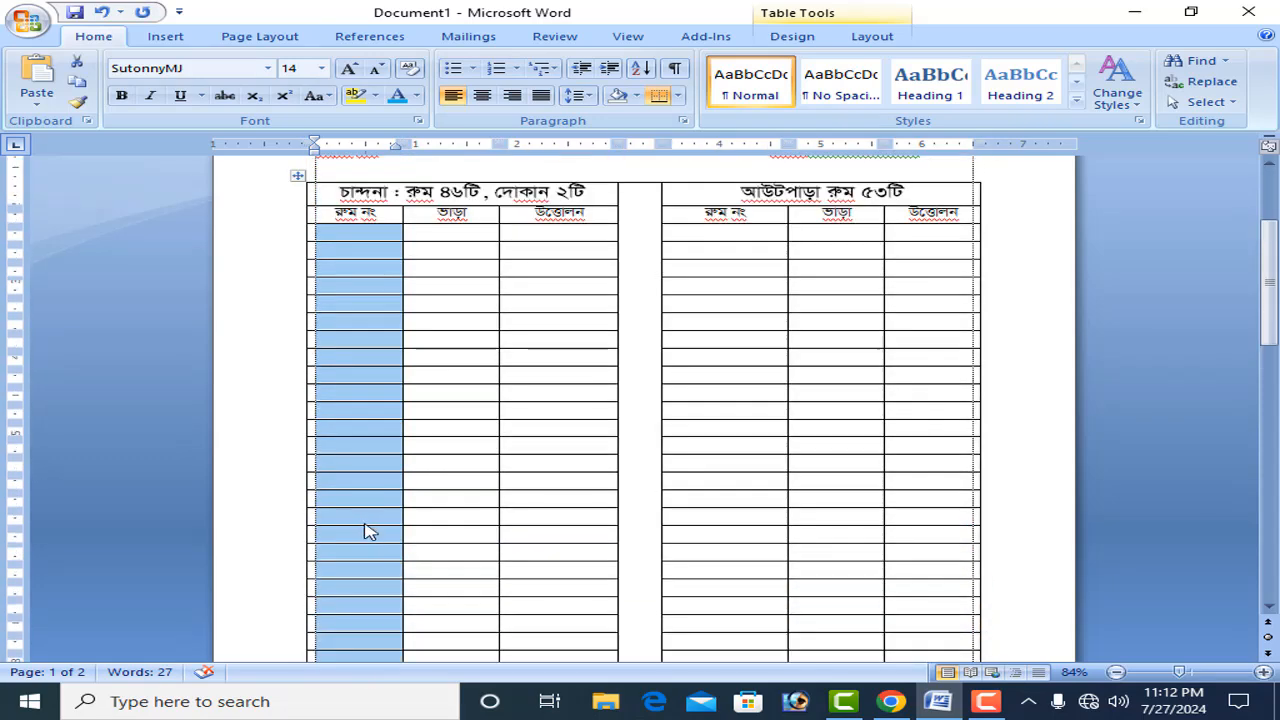
click(516, 70)
click(640, 140)
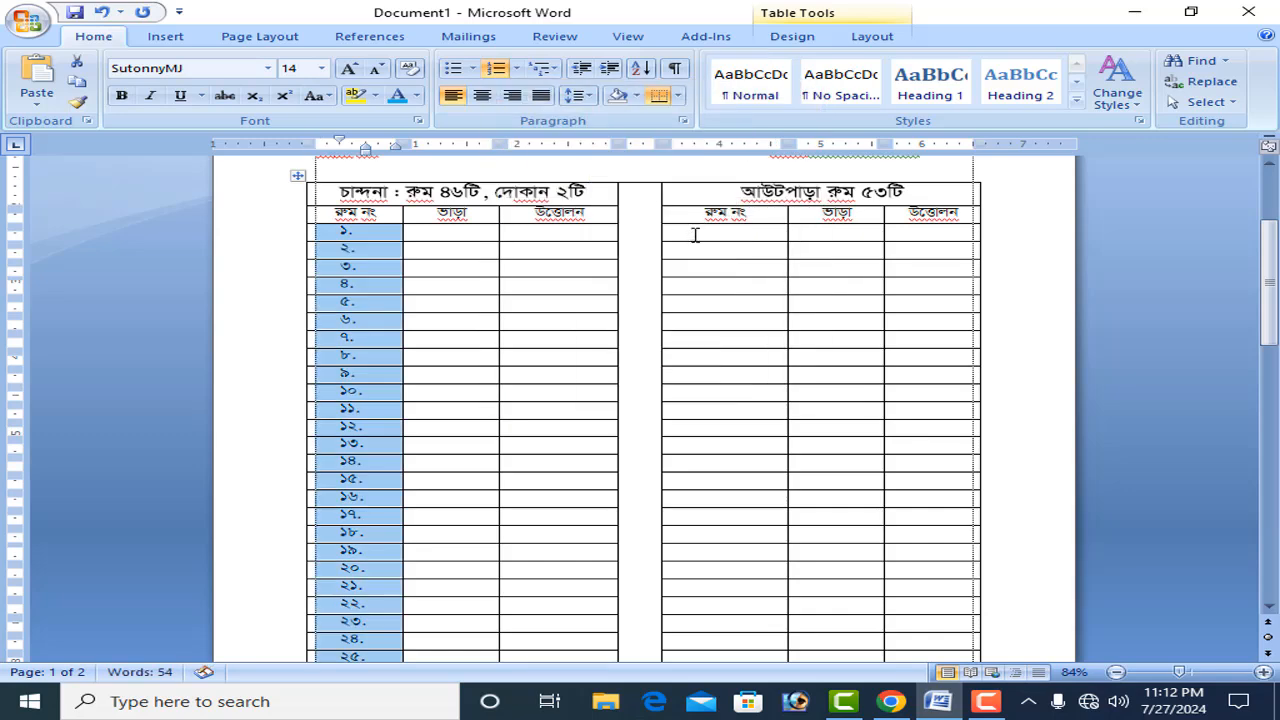
- Number all blank cells under "রুম নং" in the আউটপাড়া block using the "1." number format
drag(706, 238, 731, 543)
click(472, 68)
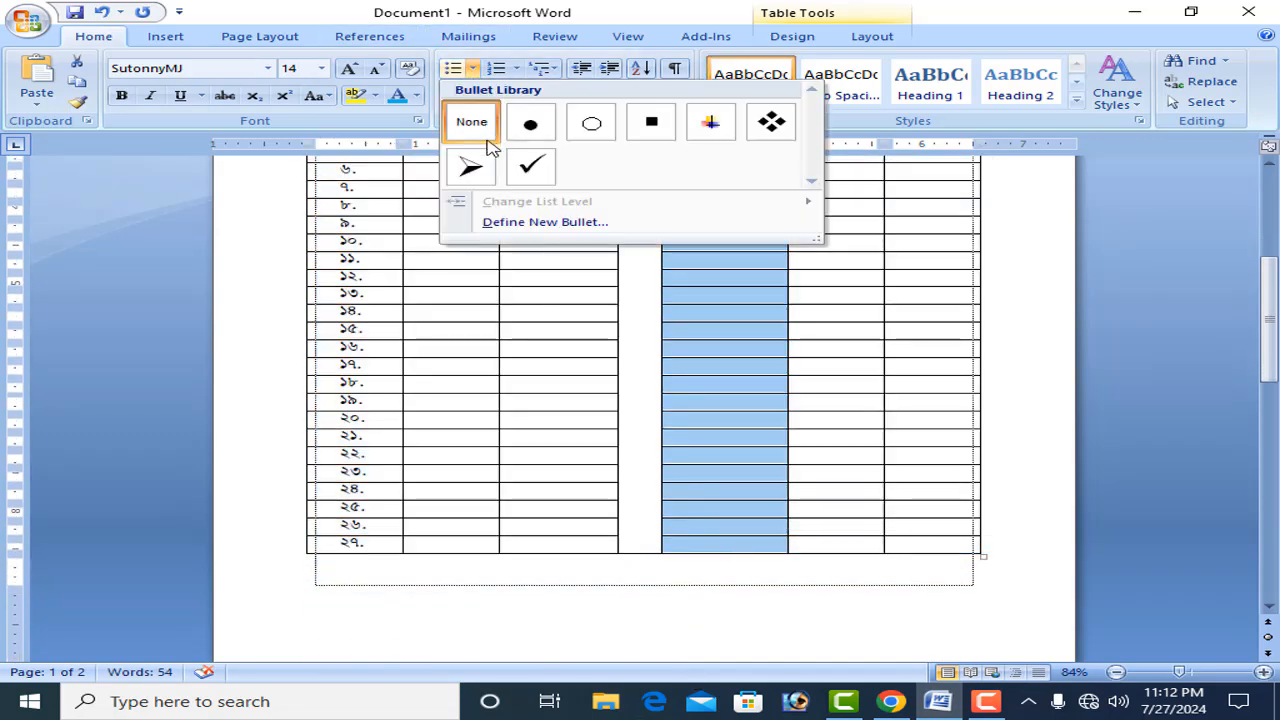
click(516, 70)
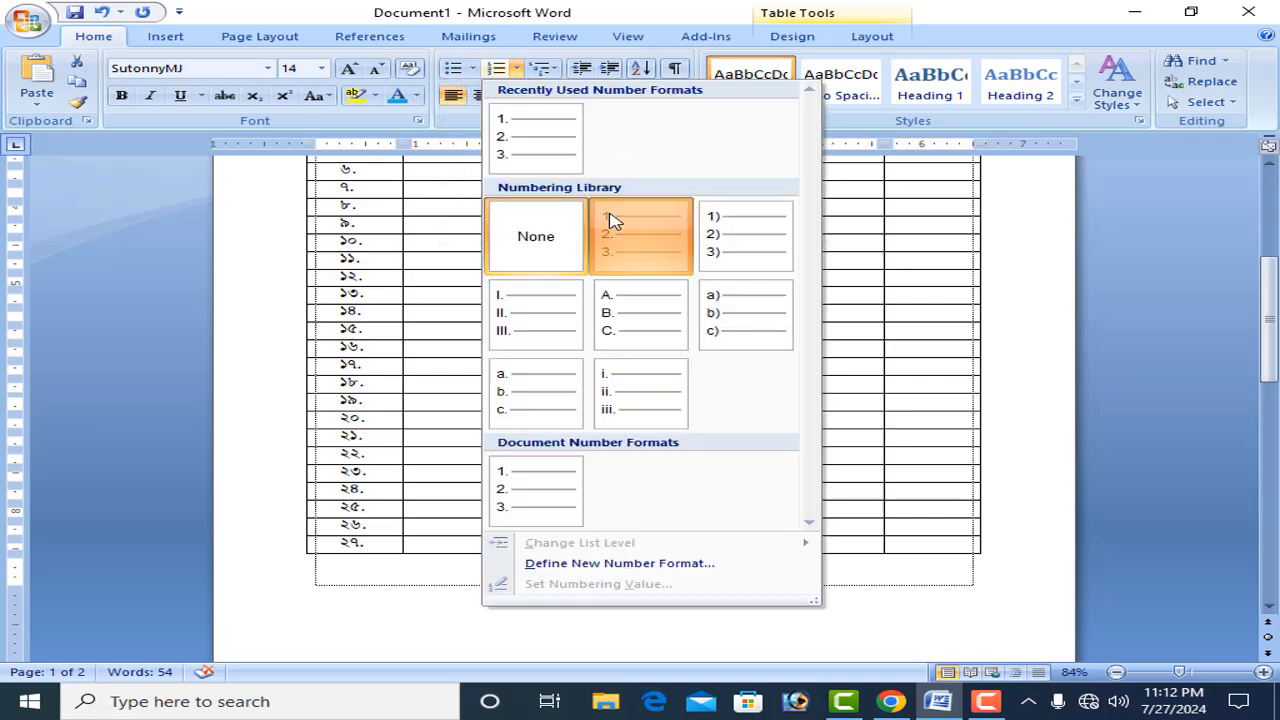
click(613, 222)
- Narrow the "রুম নং" columns of both location blocks, widening the adjoining "ভাড়া" columns
click(780, 228)
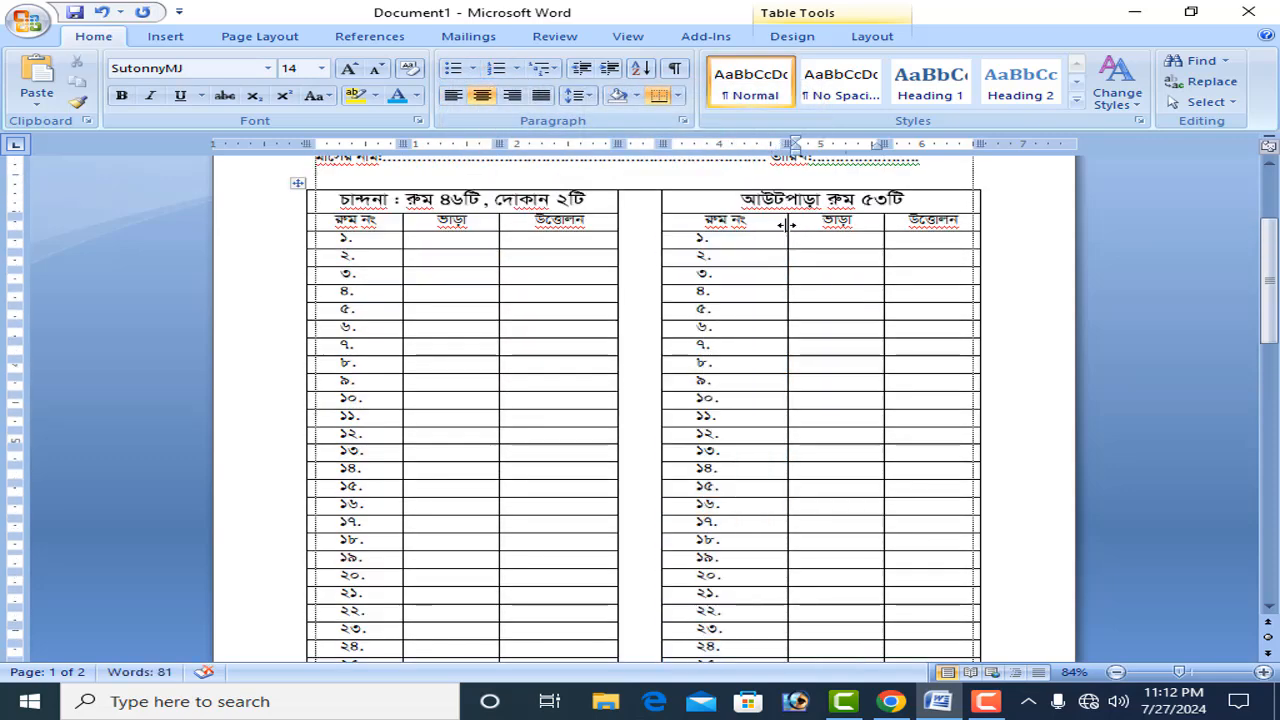
drag(787, 225, 751, 228)
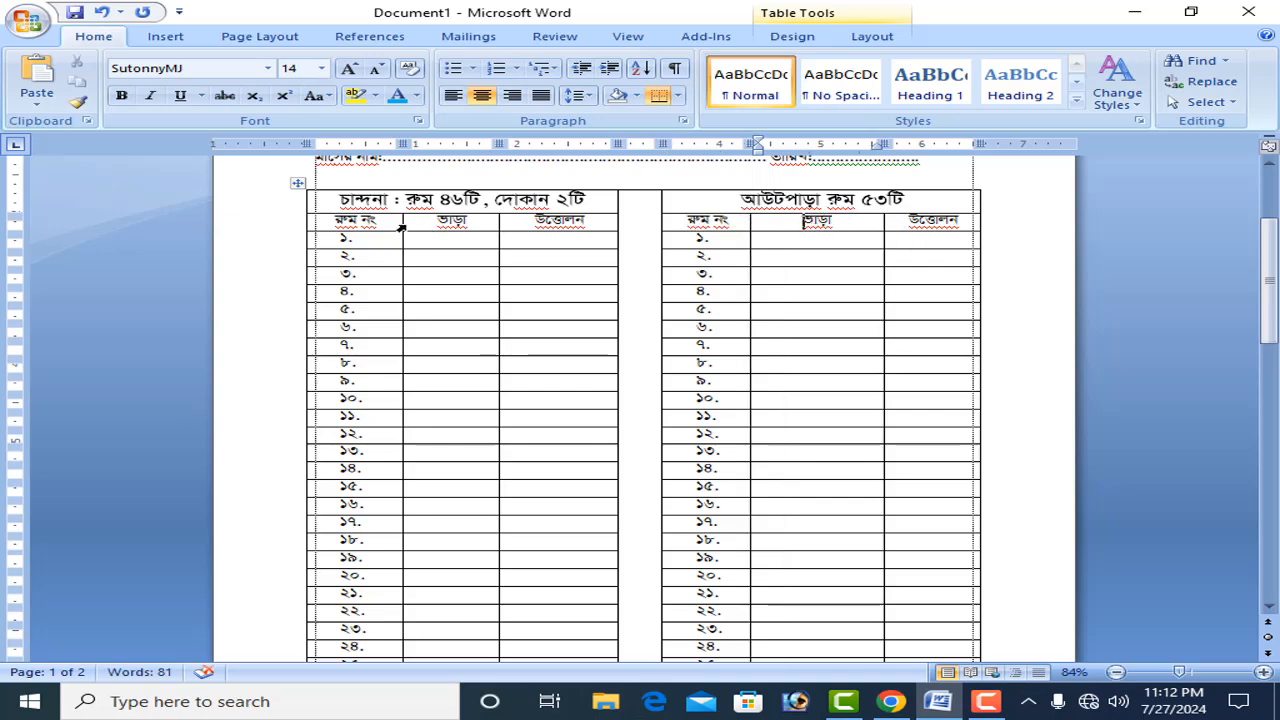
drag(401, 227, 384, 226)
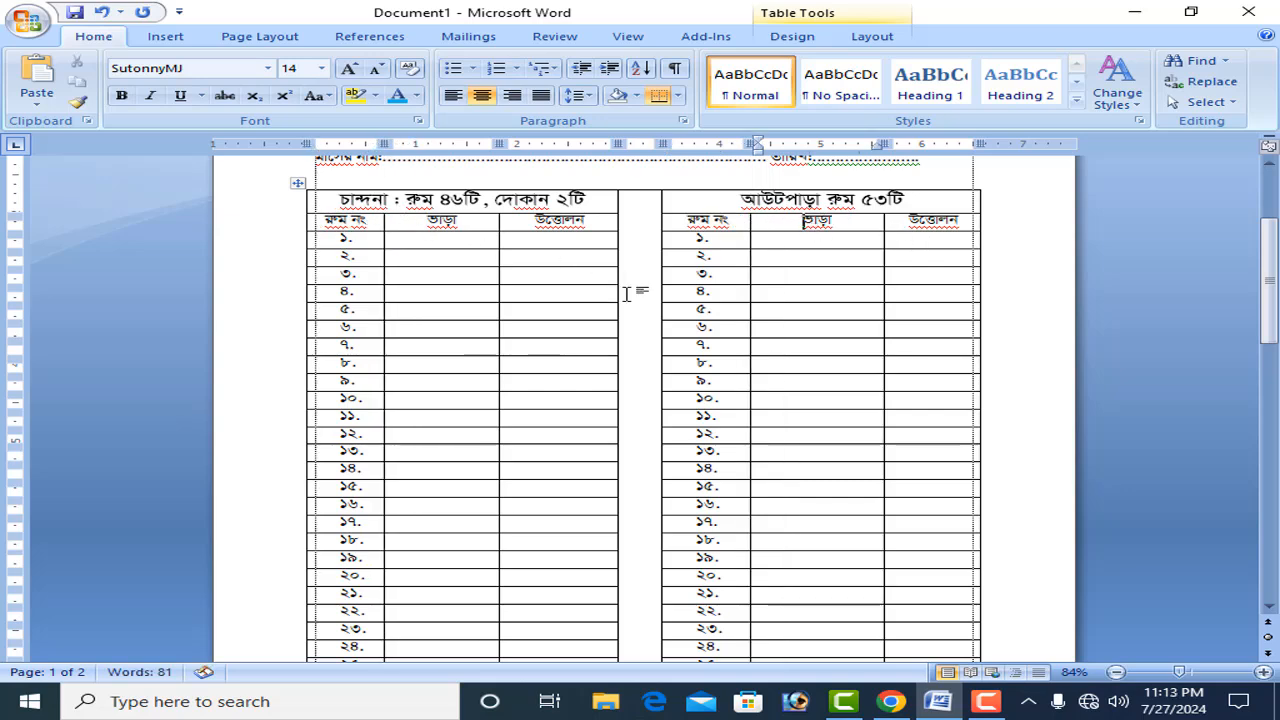
scroll(626, 295, down, 3)
scroll(628, 298, up, 5)
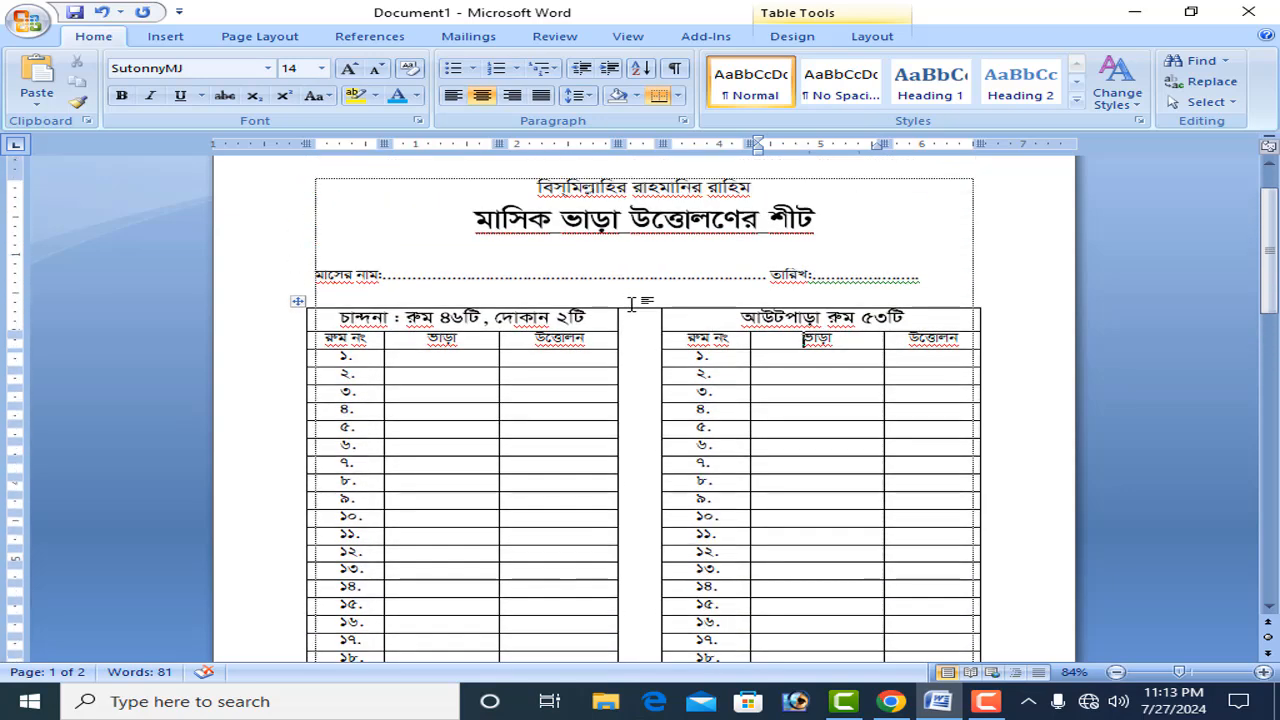
- Enter the rent ২০০০/- for room ১ in the চান্দনা block and copy it
click(460, 360)
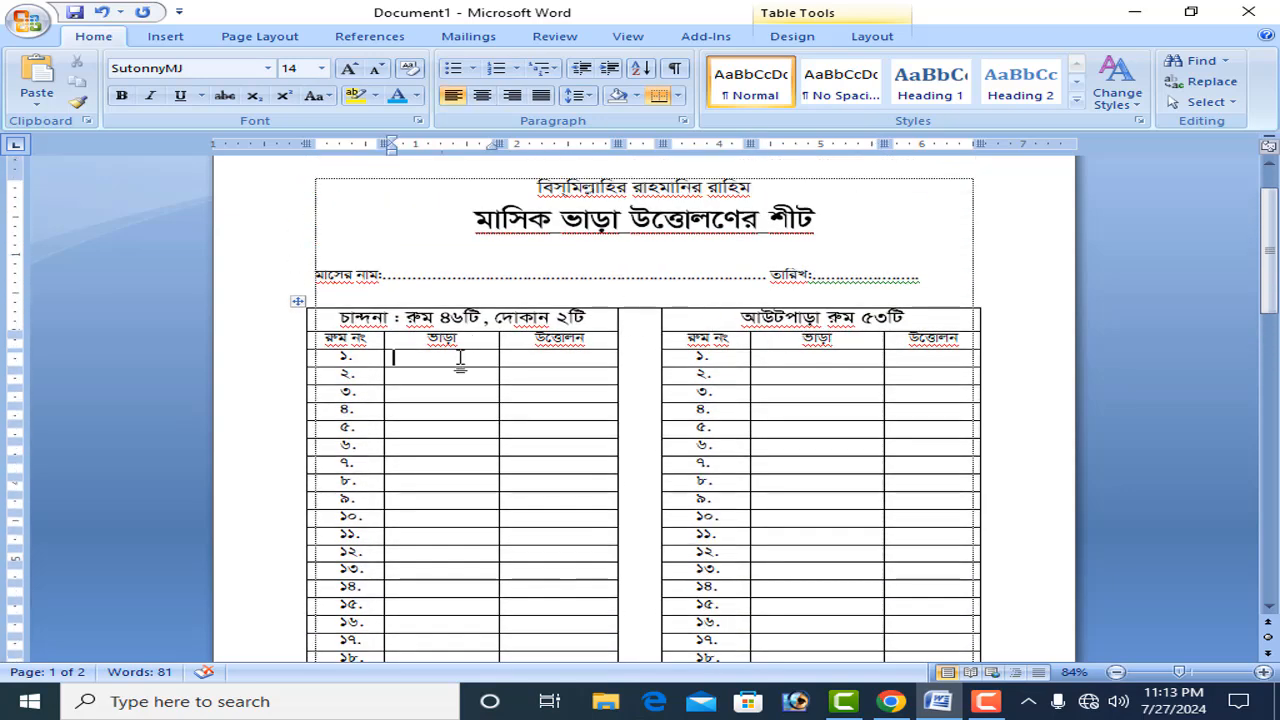
text(2000)
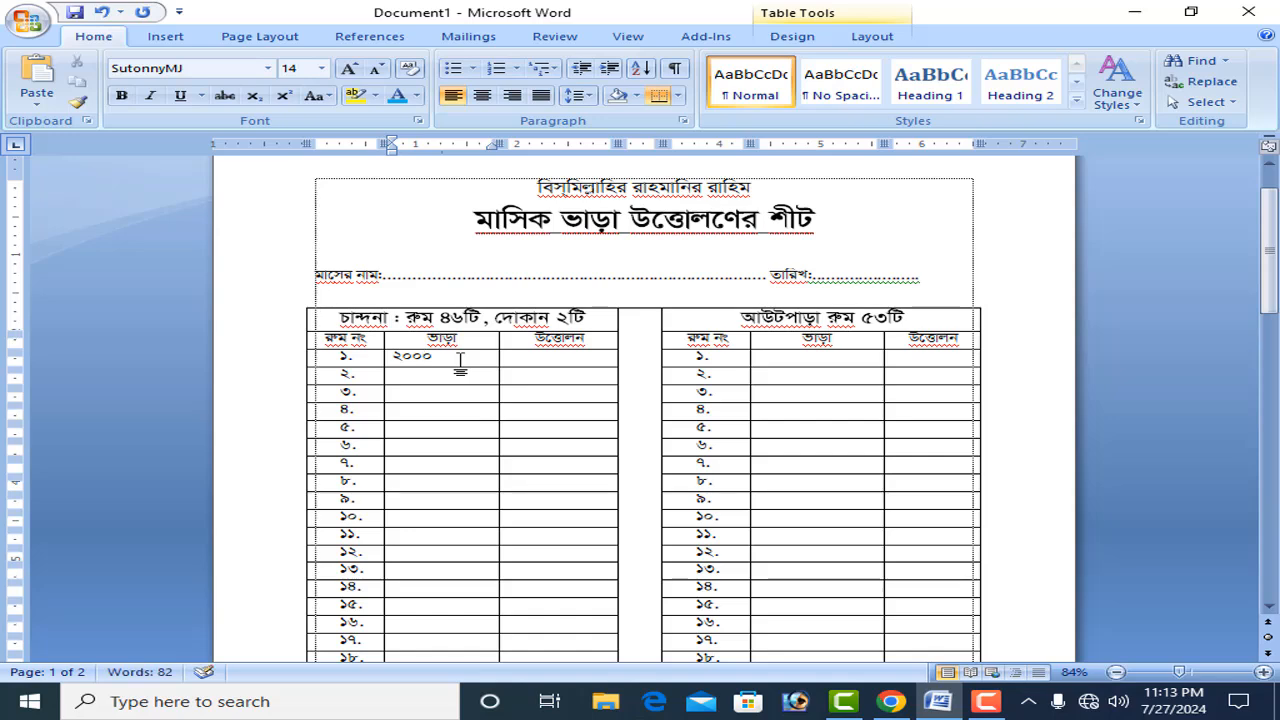
text(/-)
click(393, 354)
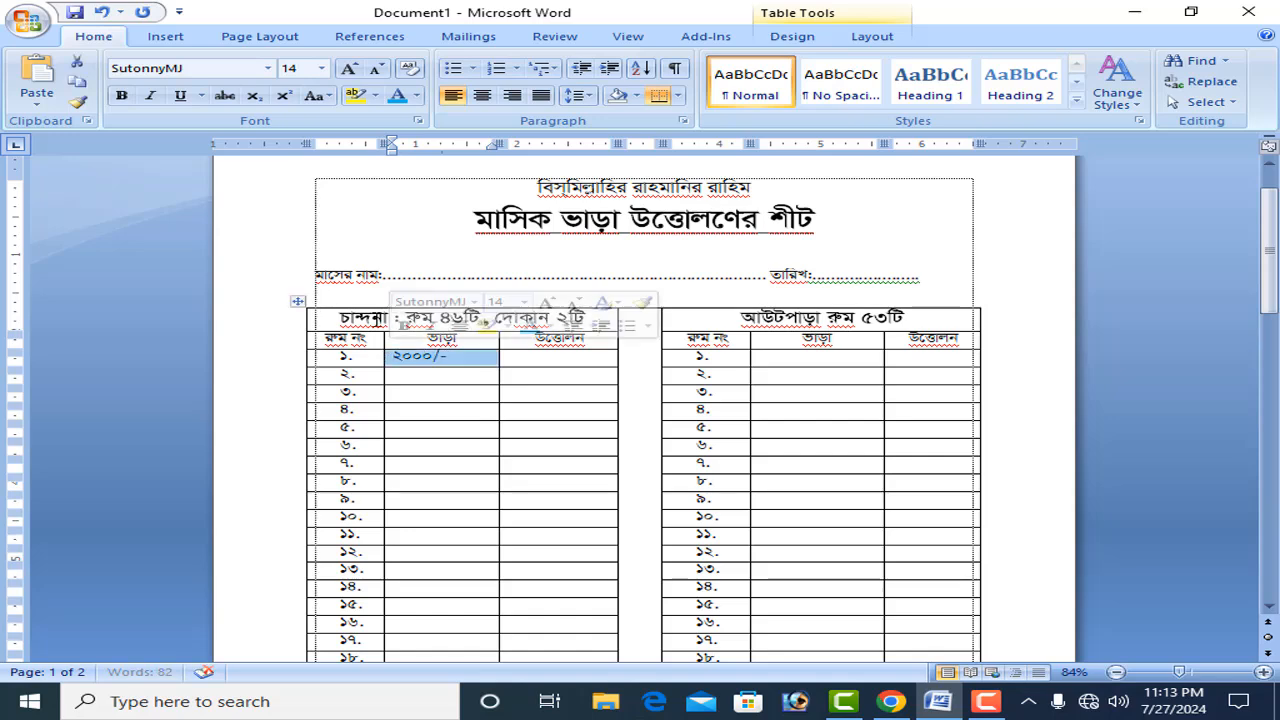
click(76, 81)
- Paste the copied rent into the "ভাড়া" cells of rooms ২ to ২৭ in the চান্দনা block
drag(405, 372, 443, 594)
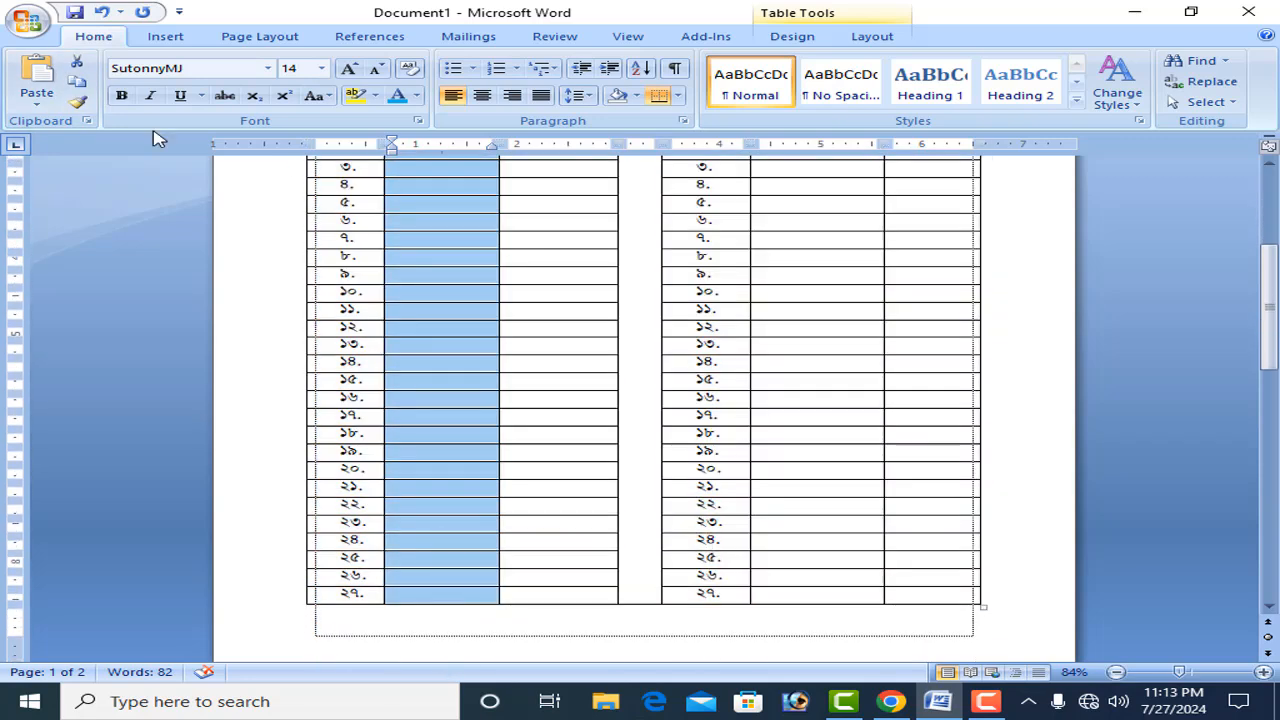
scroll(417, 303, up, 3)
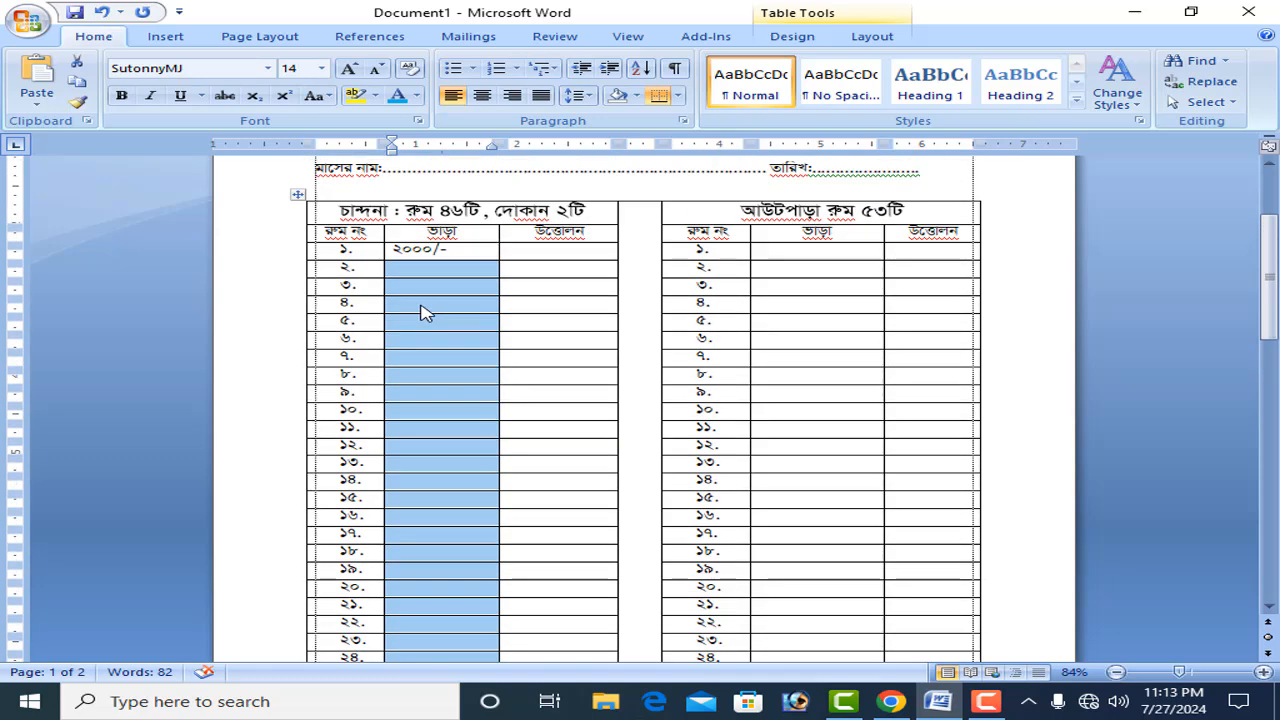
drag(437, 250, 426, 648)
scroll(437, 630, down, 3)
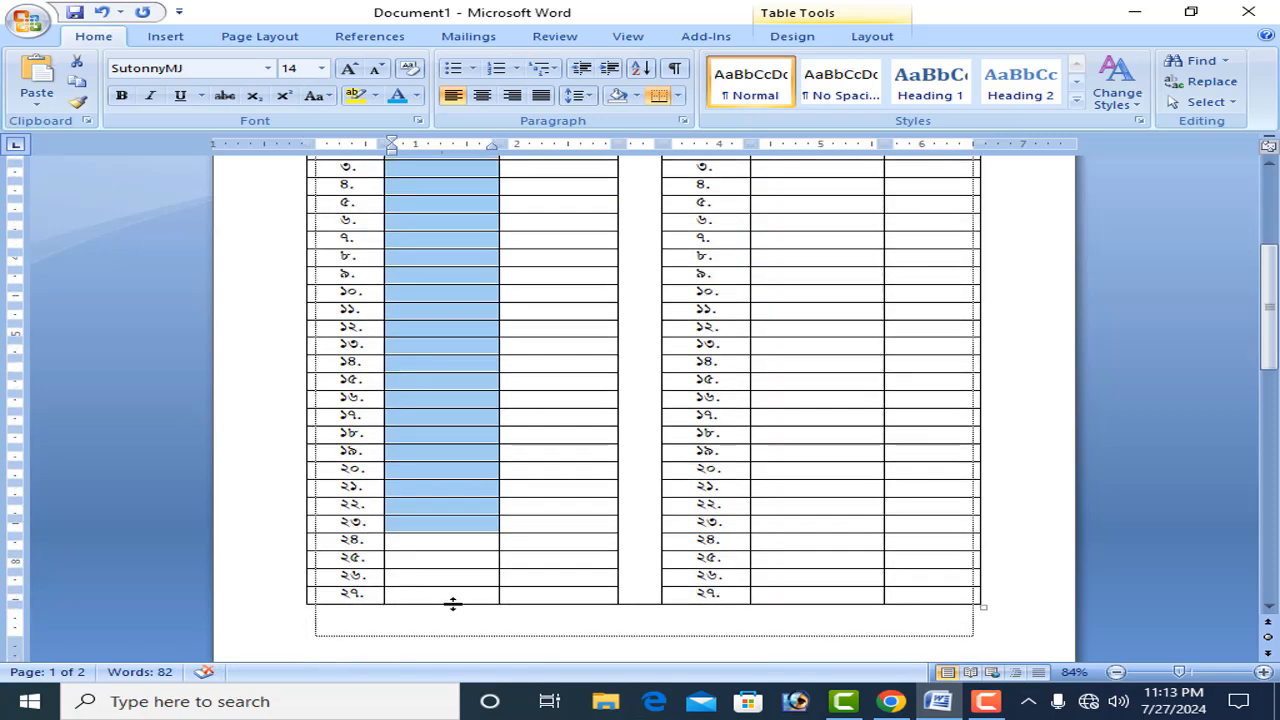
shift+click(453, 603)
shift+click(458, 598)
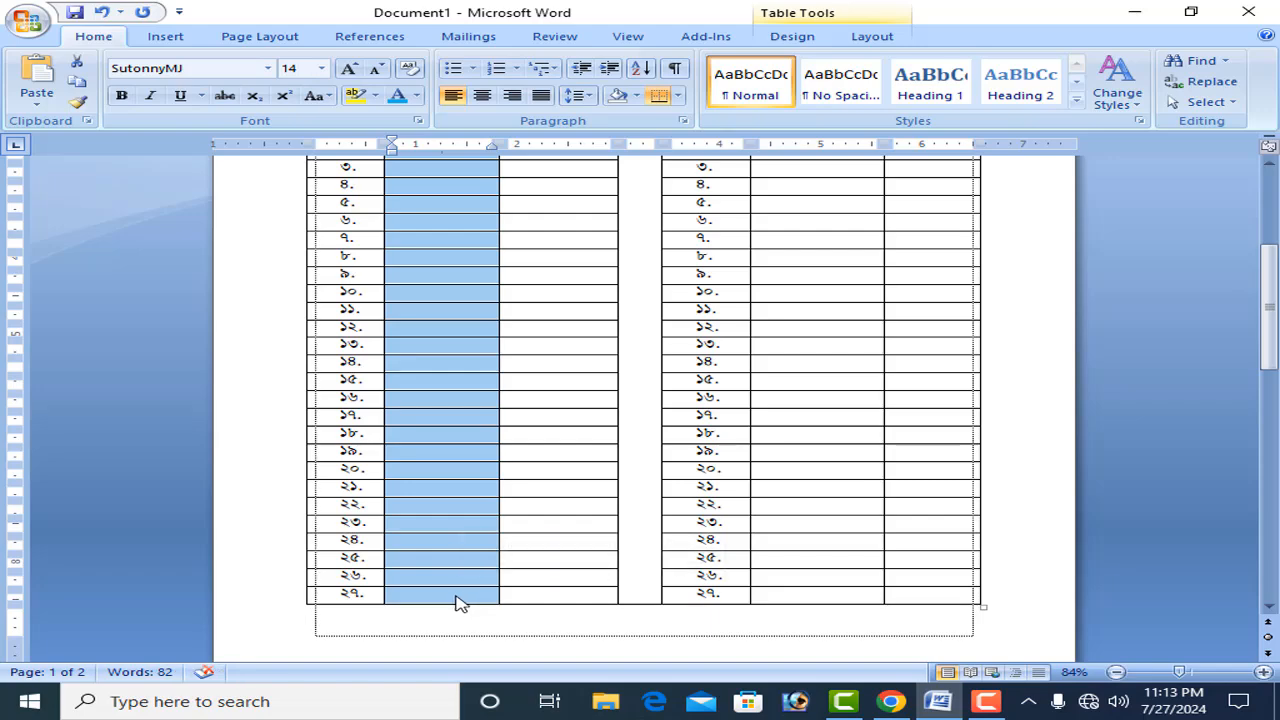
key(ctrl+v)
scroll(471, 588, up, 5)
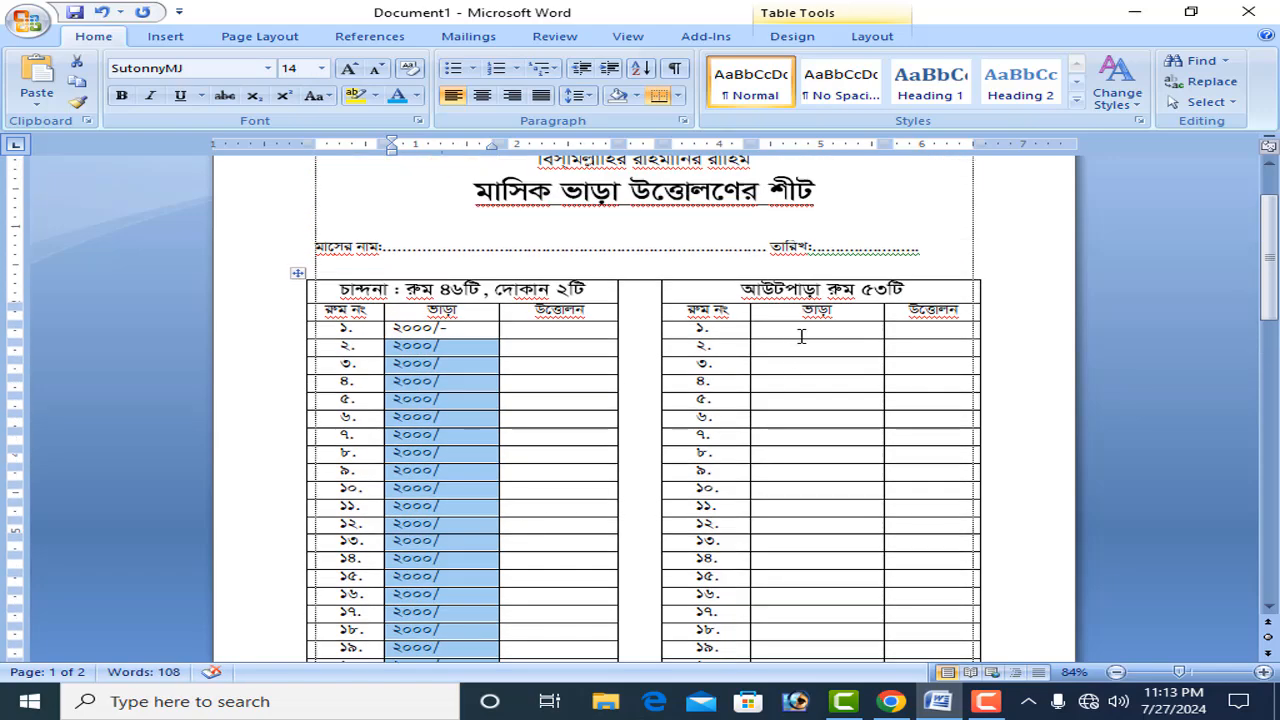
- Paste the copied rent into the "ভাড়া" cells of rooms ১ to ২৭ in the আউটপাড়া block
drag(800, 334, 776, 640)
scroll(790, 620, down, 3)
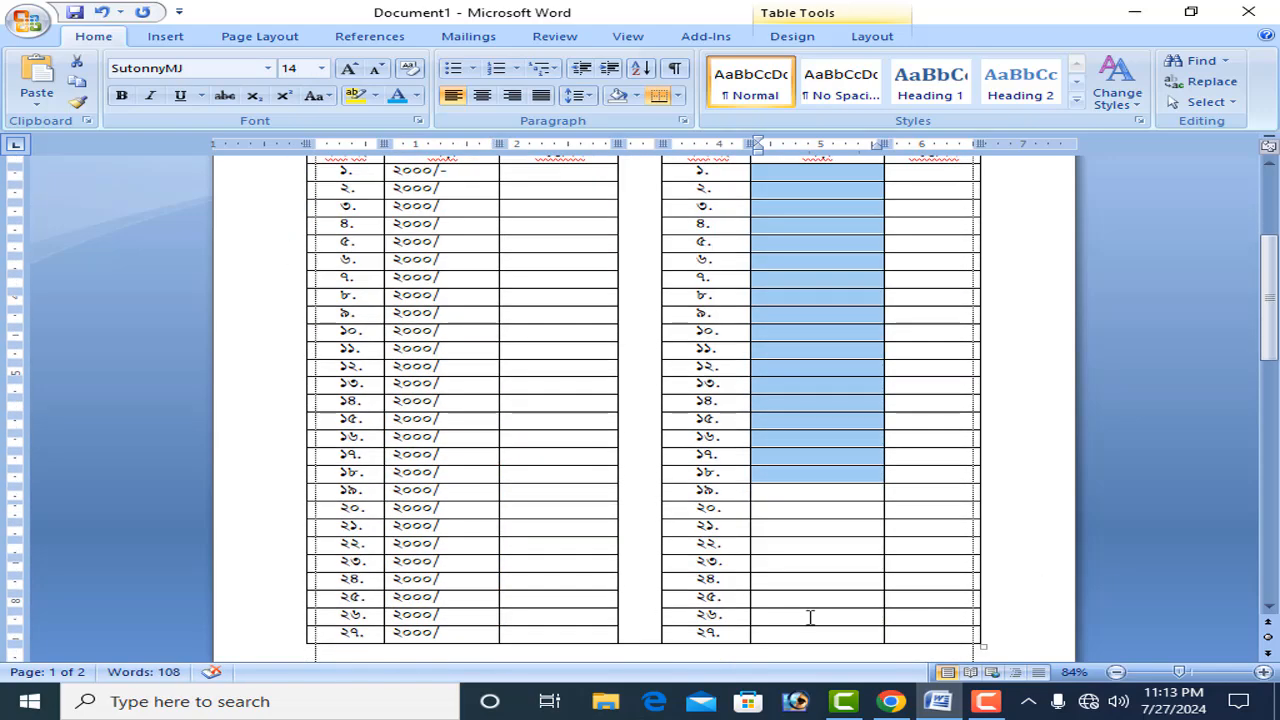
scroll(809, 614, down, 2)
shift+click(848, 518)
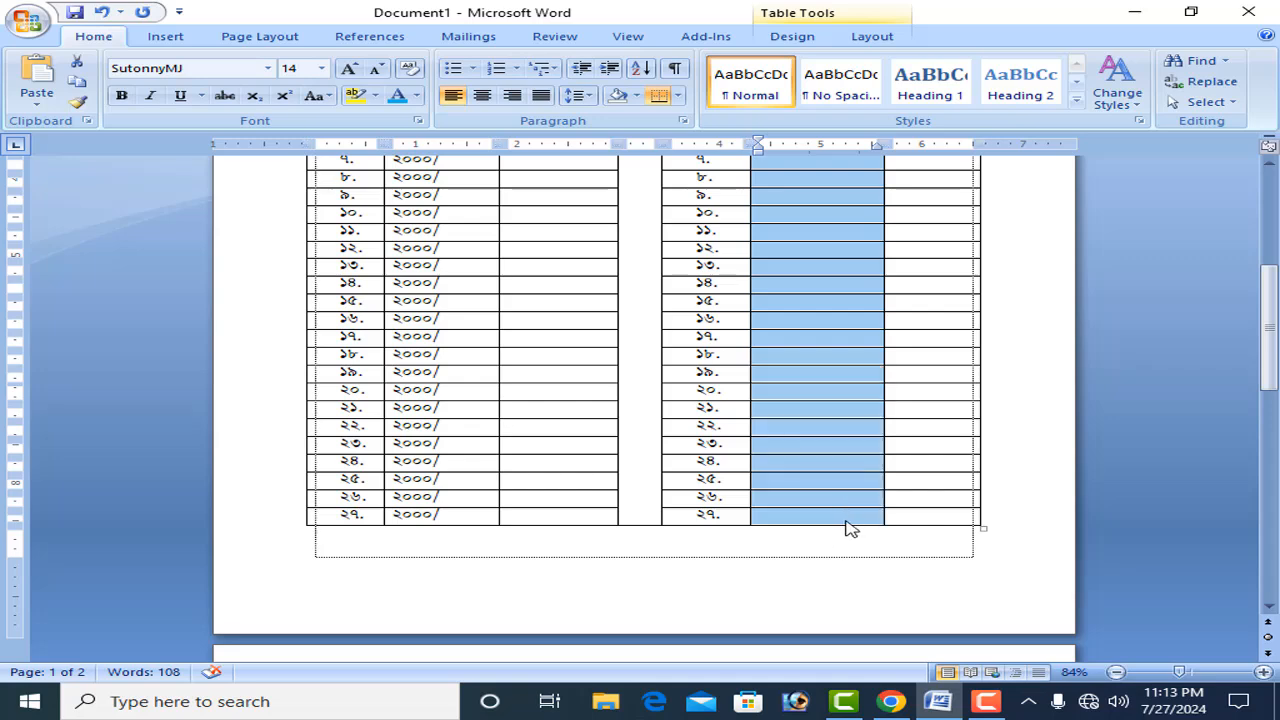
key(ctrl+v)
scroll(783, 527, up, 3)
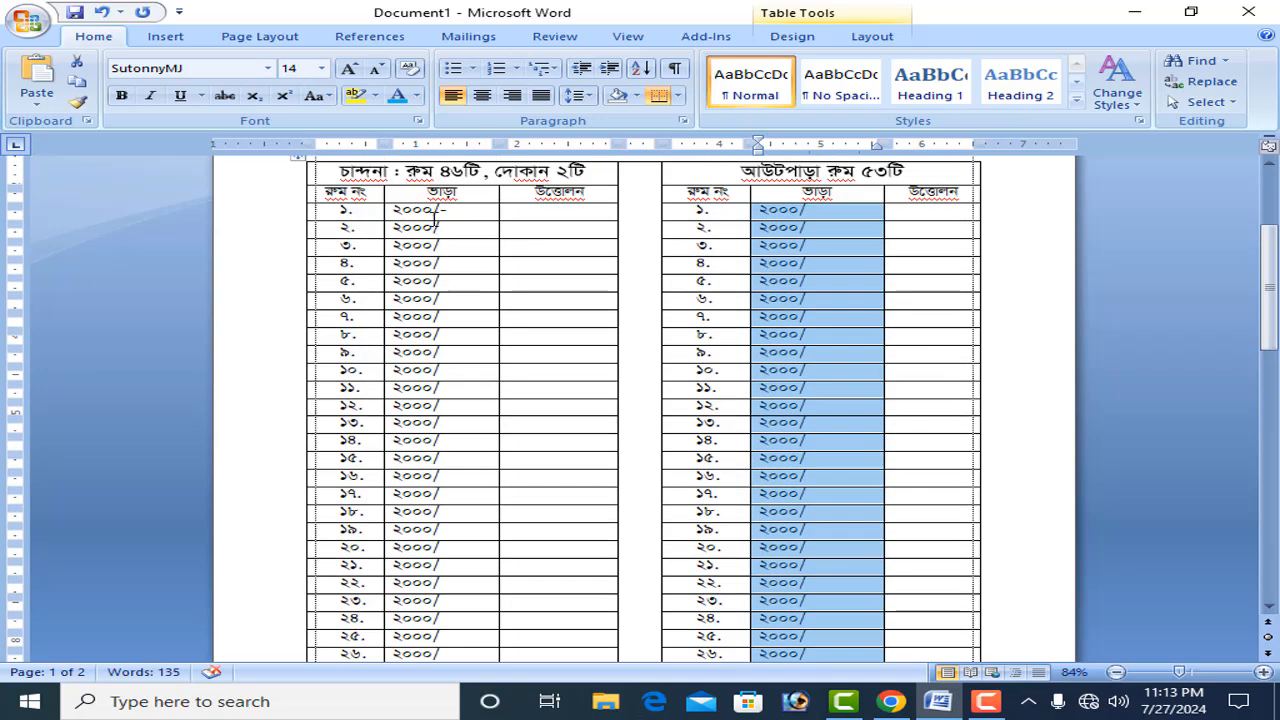
click(928, 218)
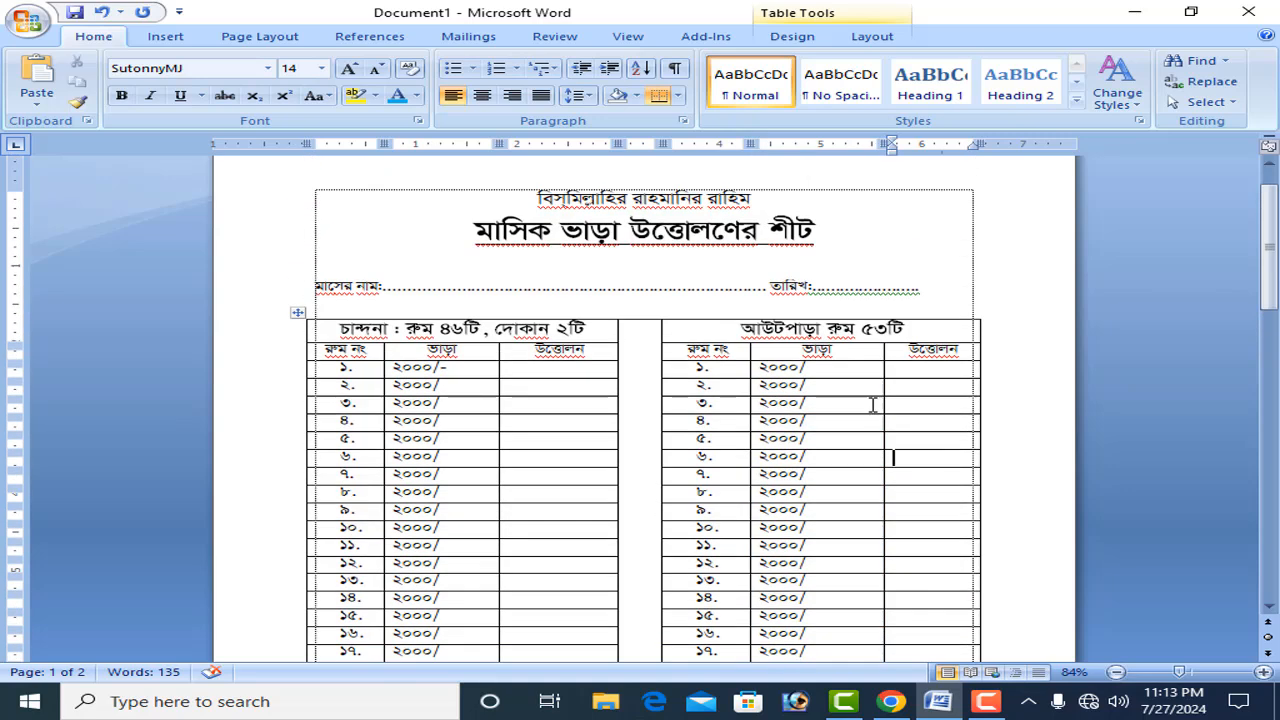
scroll(876, 410, up, 3)
click(851, 292)
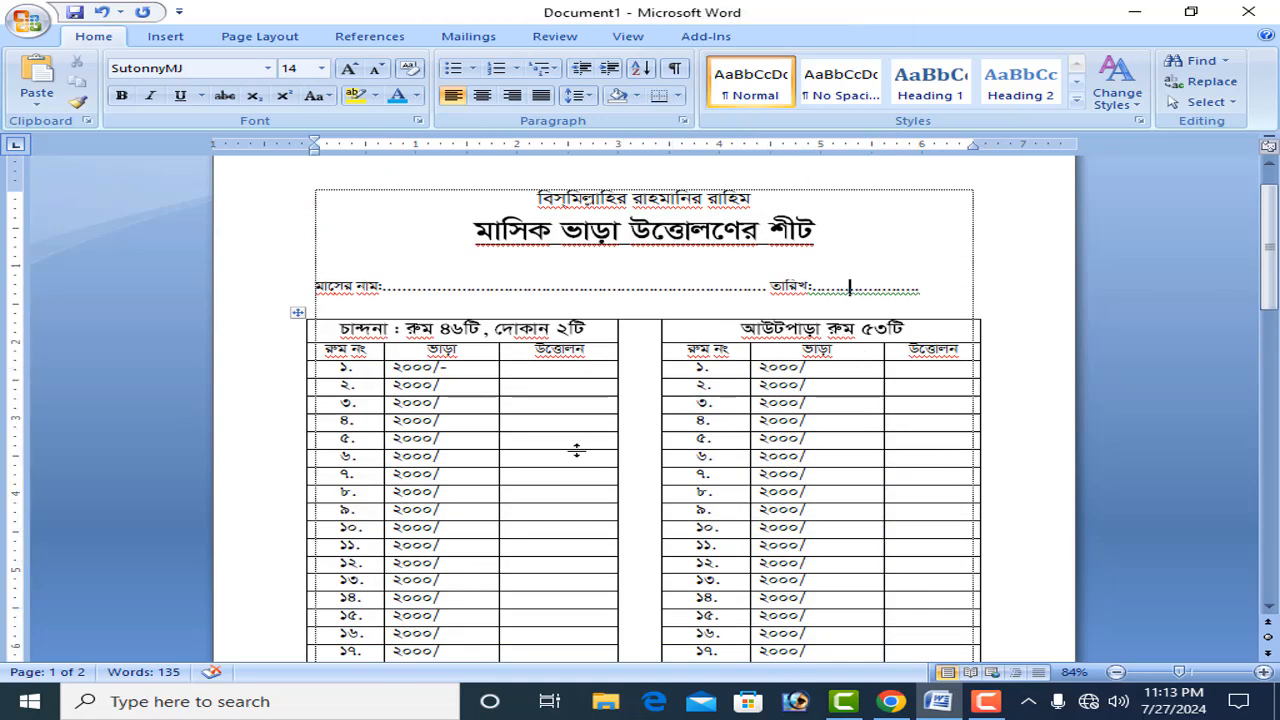
scroll(577, 462, down, 6)
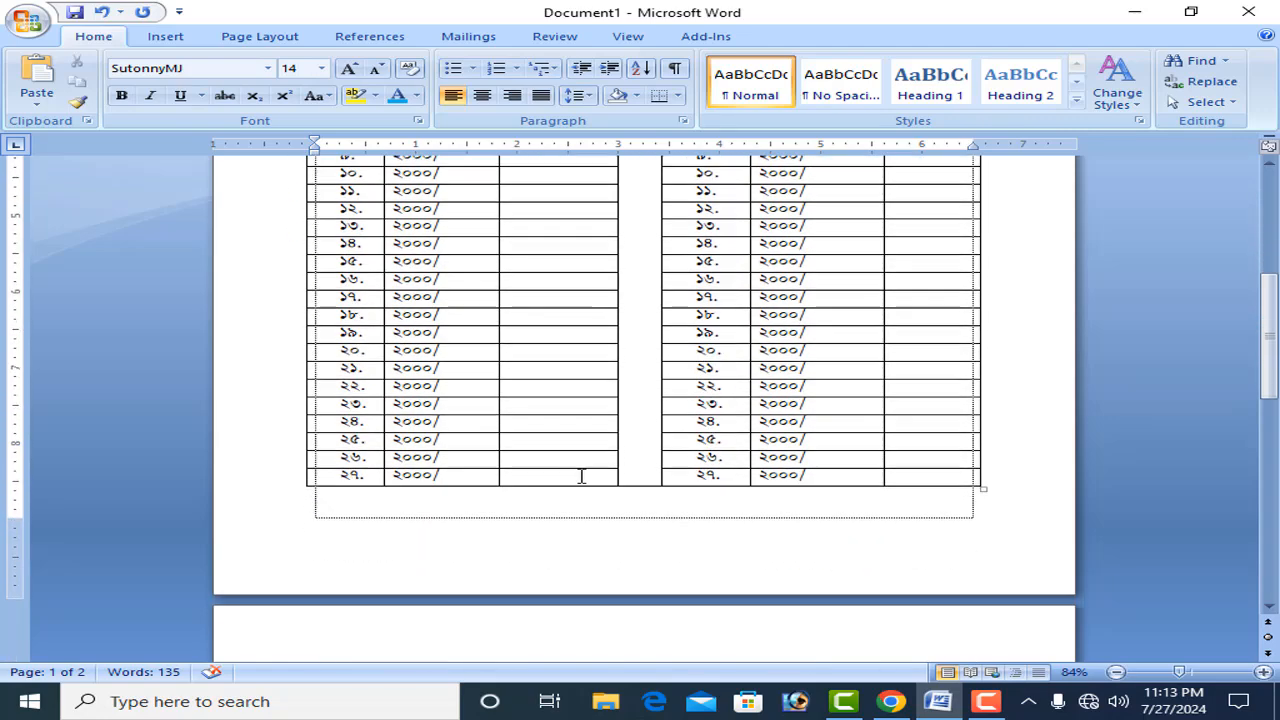
scroll(588, 432, up, 3)
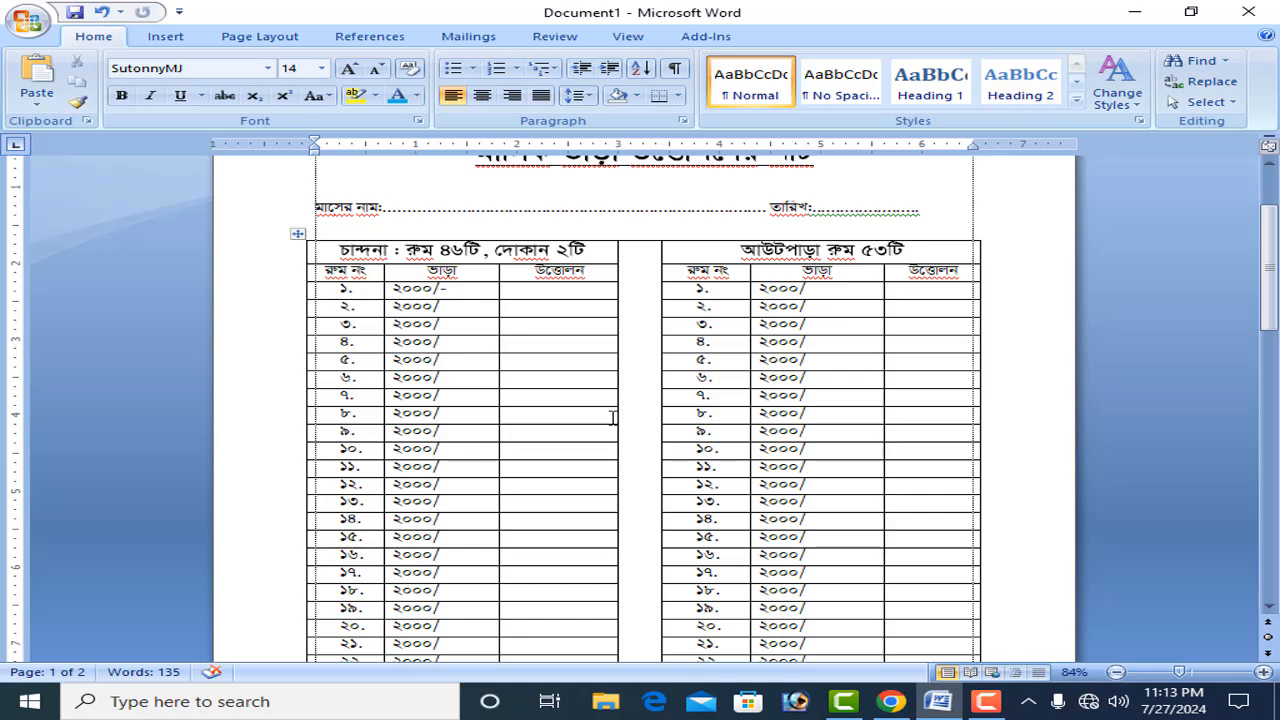
scroll(530, 390, up, 2)
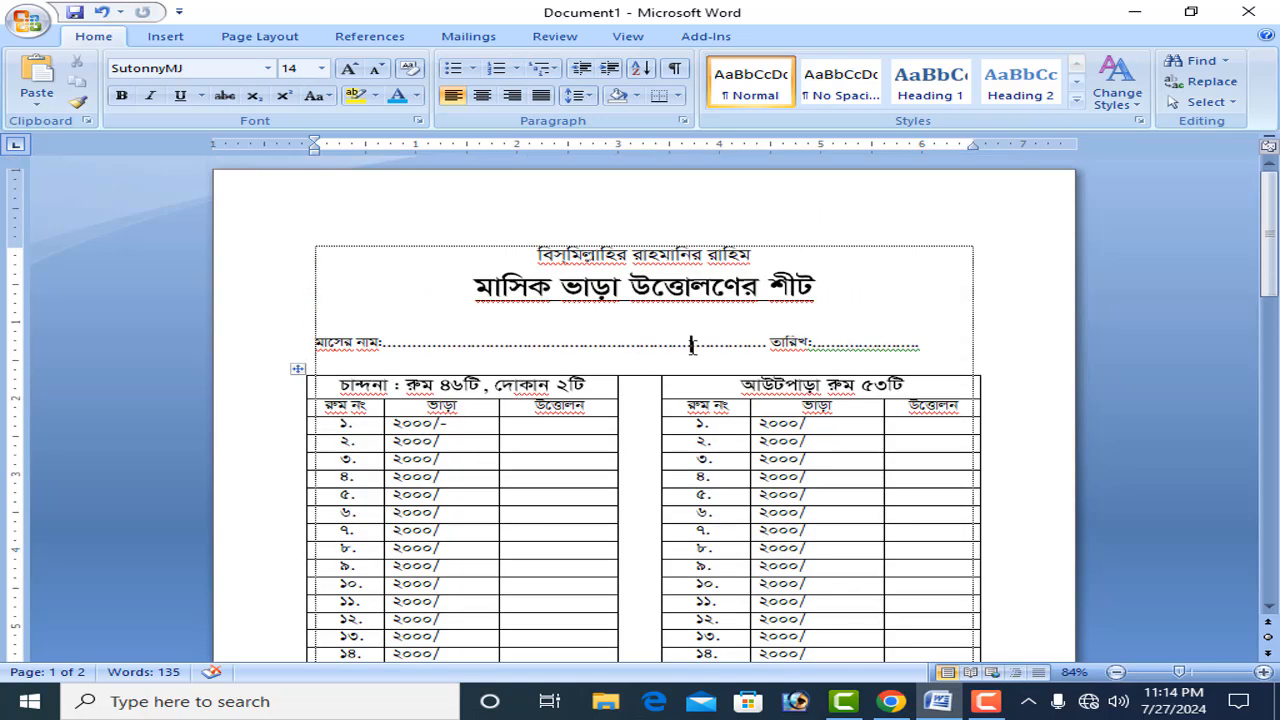